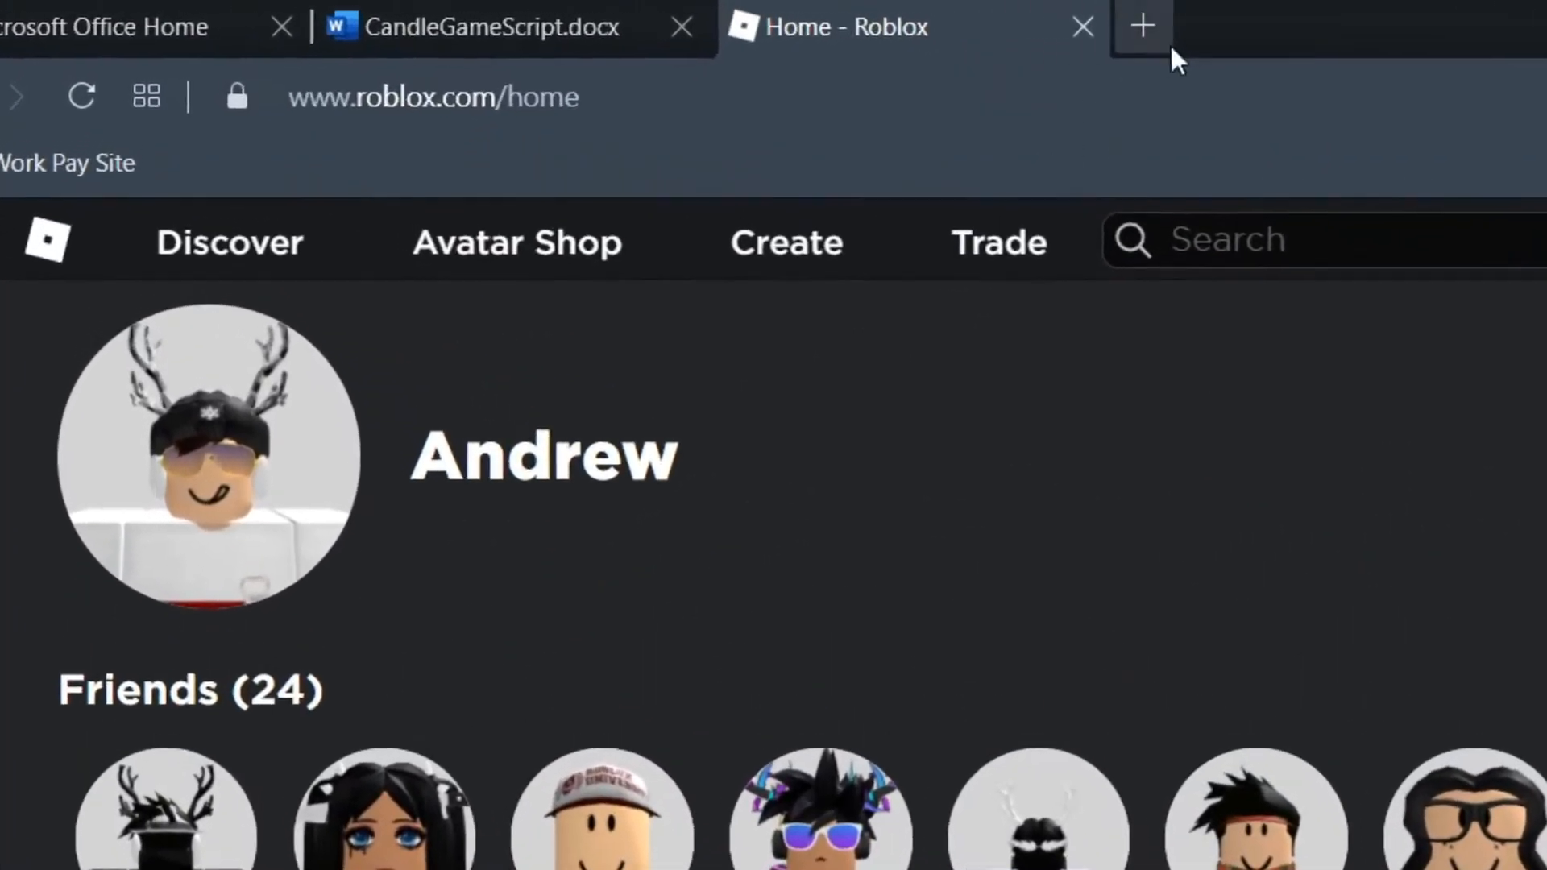
Open getpaint.net in a new browser tab and go to the paint.net 4.3.4 download page.
left_click(1165, 40)
type("getpaint")
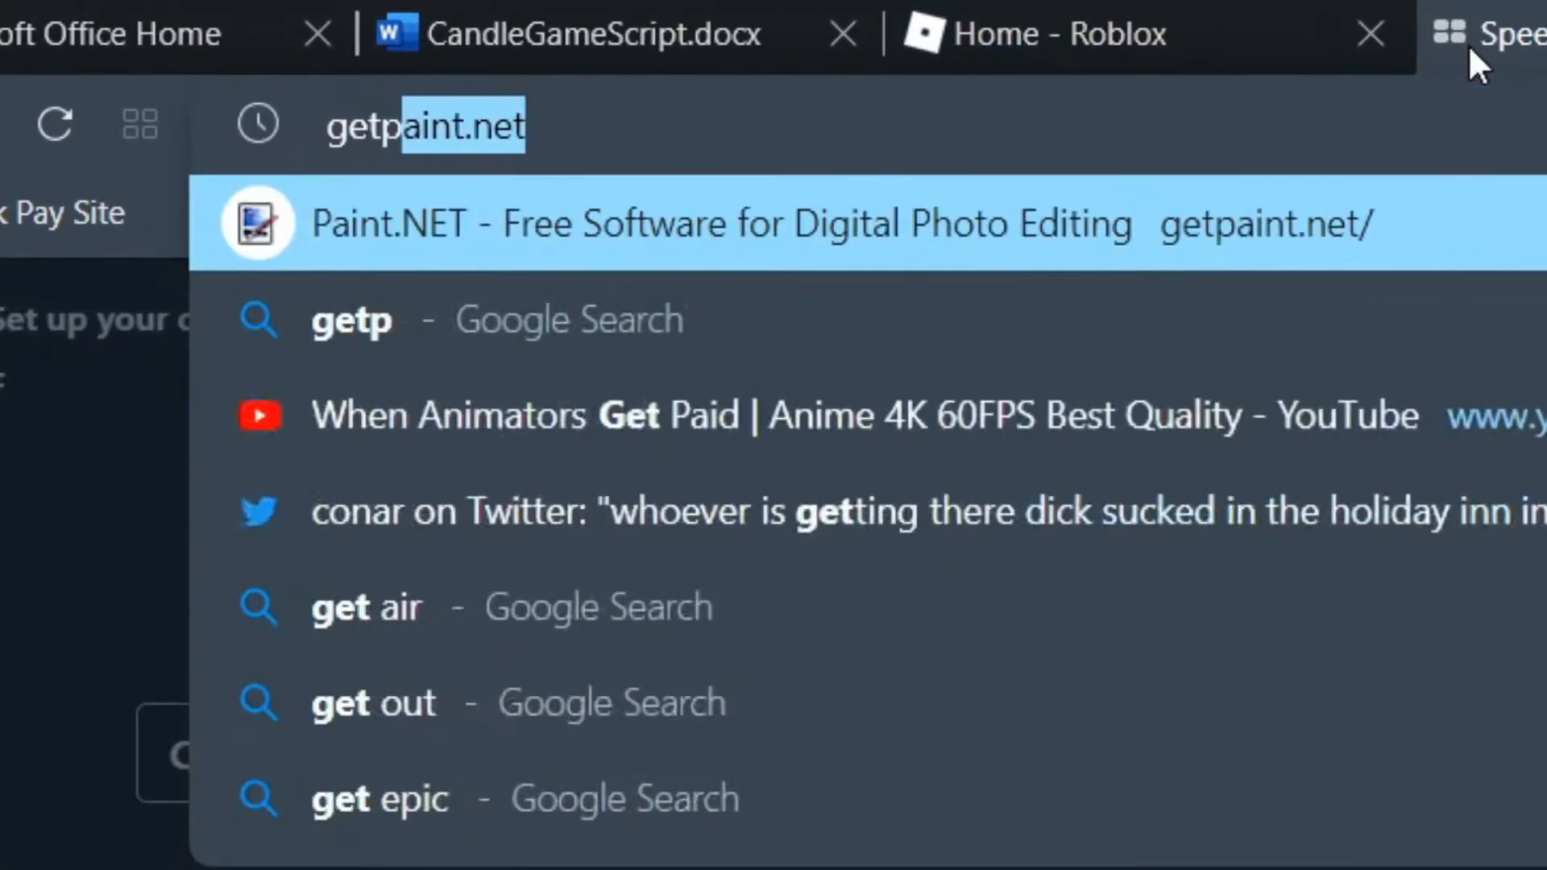
type(".net")
key("Return")
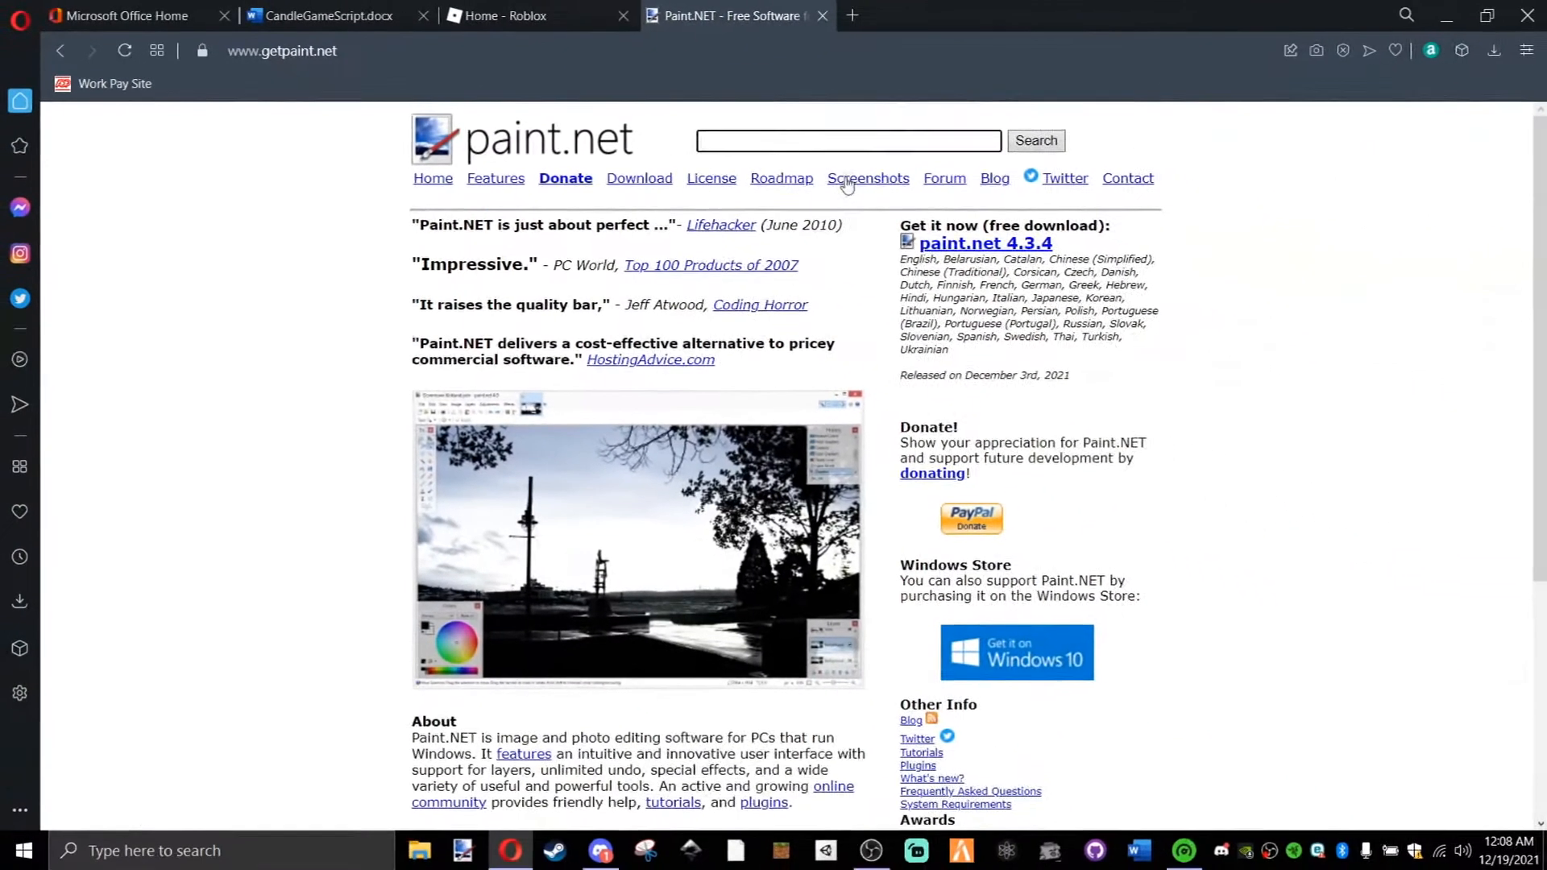
left_click(1002, 249)
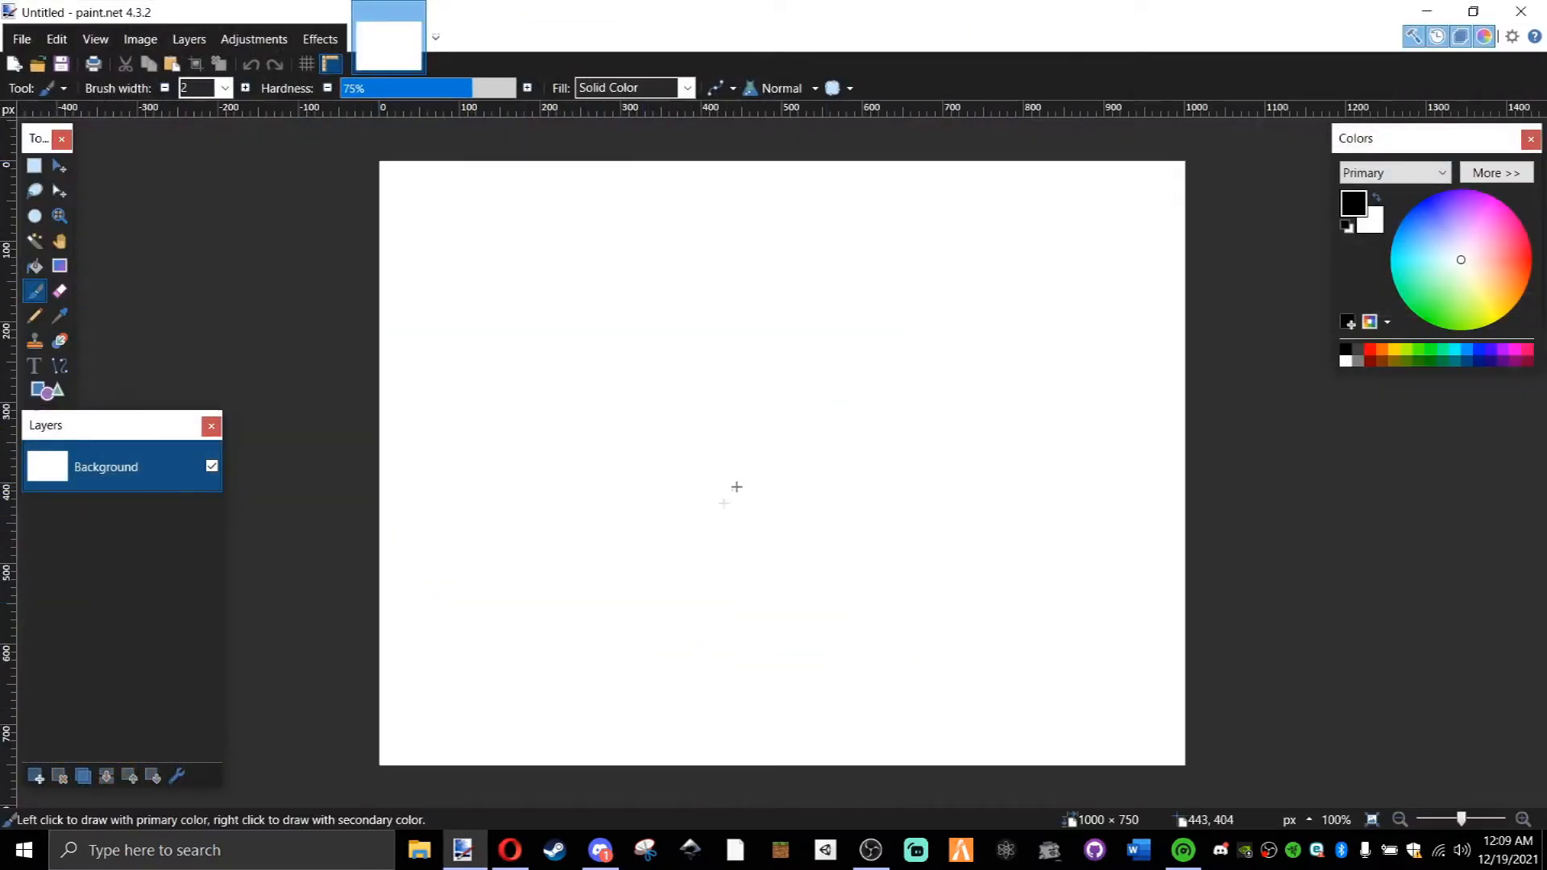
Switch to the Opera browser and run an image search for "roblox shirt template" in a new tab.
left_click(510, 850)
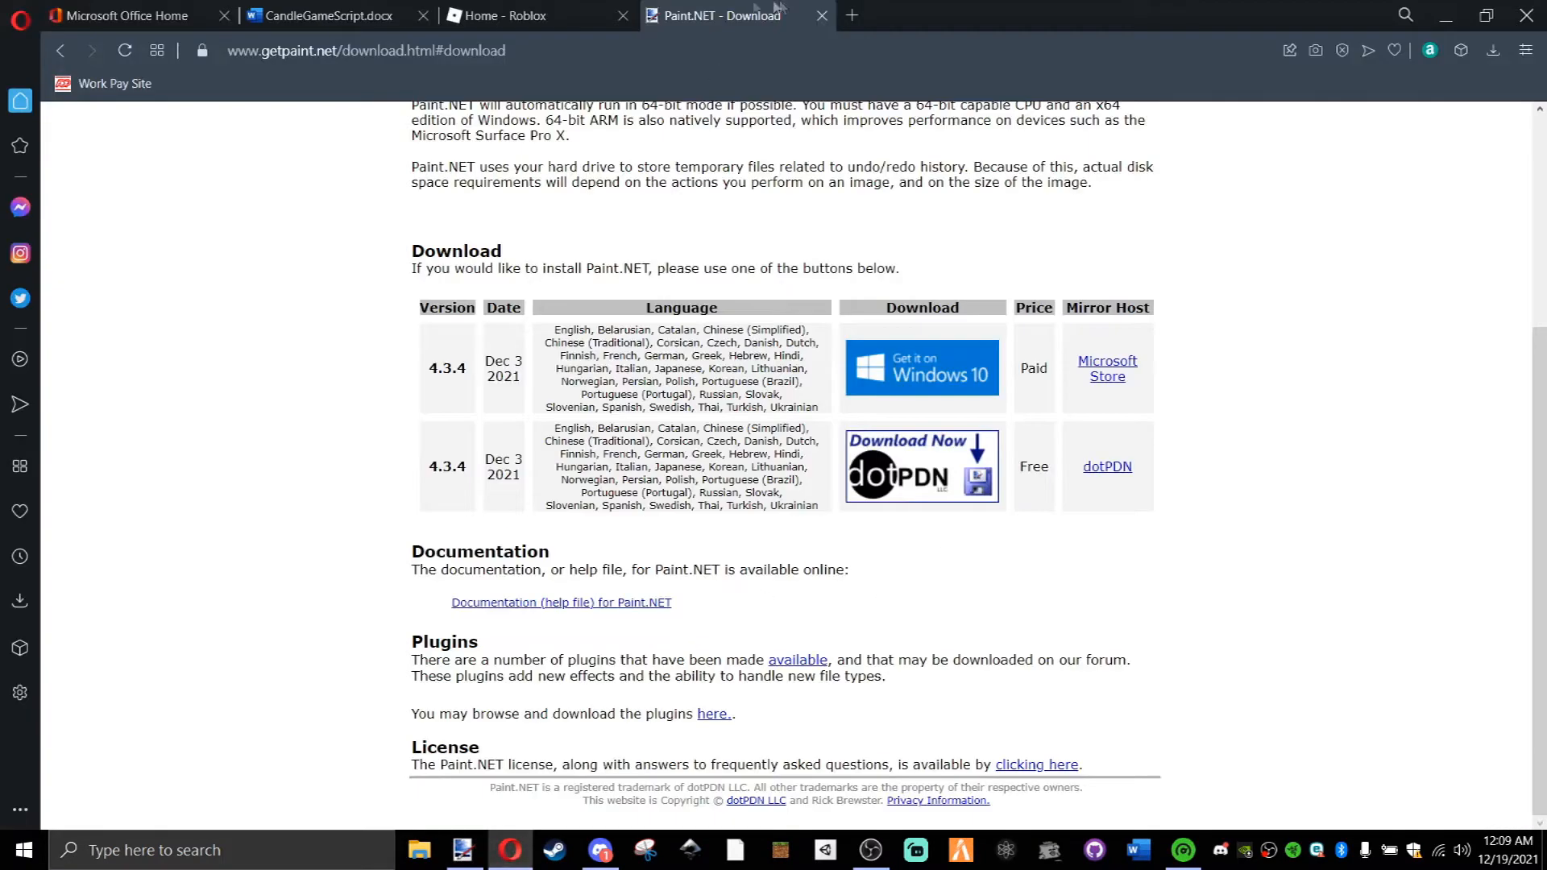
left_click(851, 15)
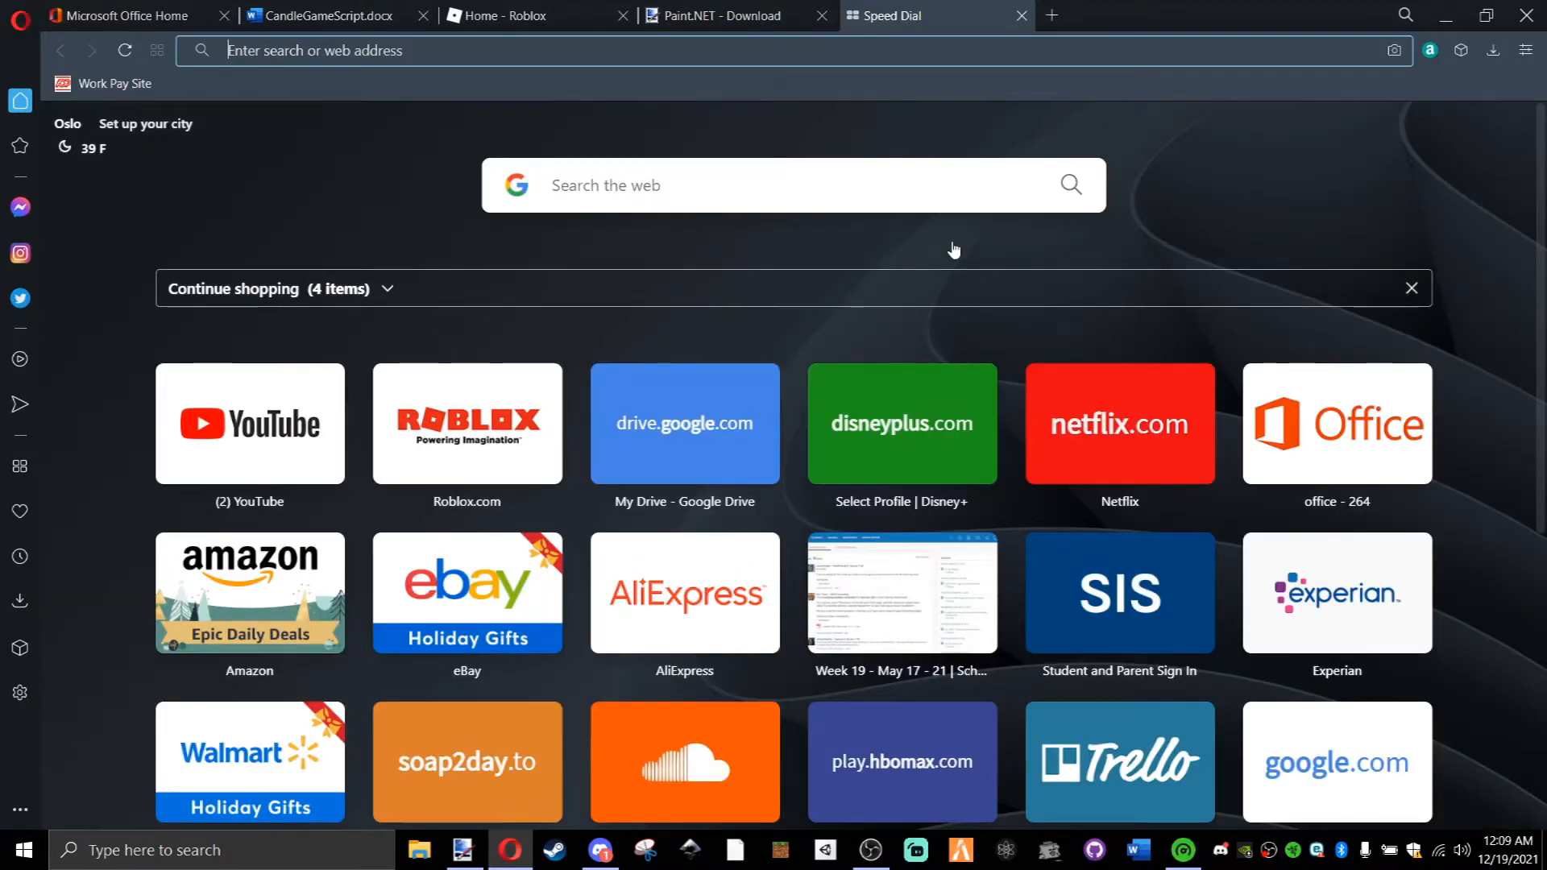
type("roblox shirt template")
key("Return")
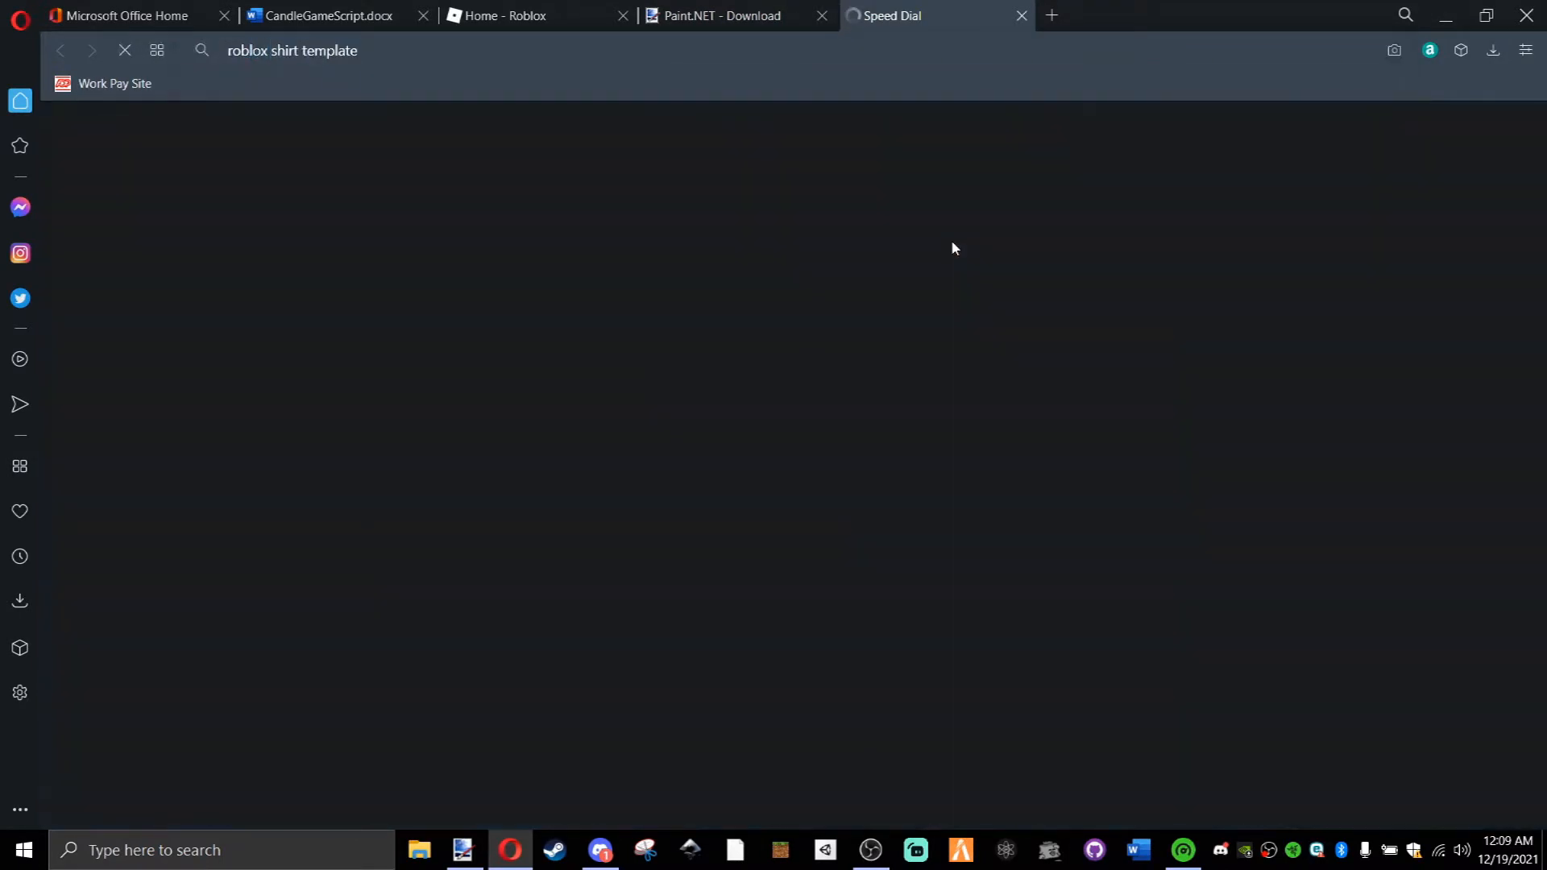
left_click(317, 212)
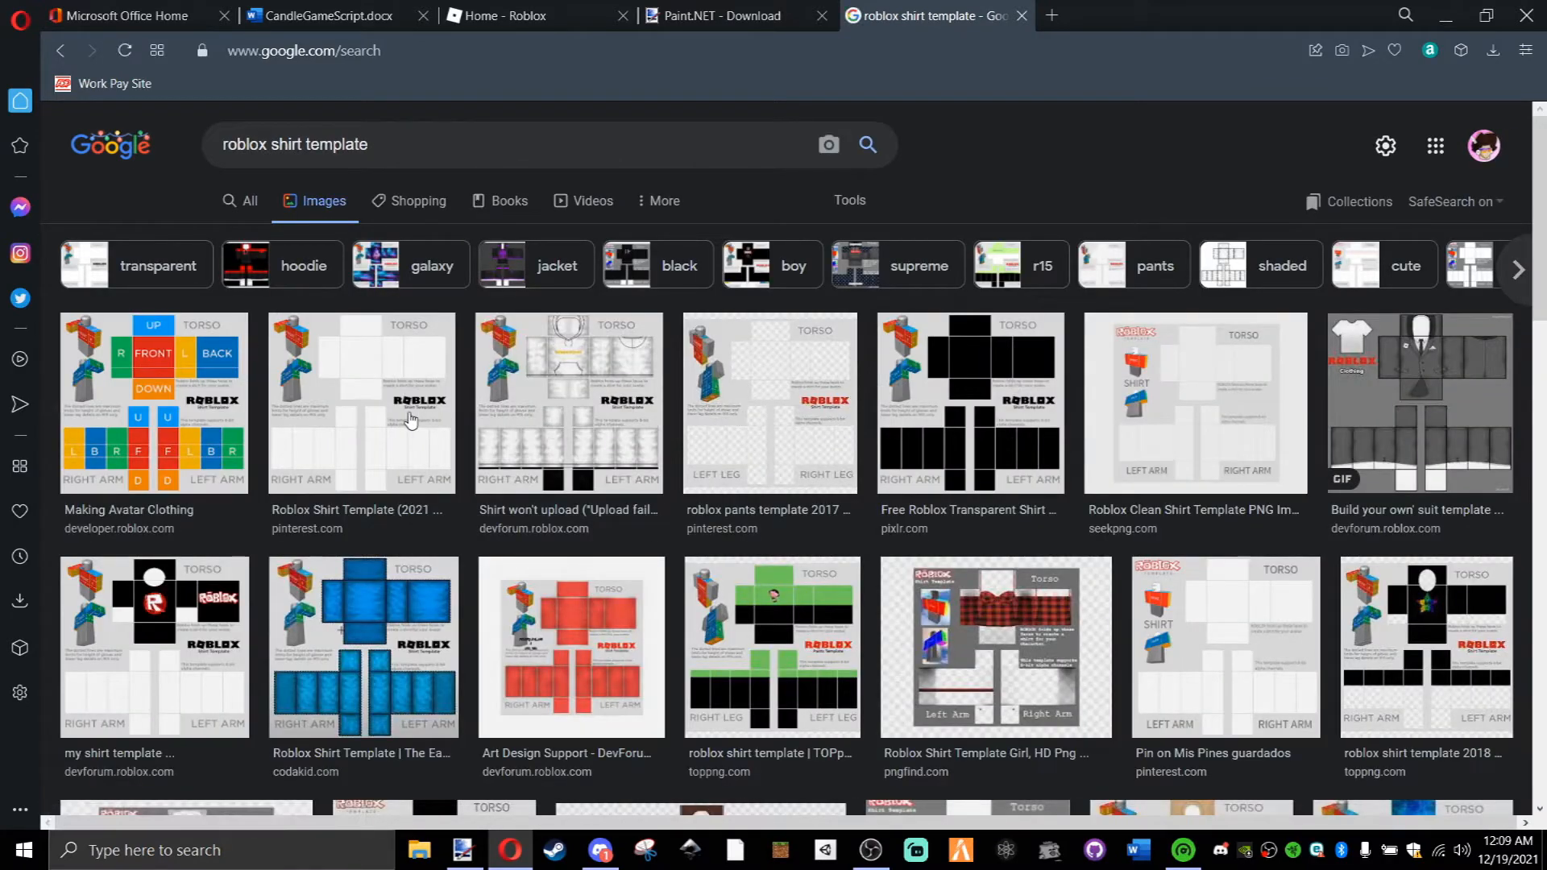
Open the blank transparent Roblox Shirt Template (2021) result from Pinterest and copy its image.
left_click(410, 419)
right_click(1184, 463)
left_click(1225, 543)
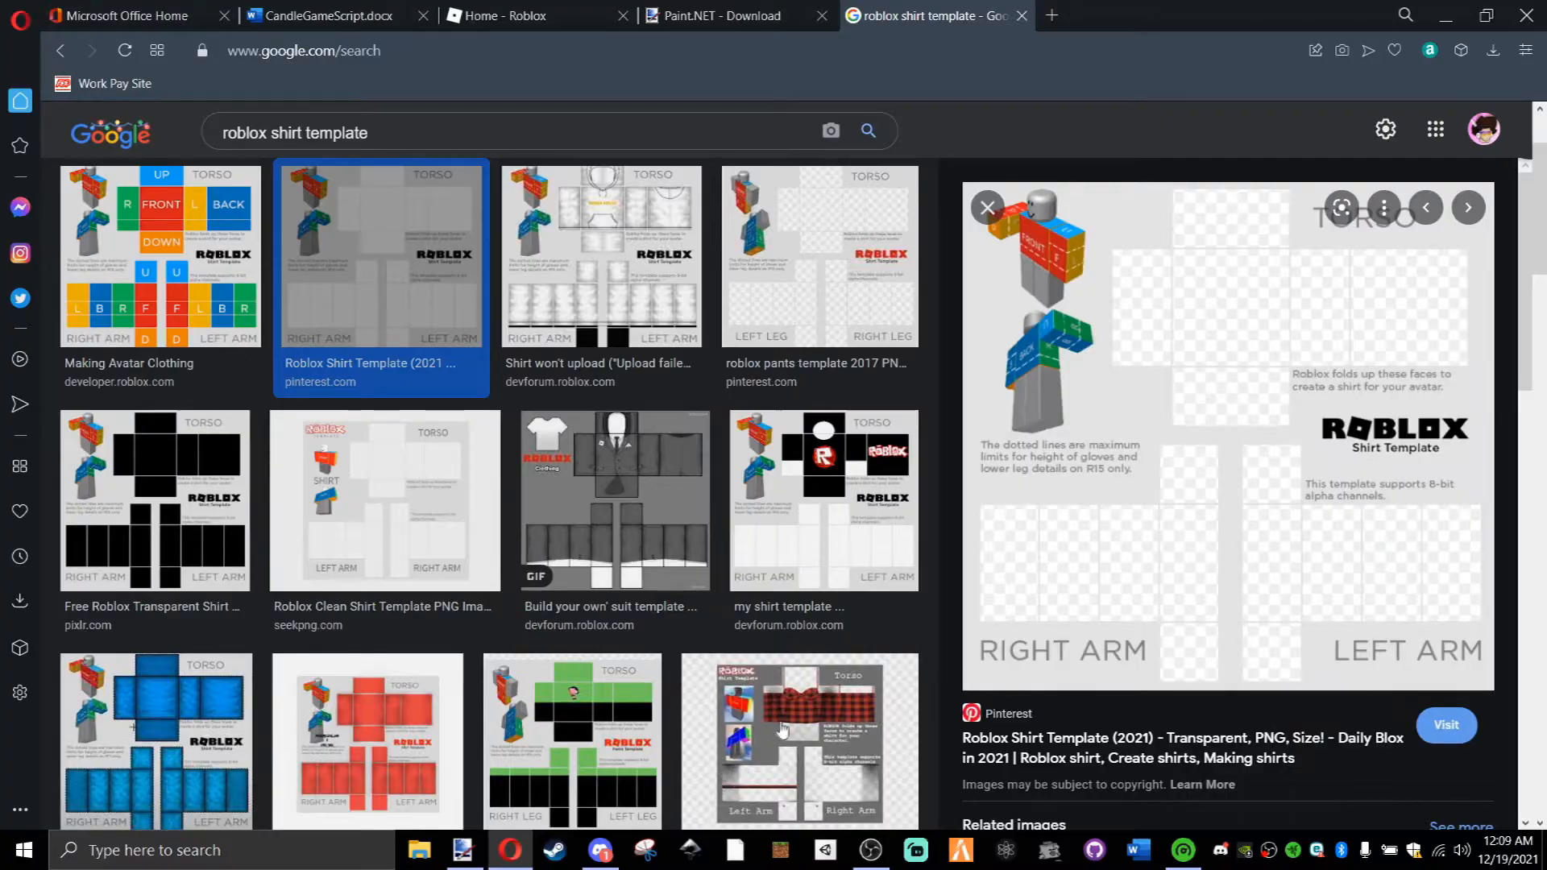
Switch to paint.net, create a new image, and paste the shirt template with the canvas expanded to fit.
left_click(463, 850)
left_click(14, 63)
key("Return")
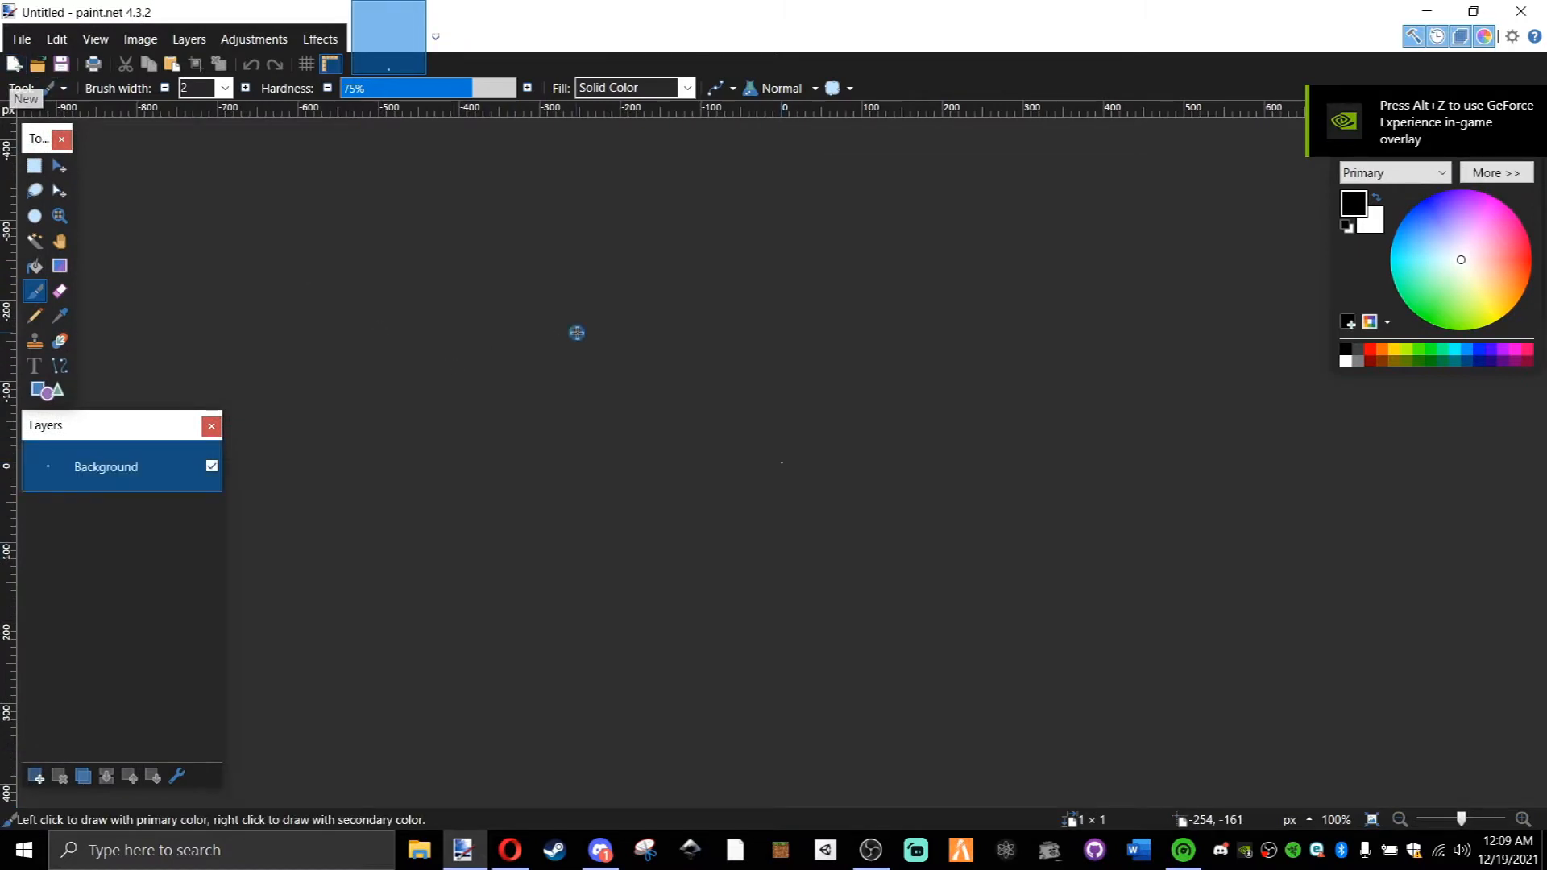
key("ctrl+v")
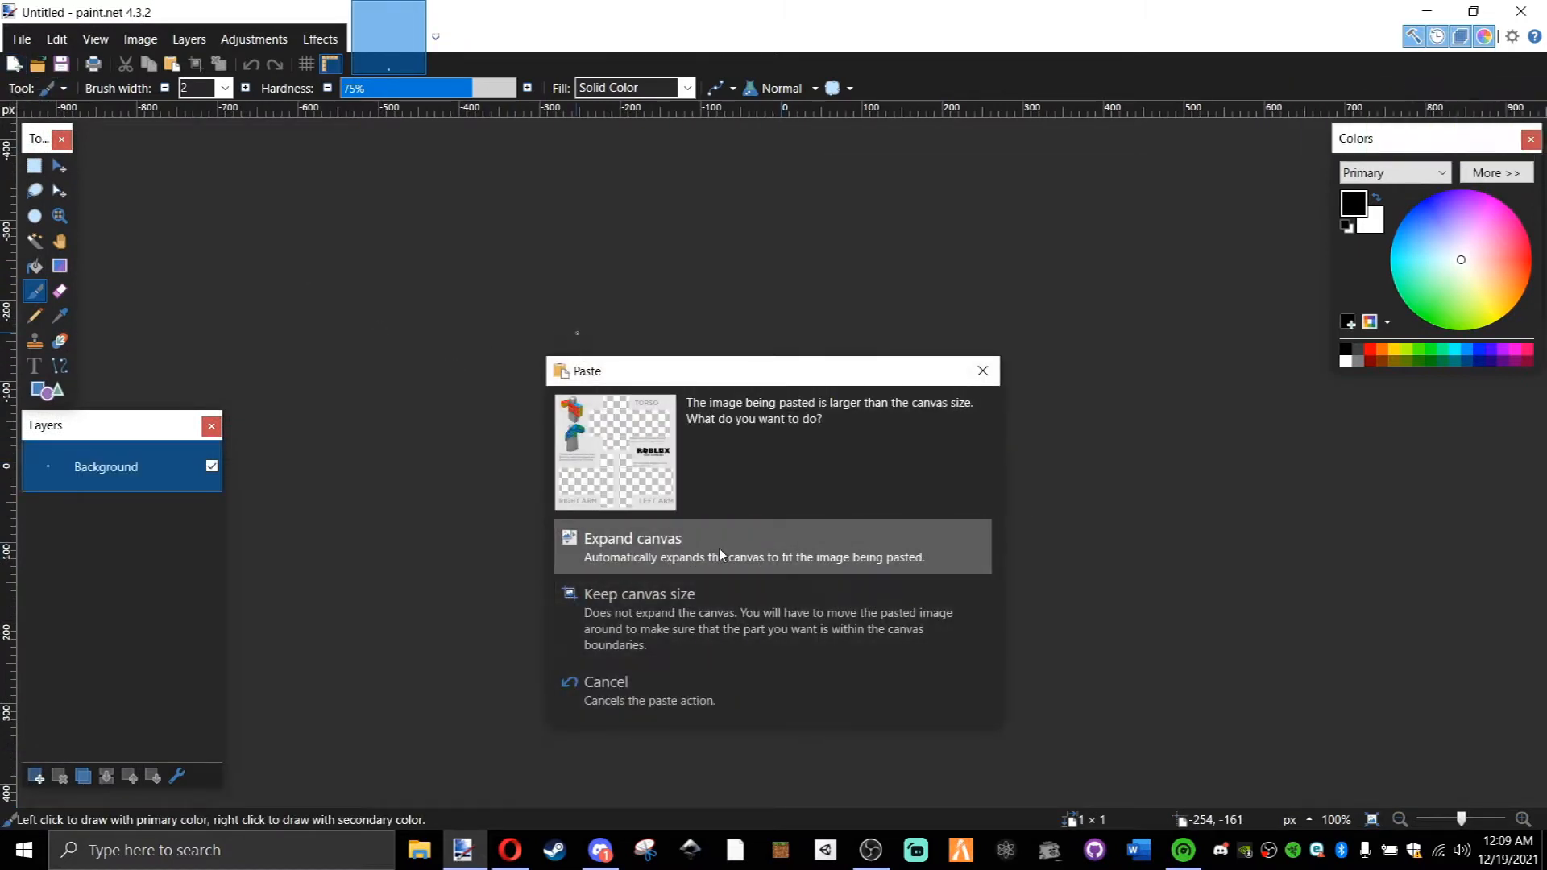
left_click(719, 554)
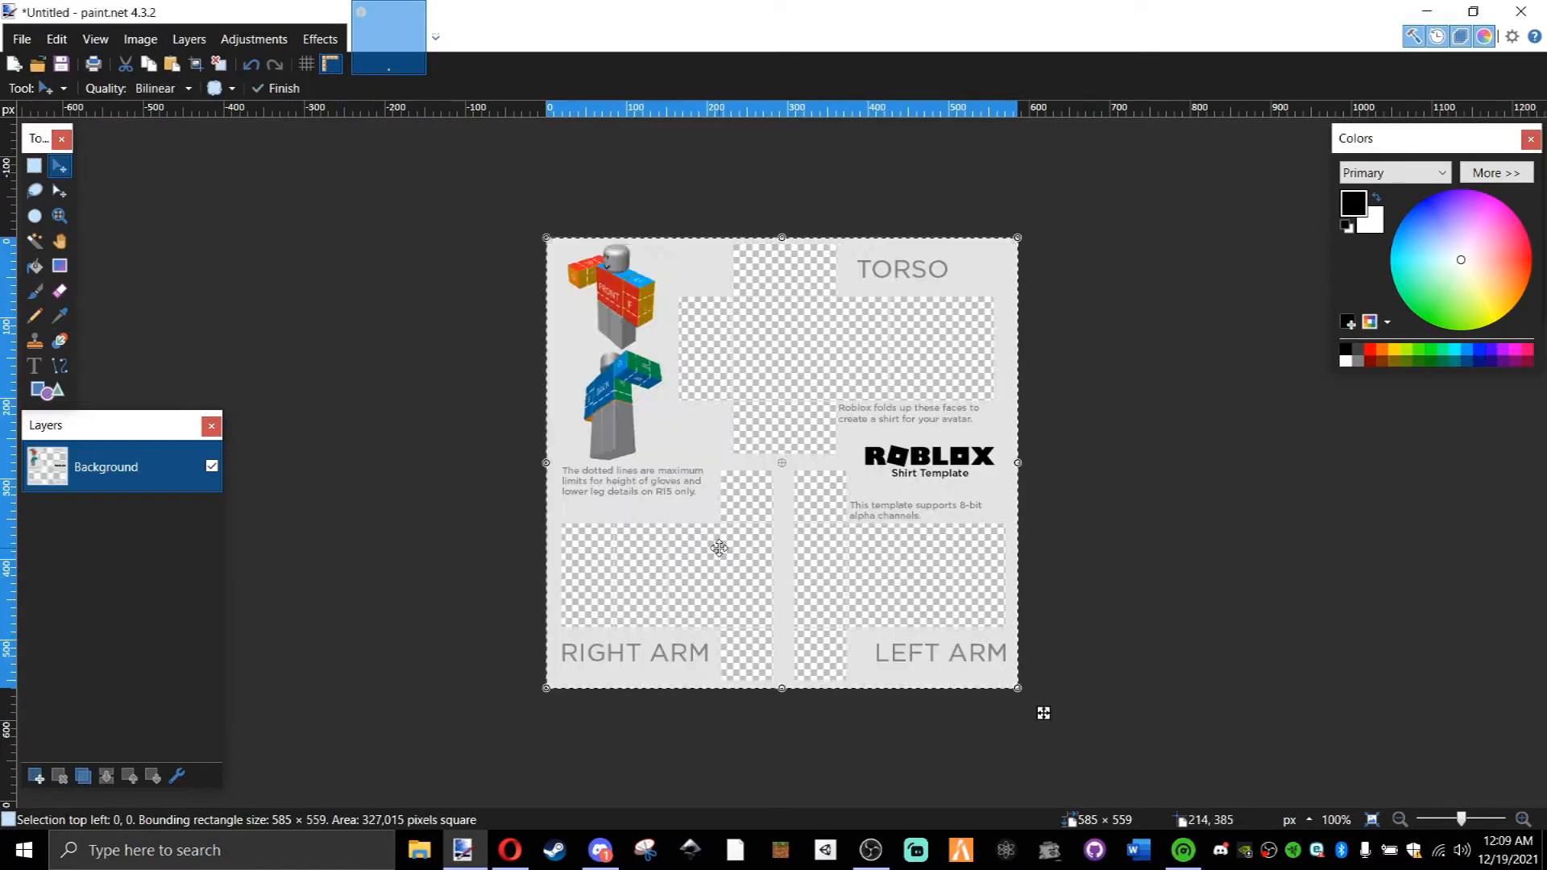
key("ctrl+d")
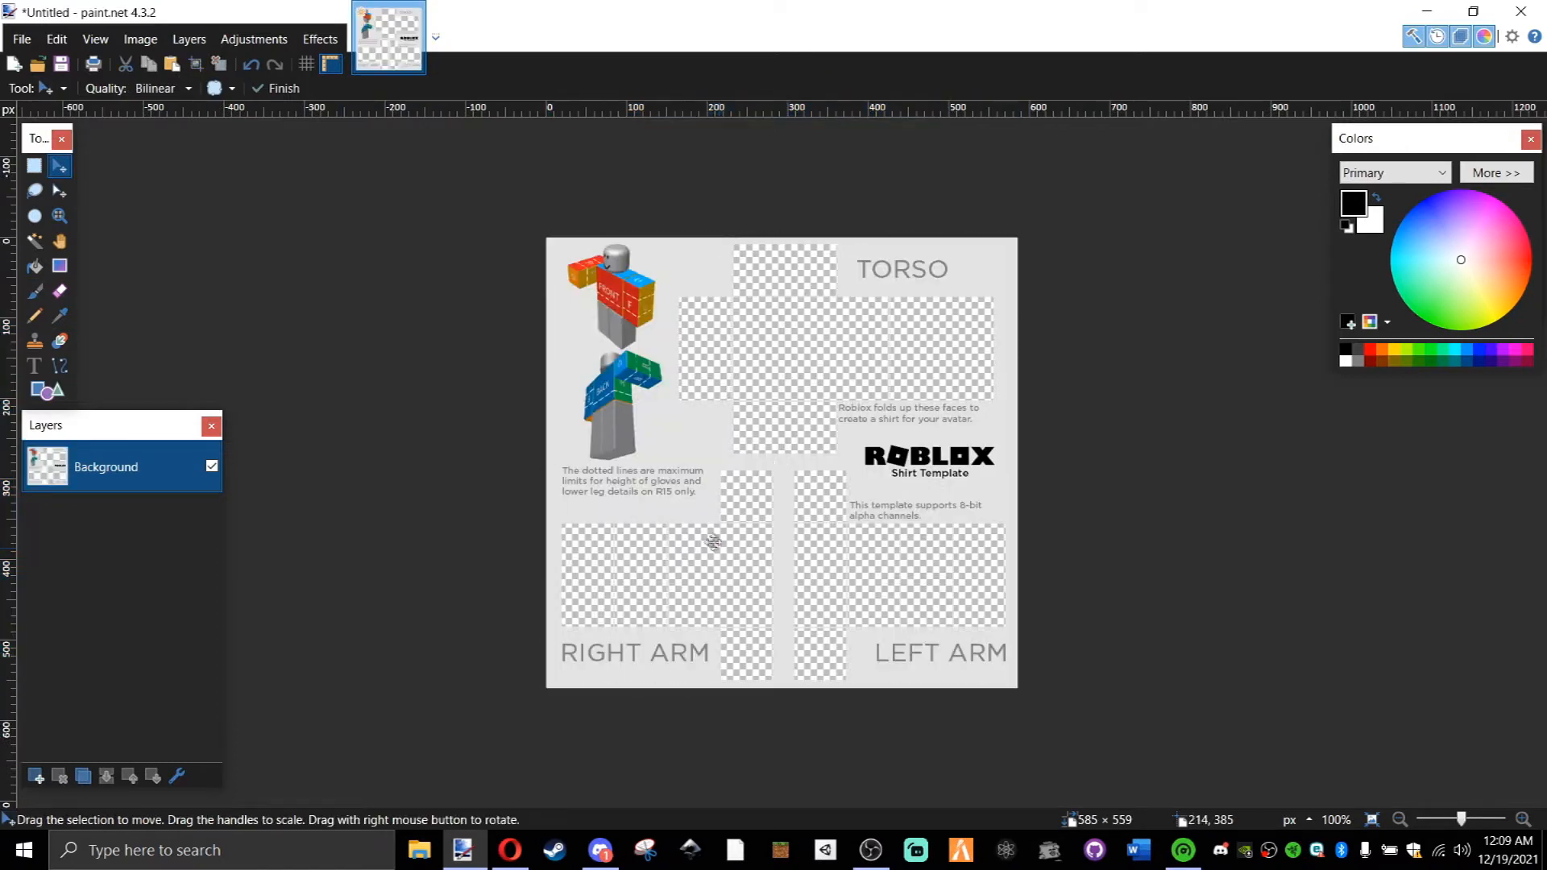
Add a new layer and move it below the template layer.
left_click(38, 775)
left_click(152, 775)
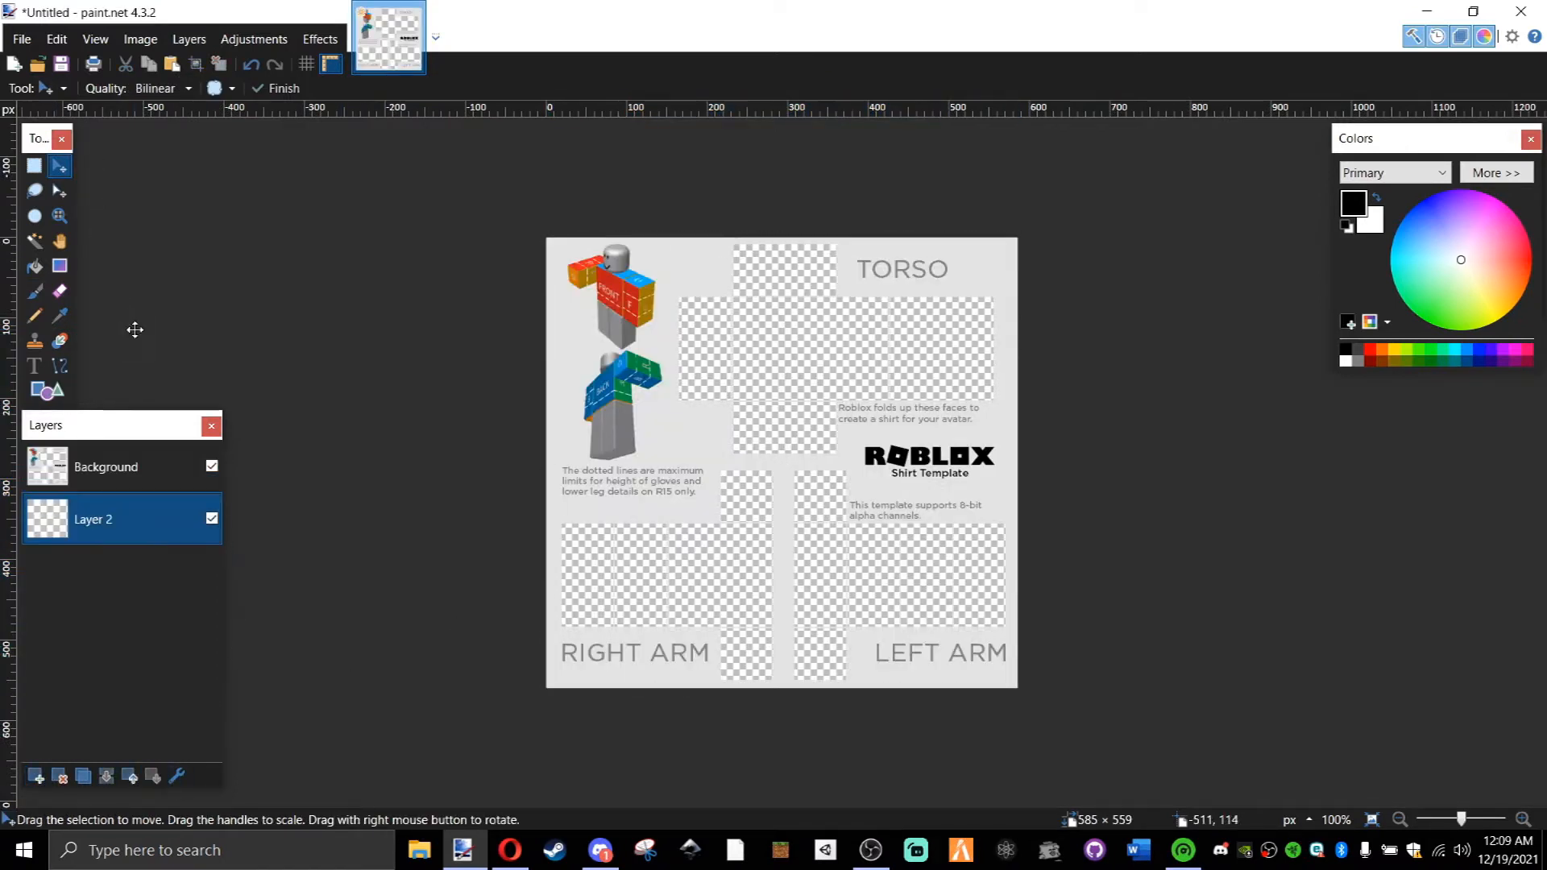
Draw a filled dark red (490000) rectangle, about 763 × 466 pixels, covering the torso and the upper part of both arms.
left_click(47, 391)
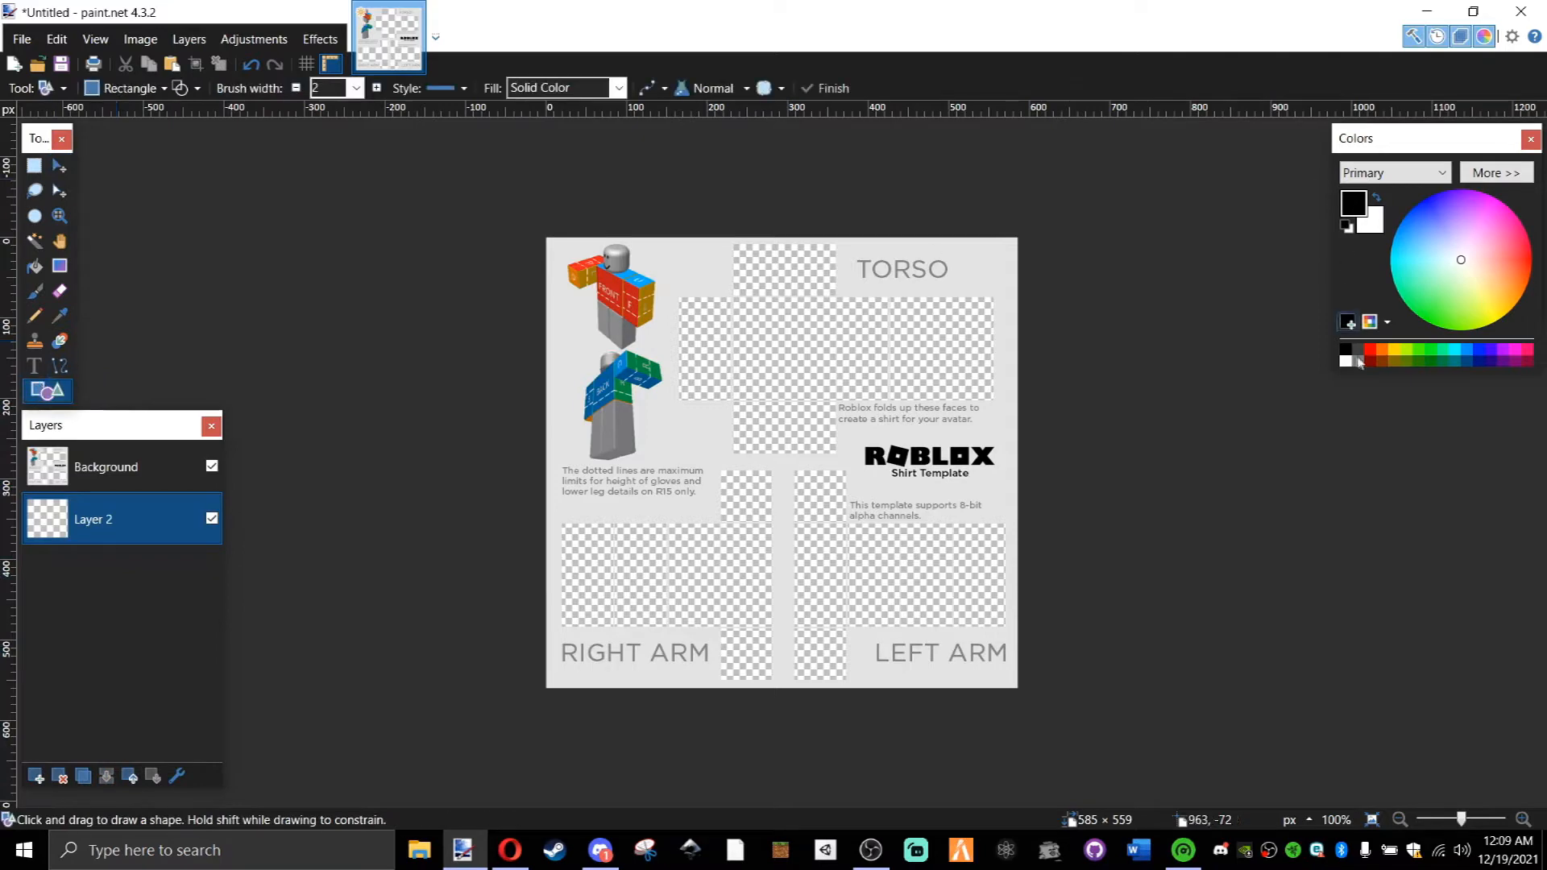
left_click(1476, 355)
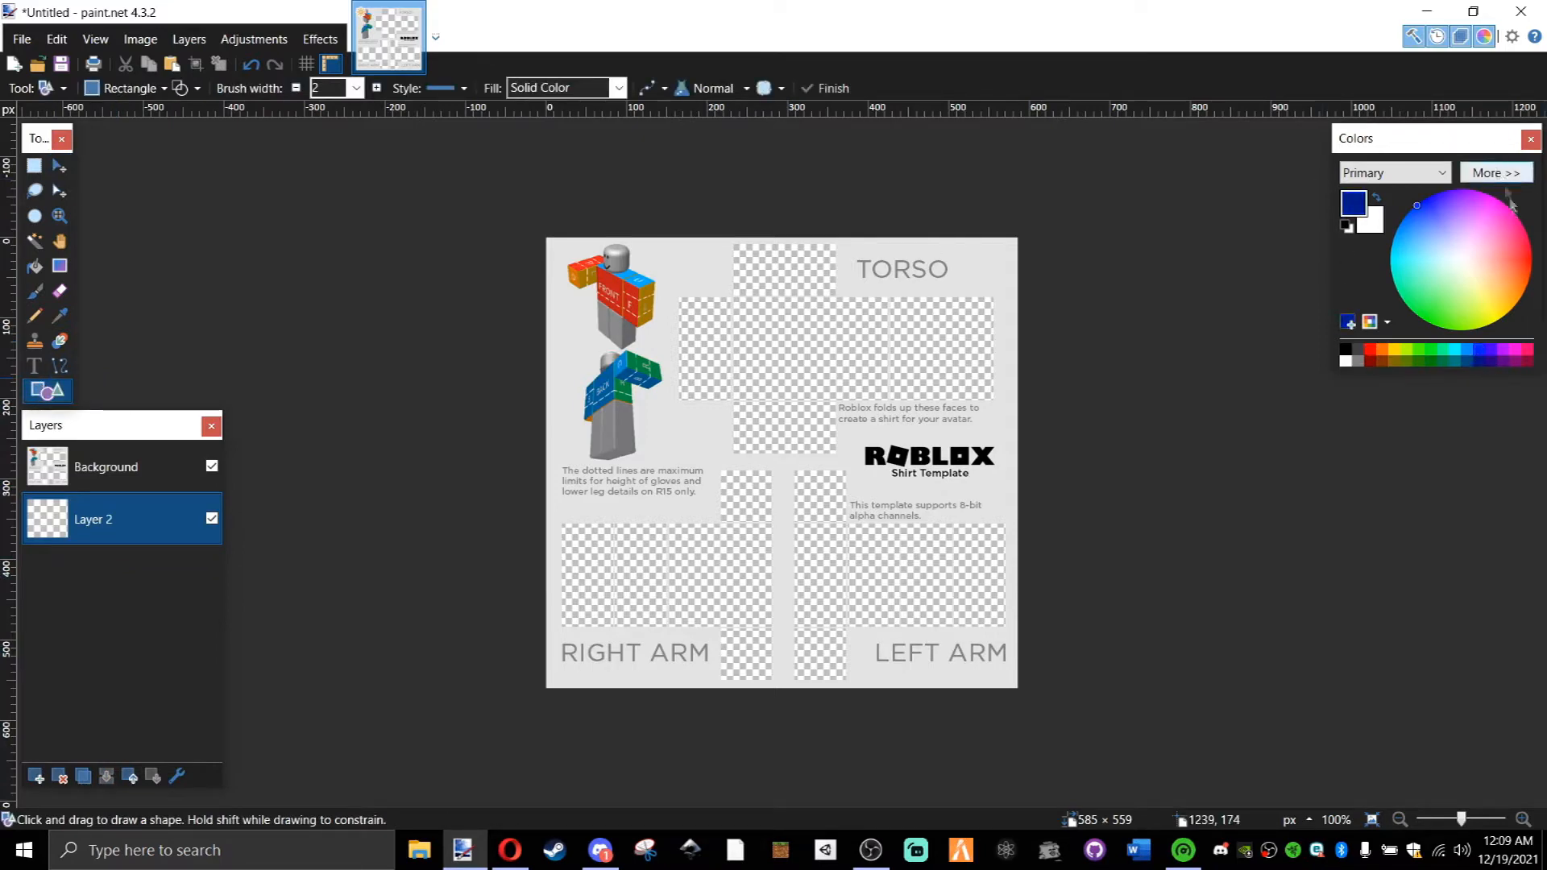
left_click(1496, 172)
left_click_drag(1423, 303, 1336, 312)
left_click(1418, 350)
left_click_drag(488, 191, 1102, 590)
left_click(179, 88)
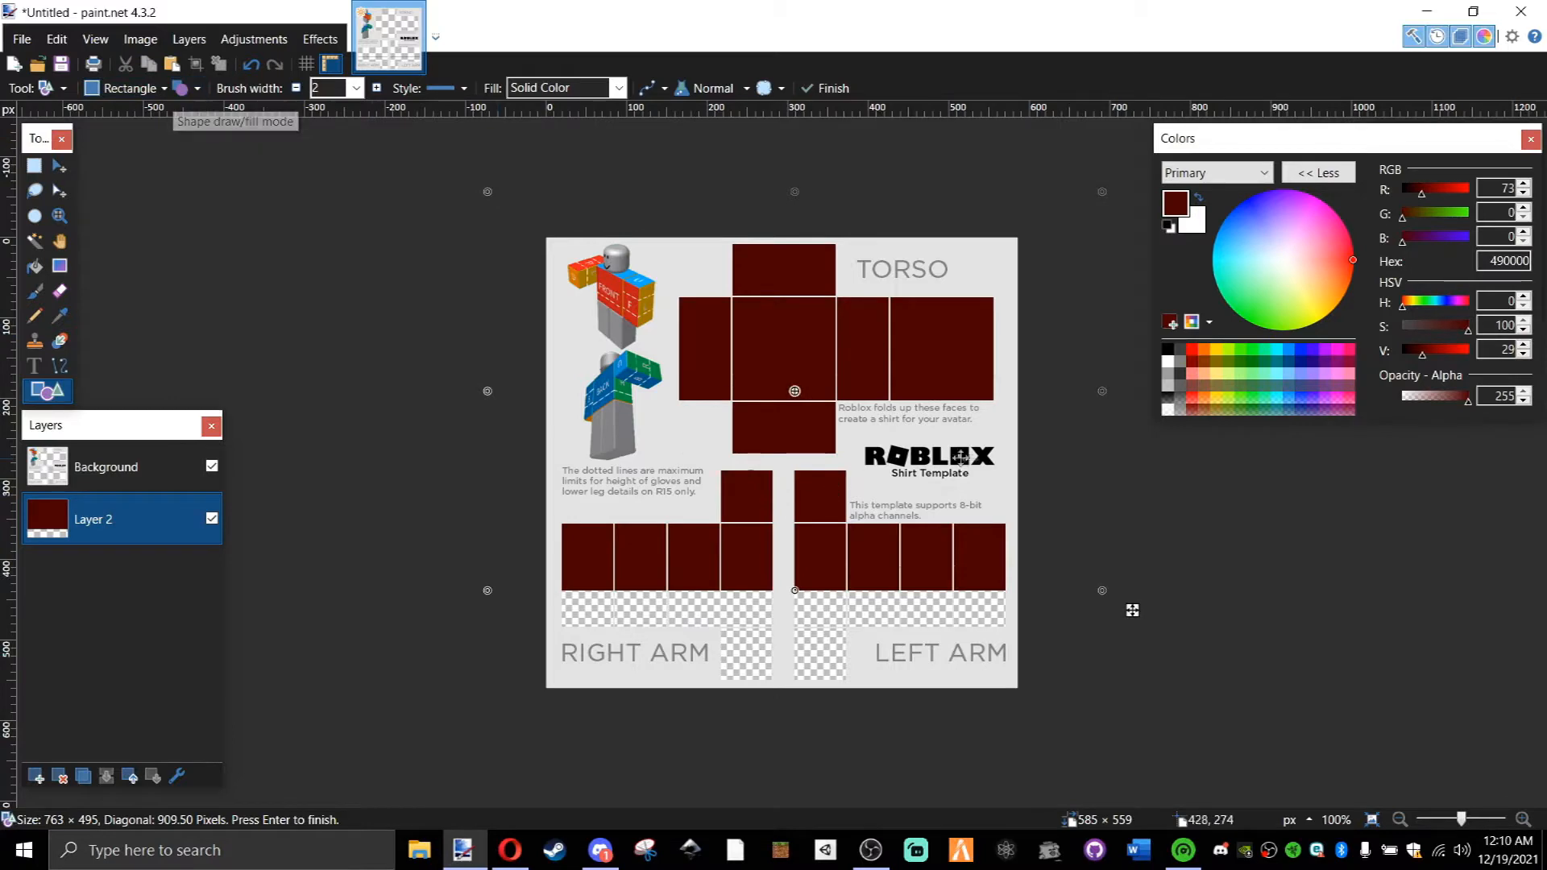
left_click_drag(808, 594, 812, 570)
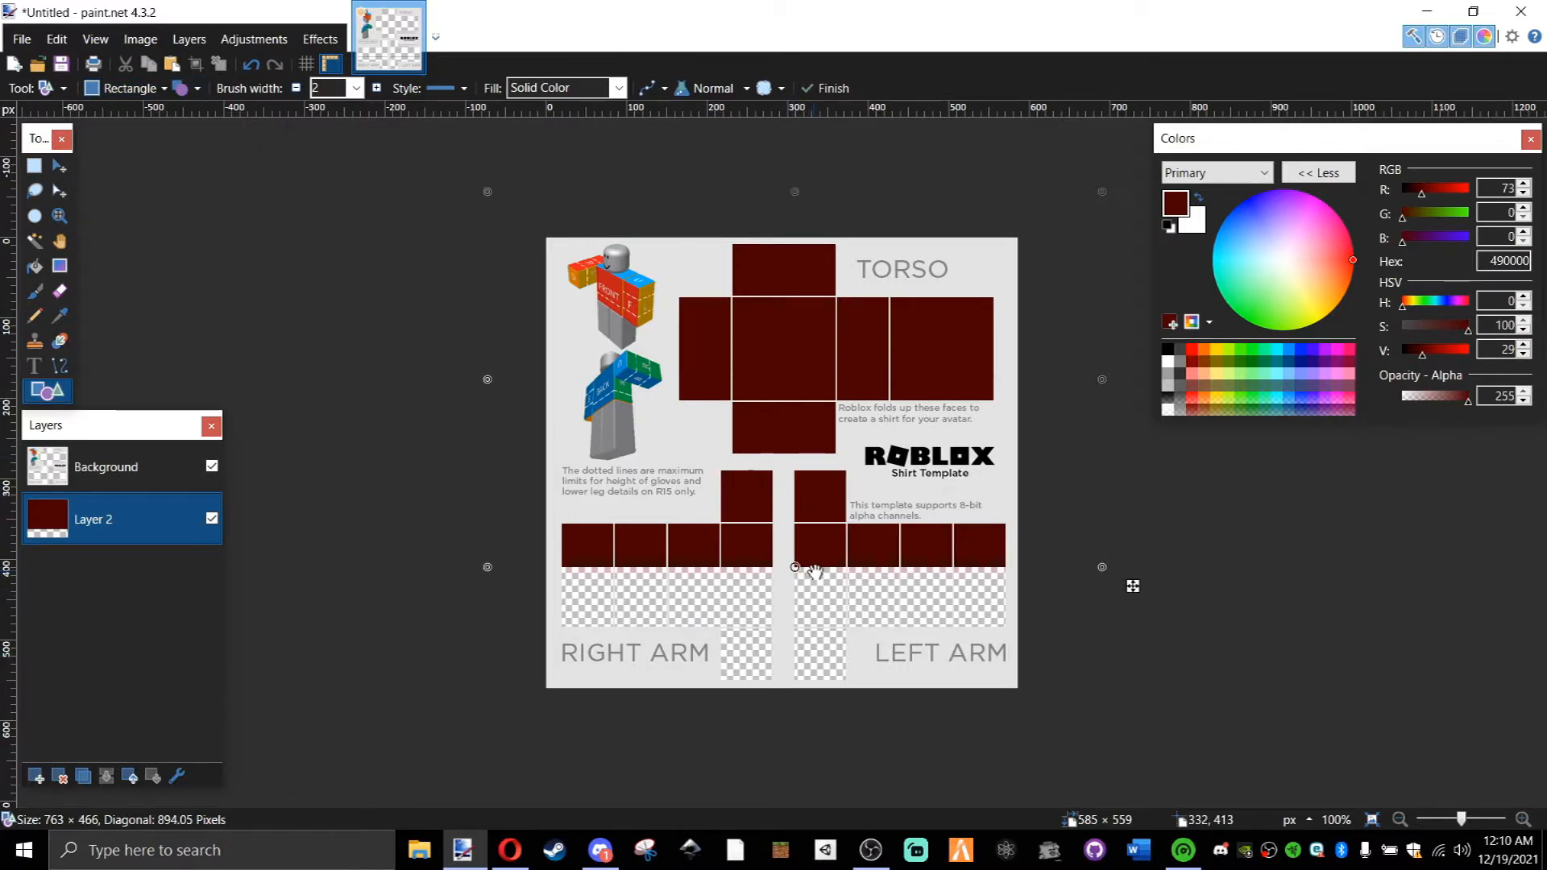
scroll(807, 470, "up", 1)
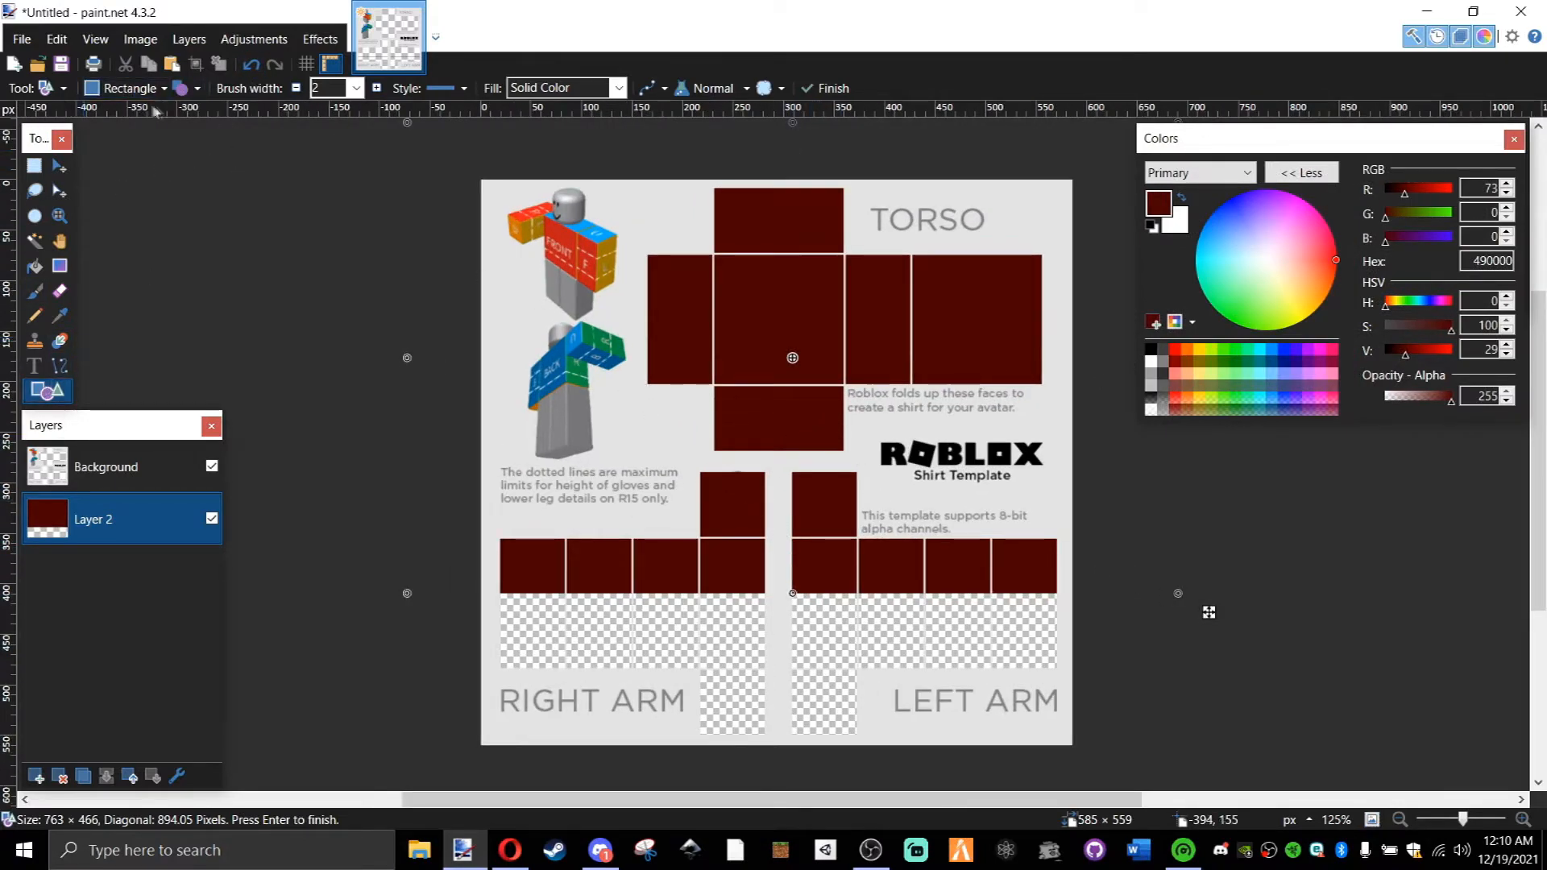
left_click(198, 88)
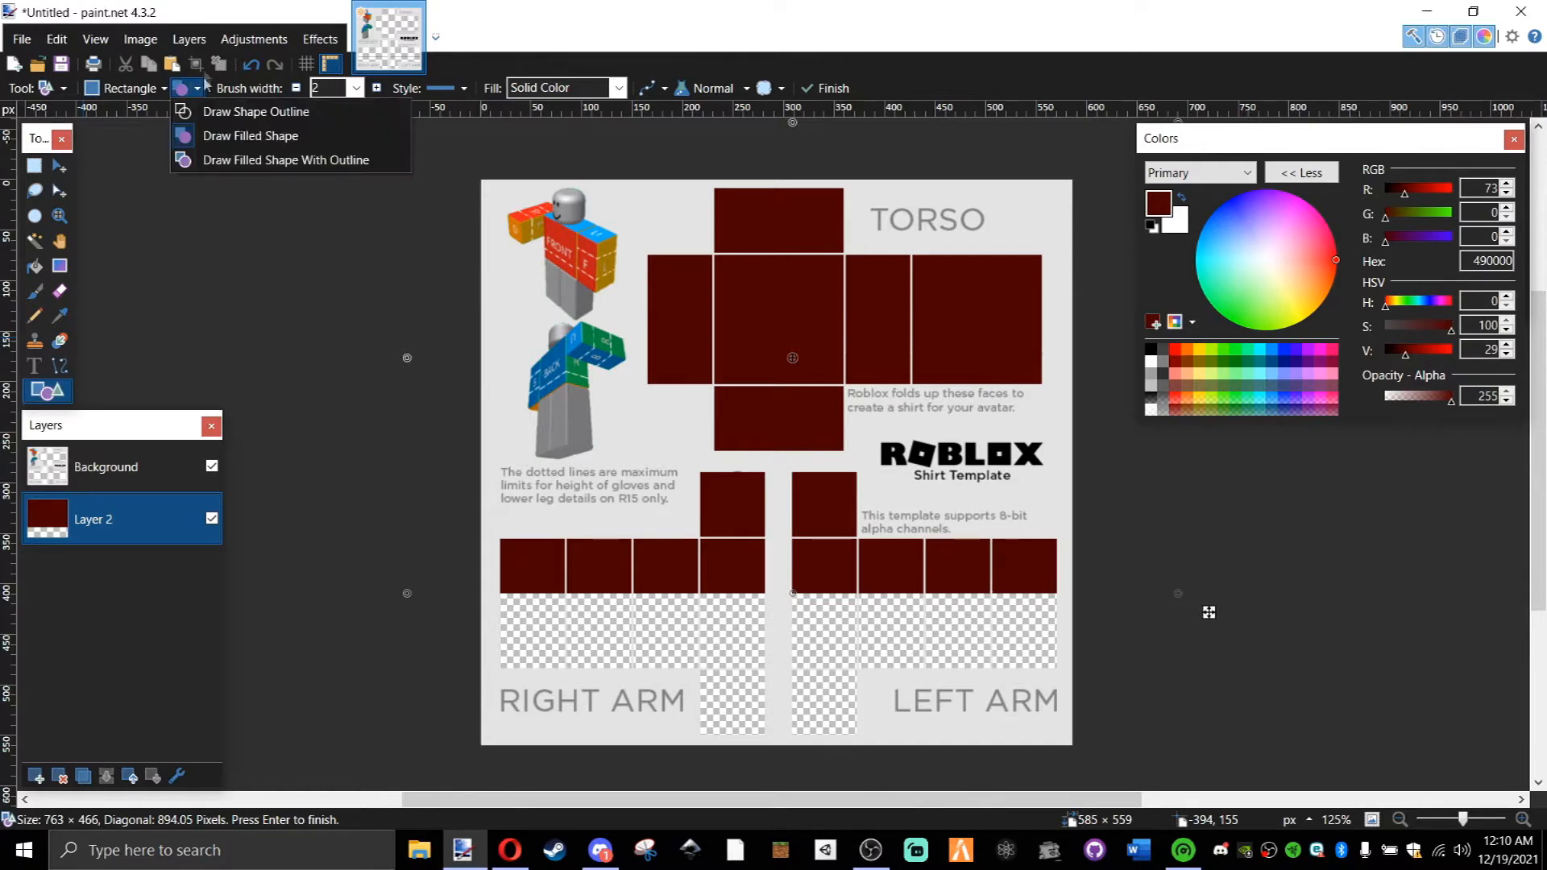
left_click(217, 143)
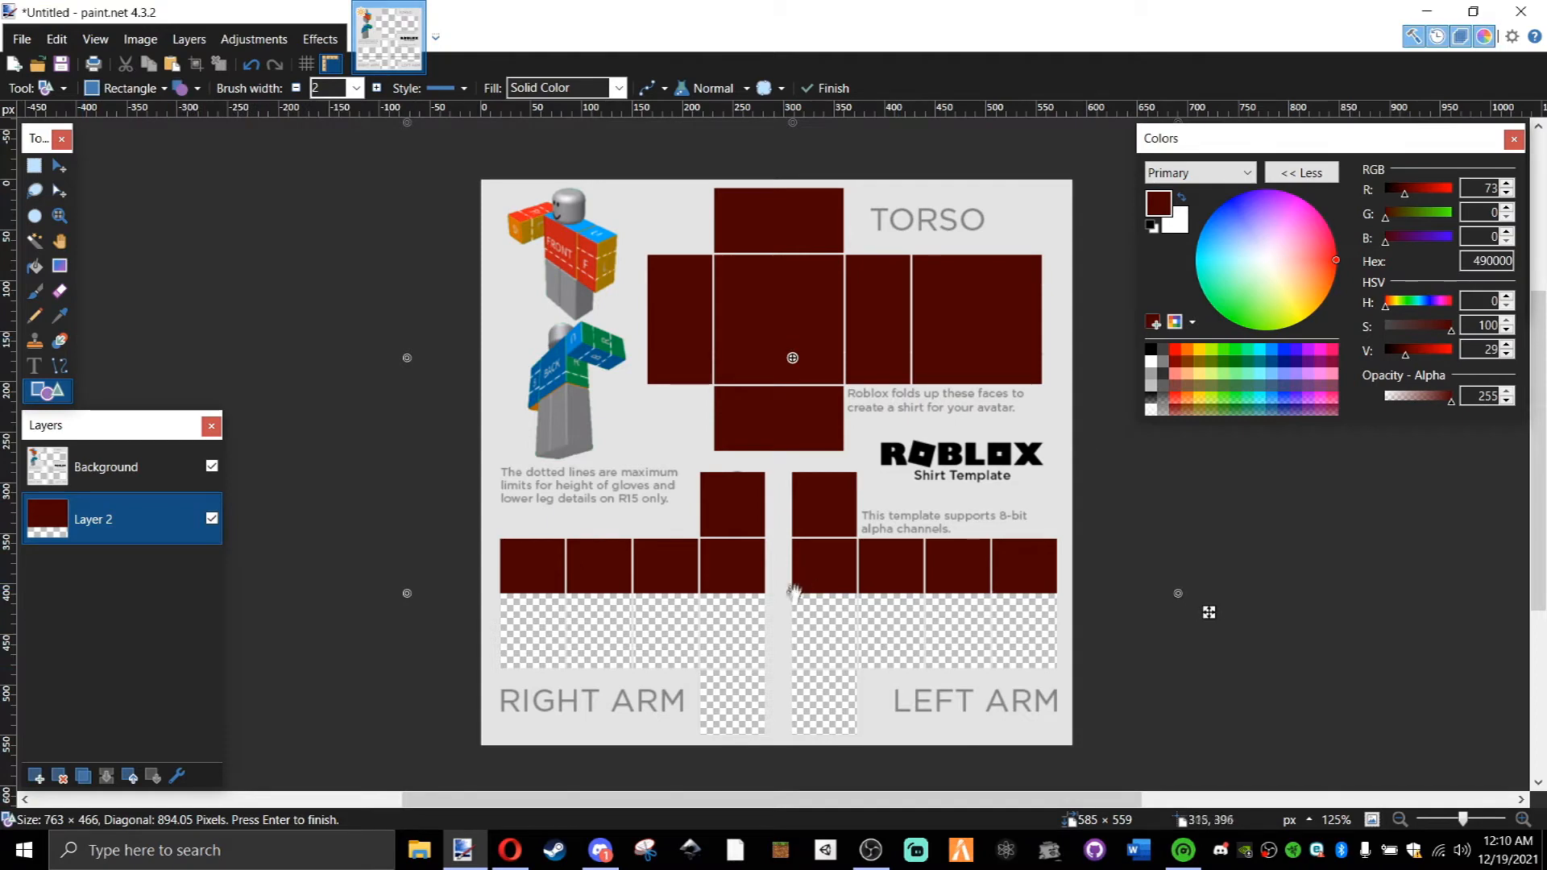
key("Return")
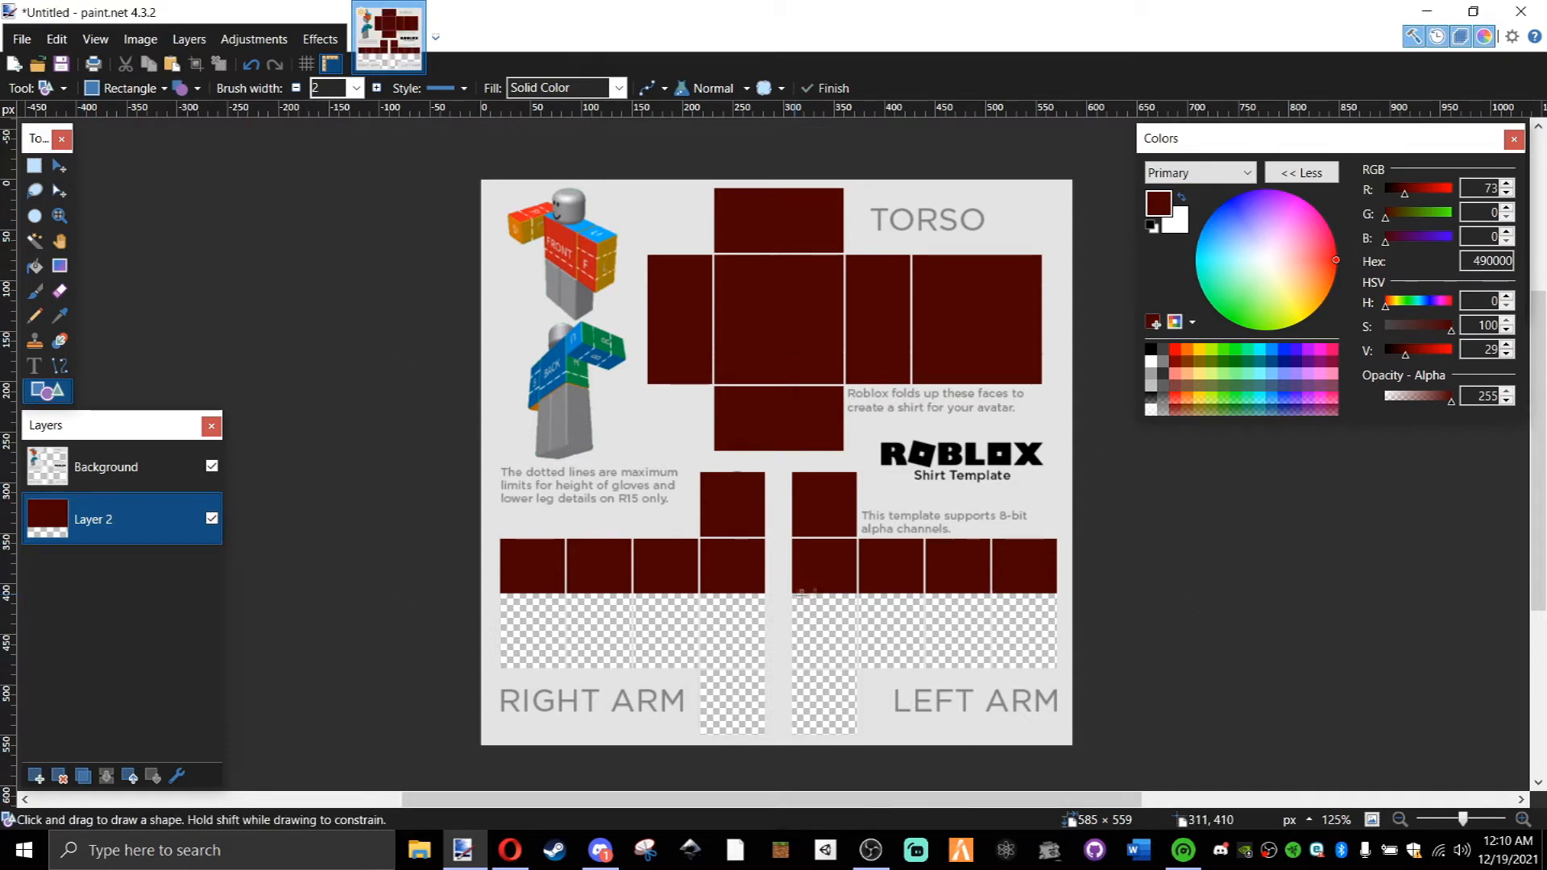
Add a layer above the red layer and draw a thin black filled bar across both sleeves, just above their lower edge.
scroll(796, 596, "up", 4)
left_click(36, 776)
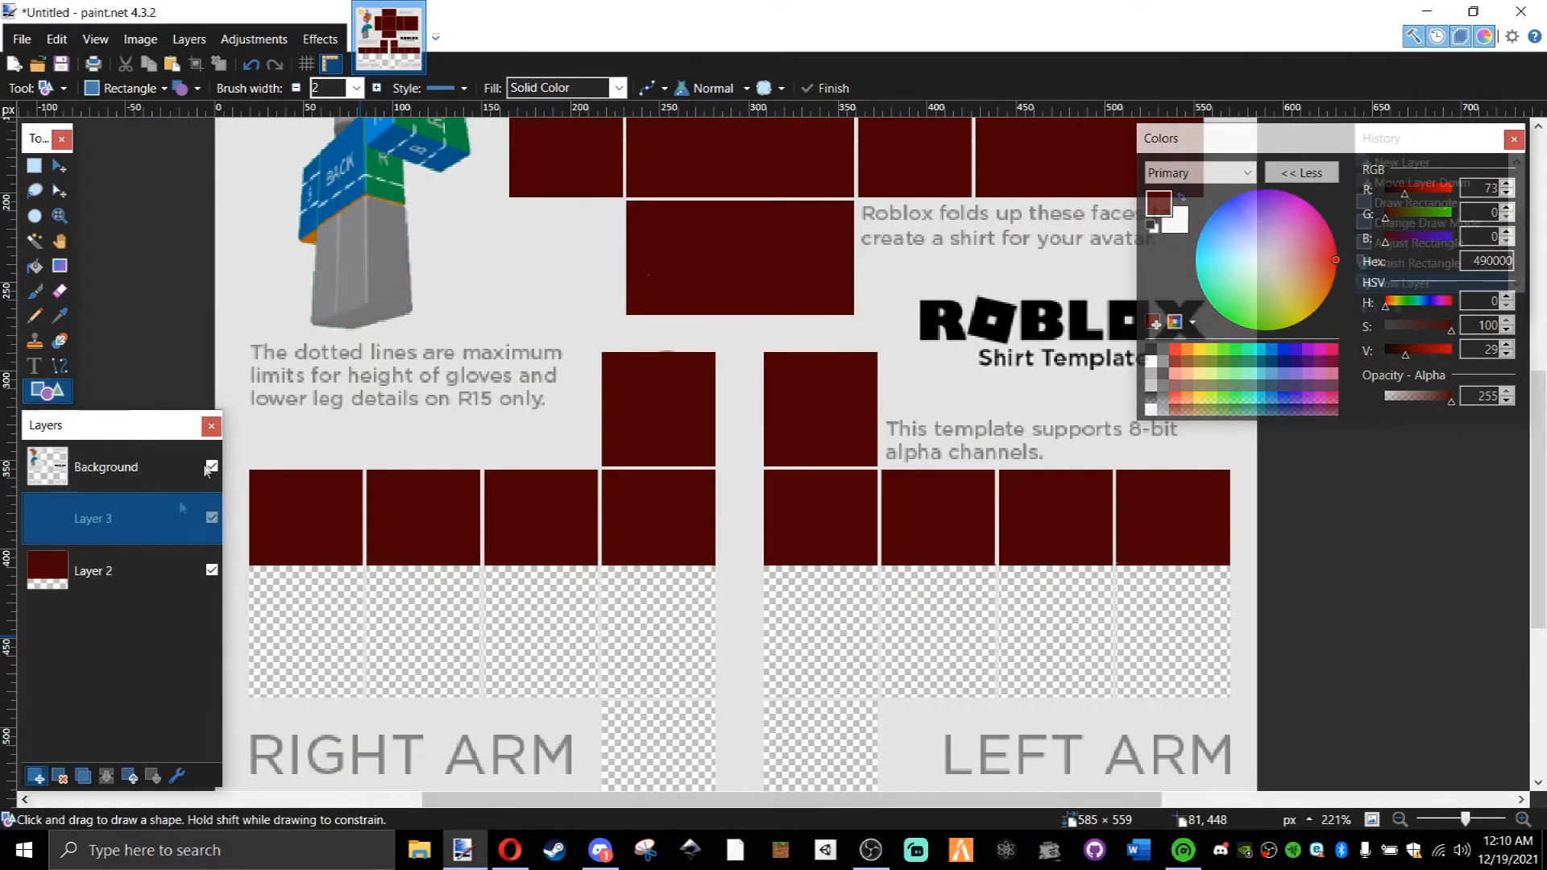
left_click(1150, 352)
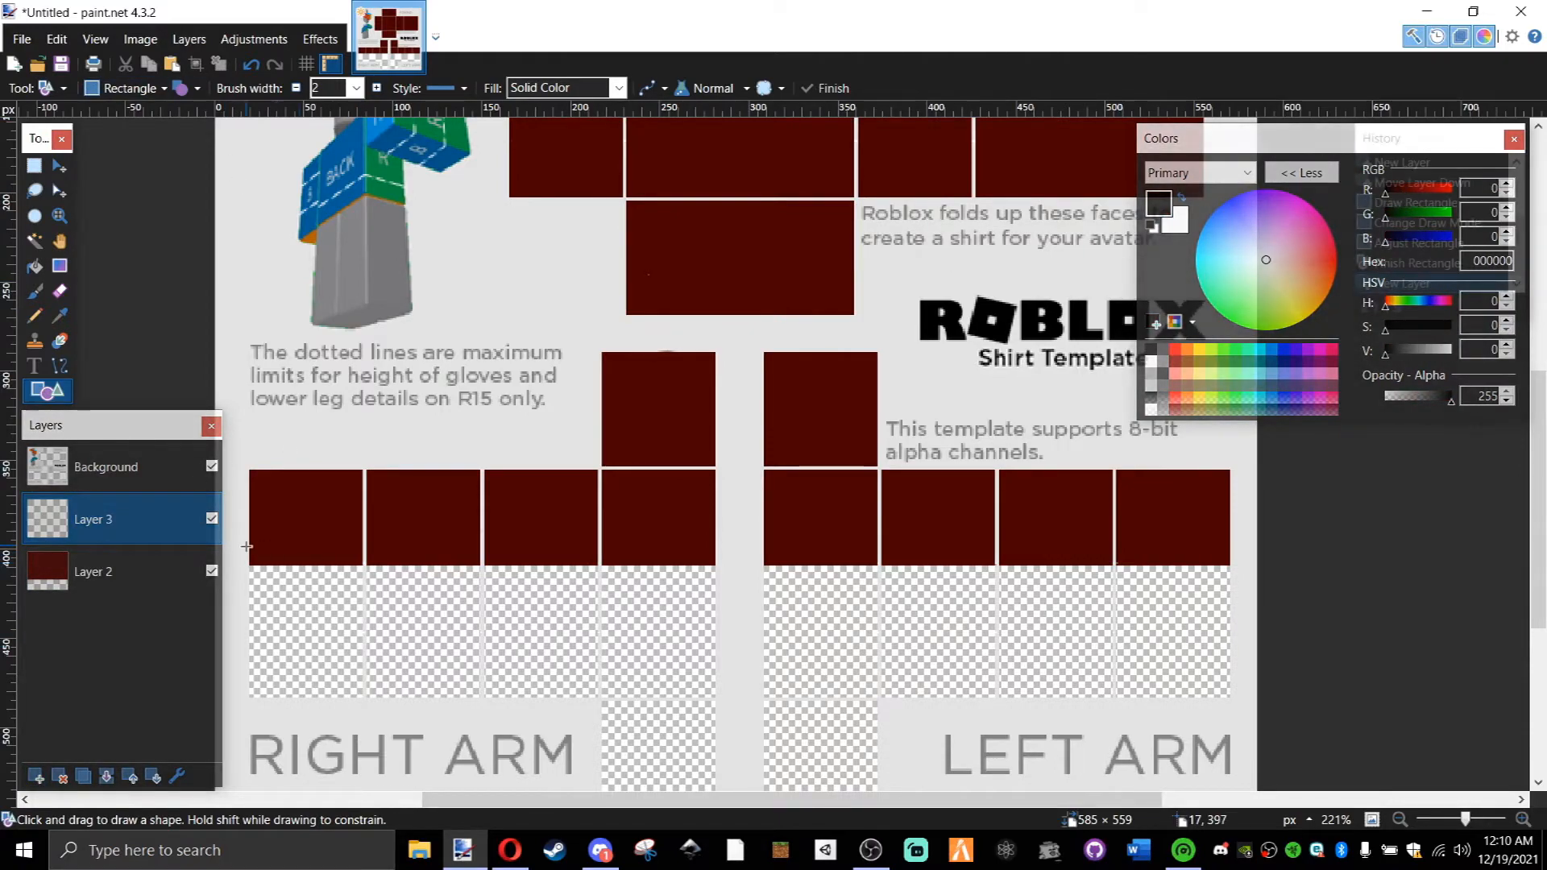
scroll(249, 546, "up", 3)
left_click_drag(253, 542, 832, 543)
left_click_drag(945, 537, 1546, 551)
scroll(629, 573, "up", 5)
scroll(742, 541, "up", 3)
left_click_drag(542, 449, 577, 516)
key("Return")
Apply a Gaussian Blur with a radius of 6 to the black bar.
left_click(320, 38)
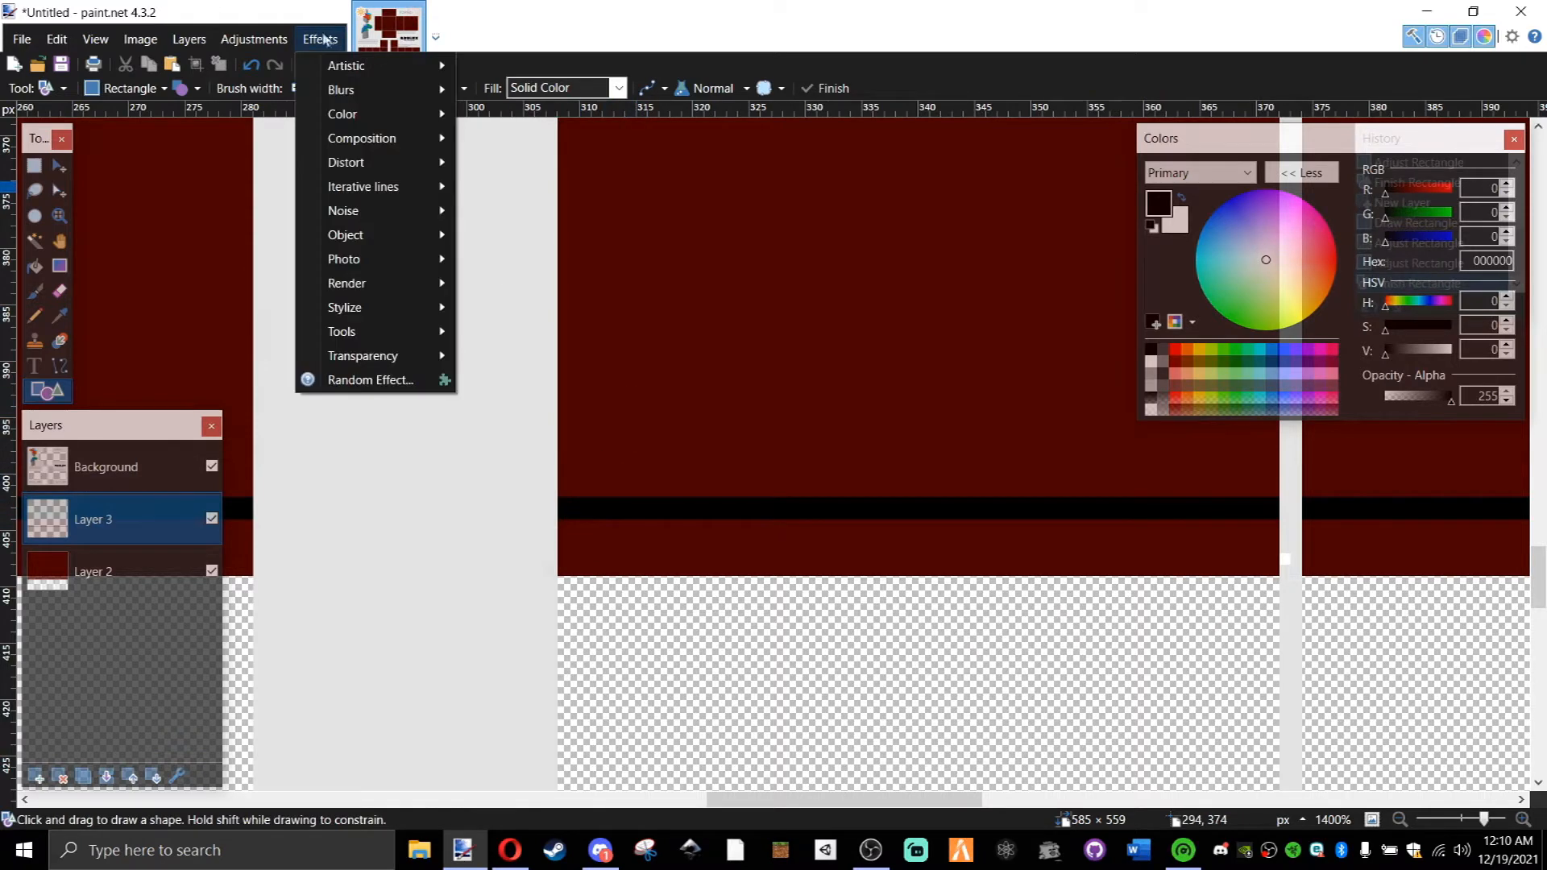
mouse_move(360, 95)
left_click(538, 140)
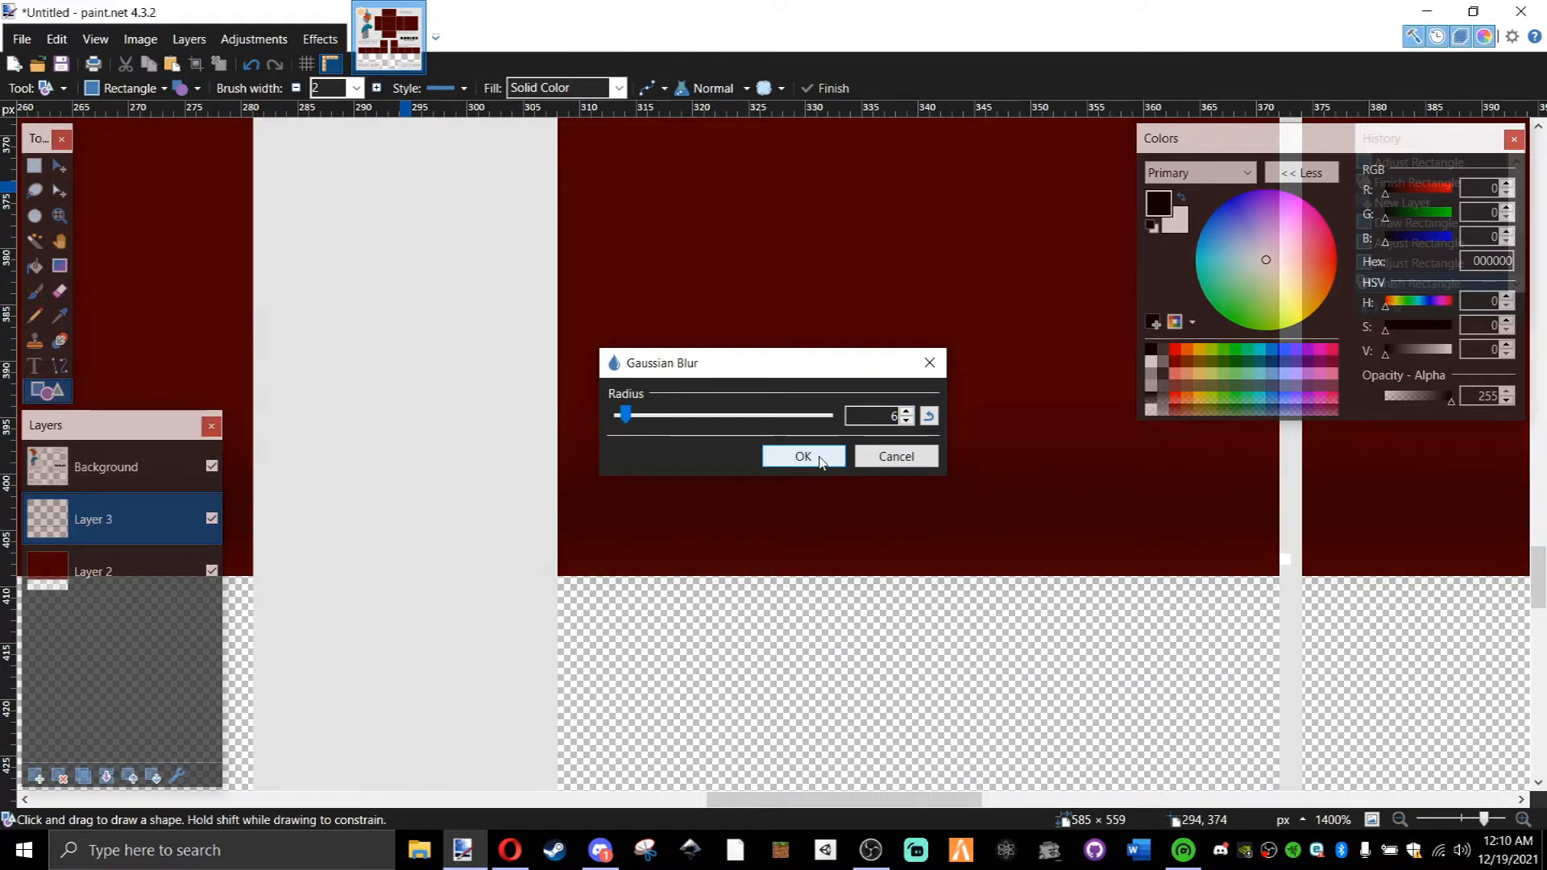
left_click(819, 458)
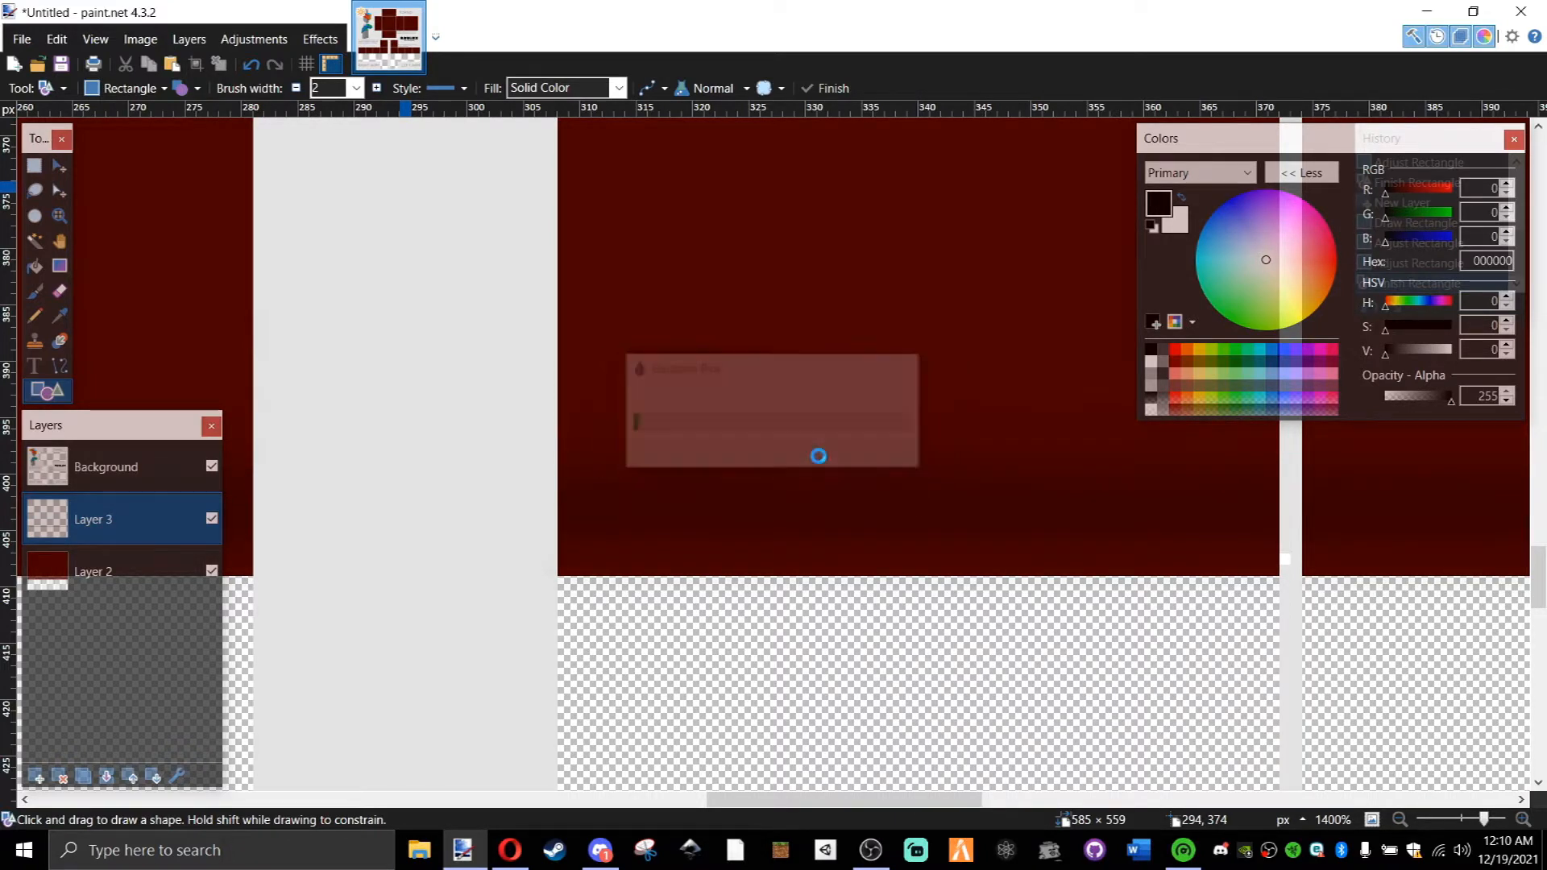
Select the full-width area from row 401 down to the canvas bottom and delete the blurred shading inside it.
left_click(33, 165)
scroll(575, 400, "down", 8)
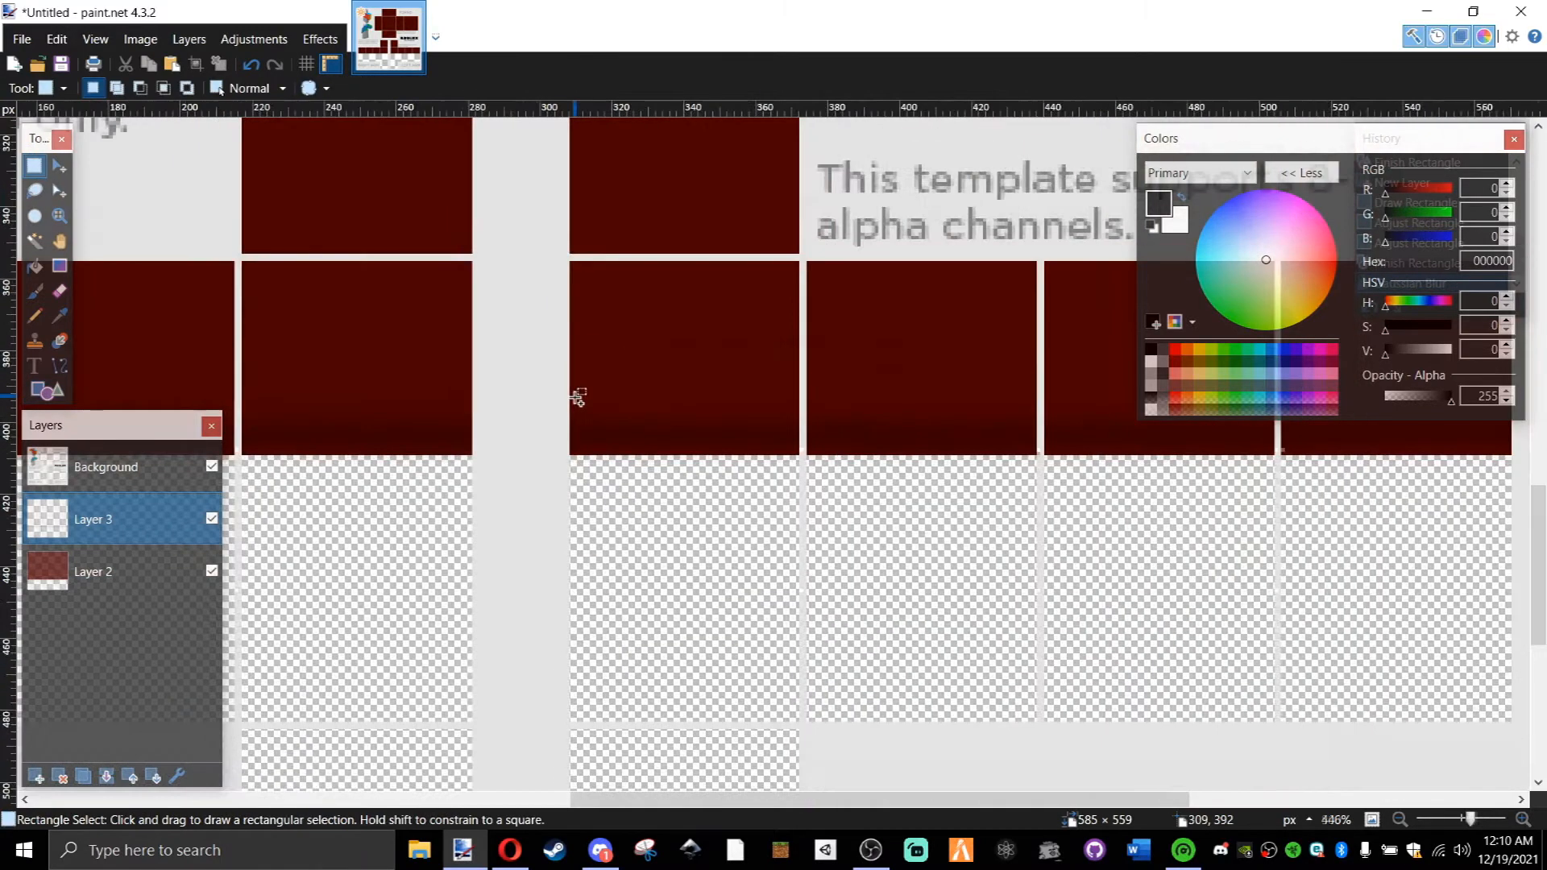
left_click_drag(847, 644, 8, 416)
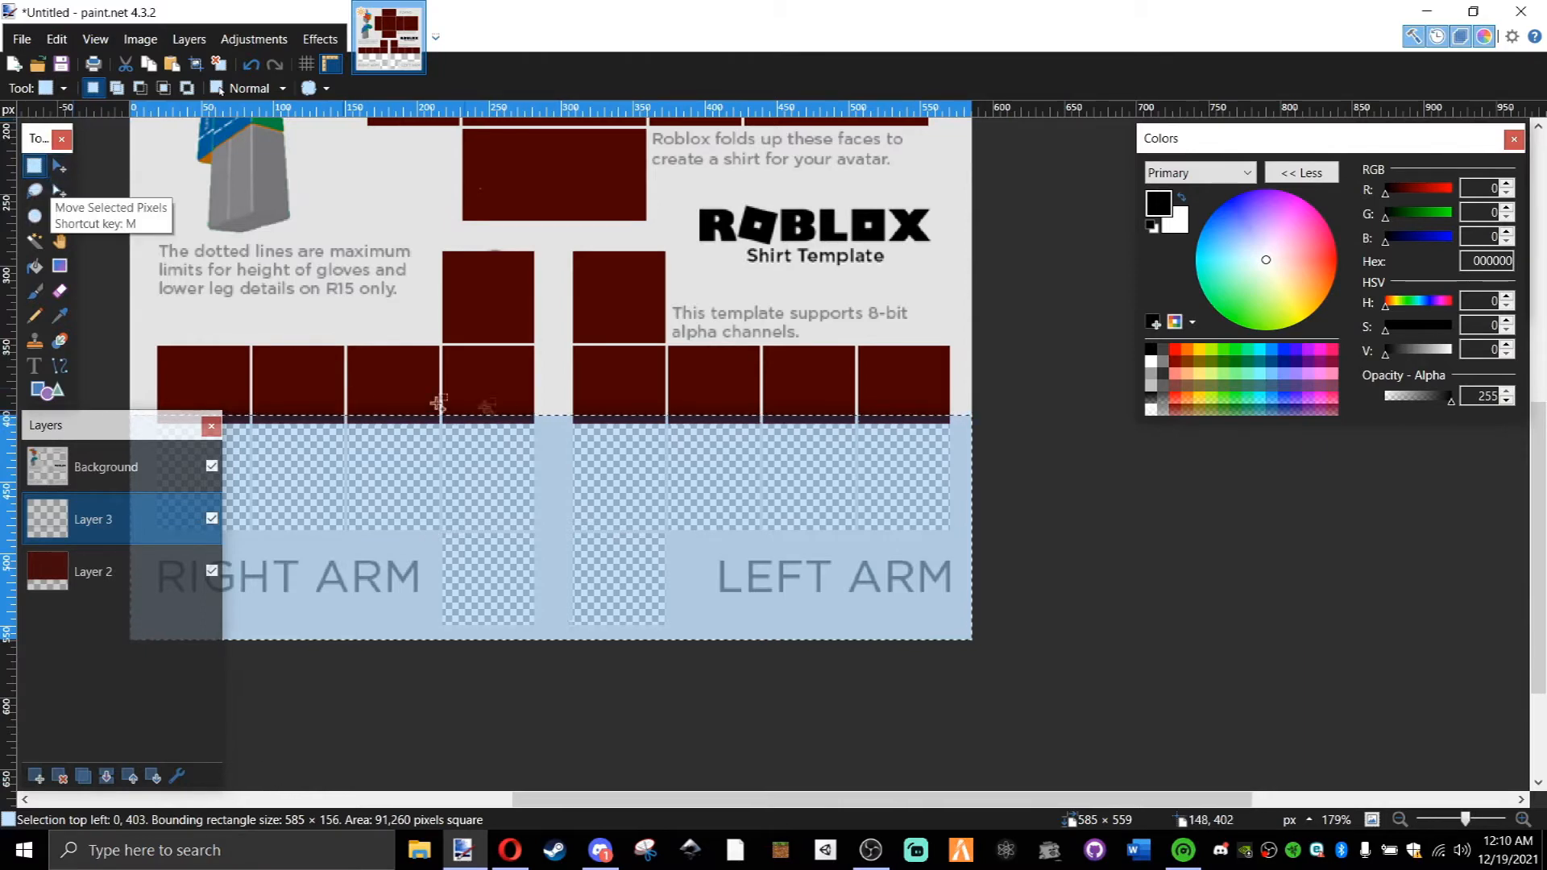
left_click(58, 165)
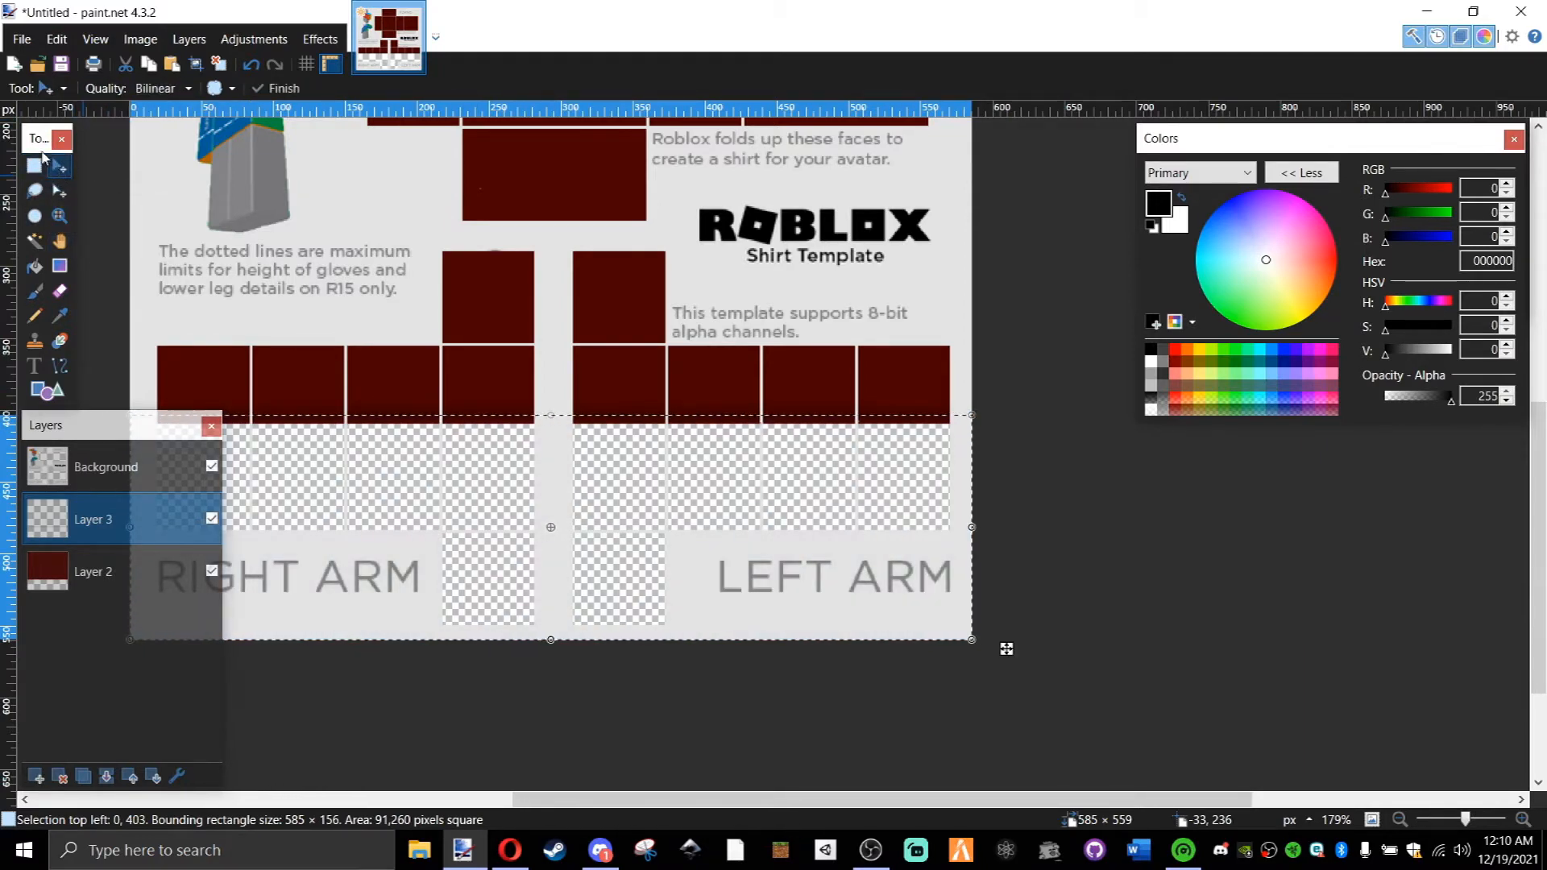
scroll(524, 403, "up", 8)
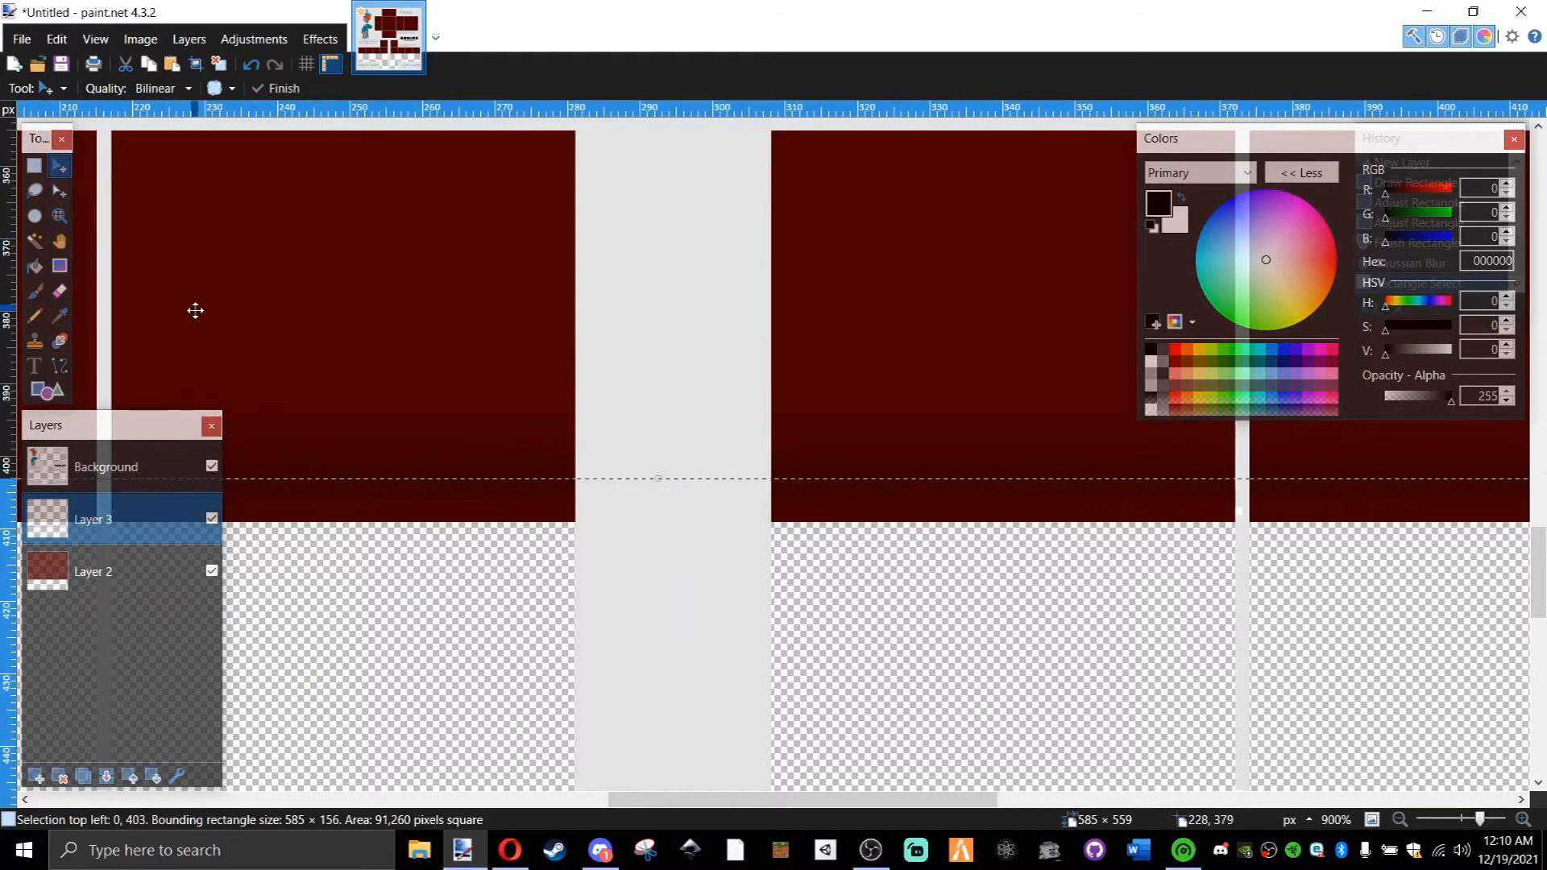
left_click(62, 193)
key("Up")
key("Up")
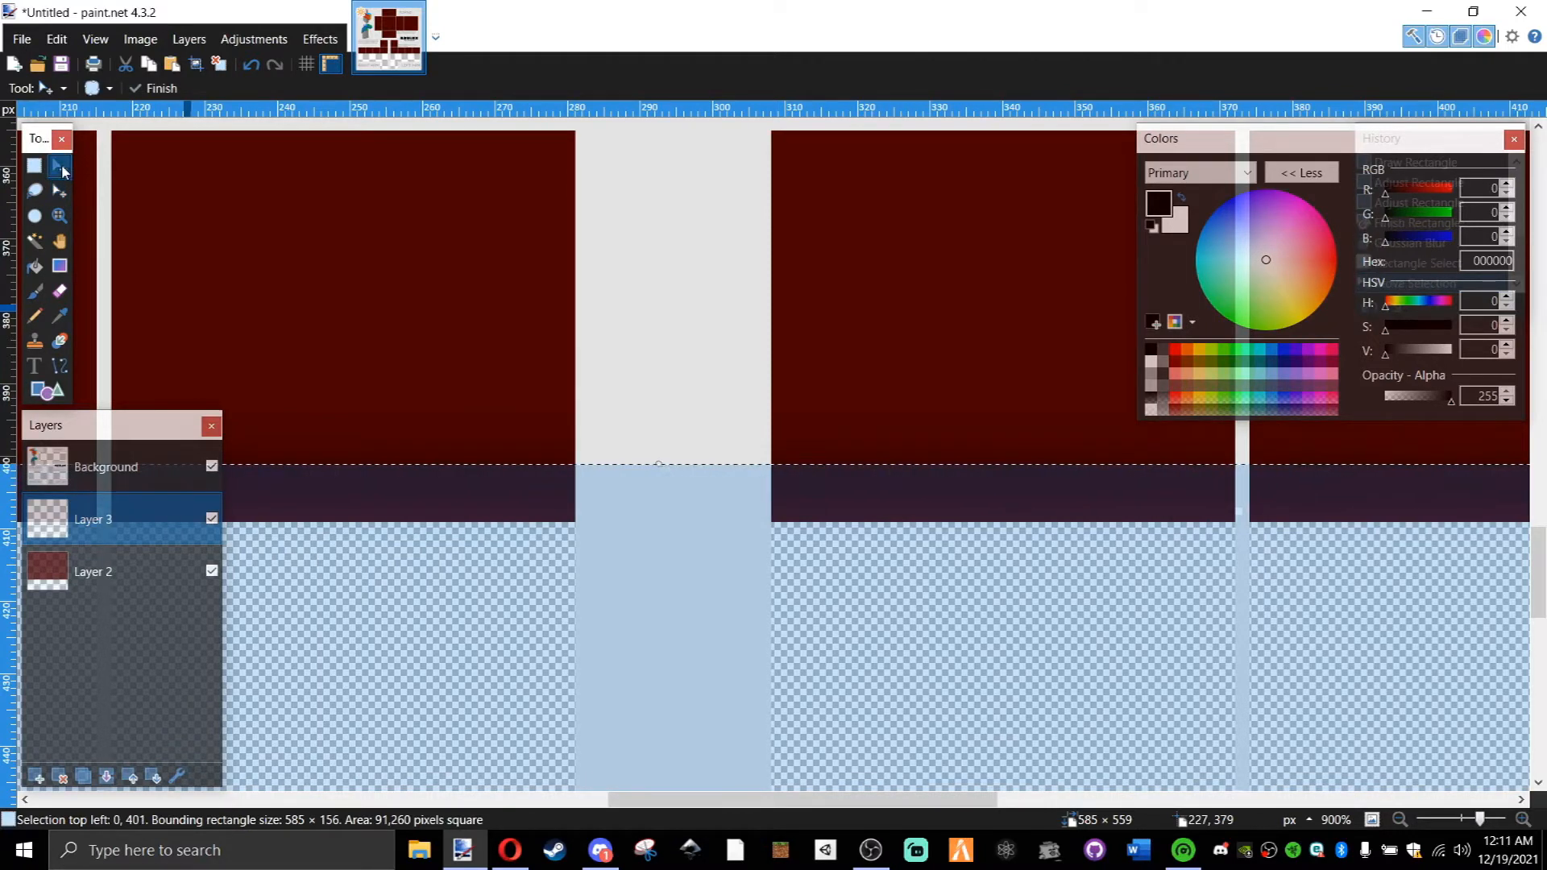
left_click(59, 165)
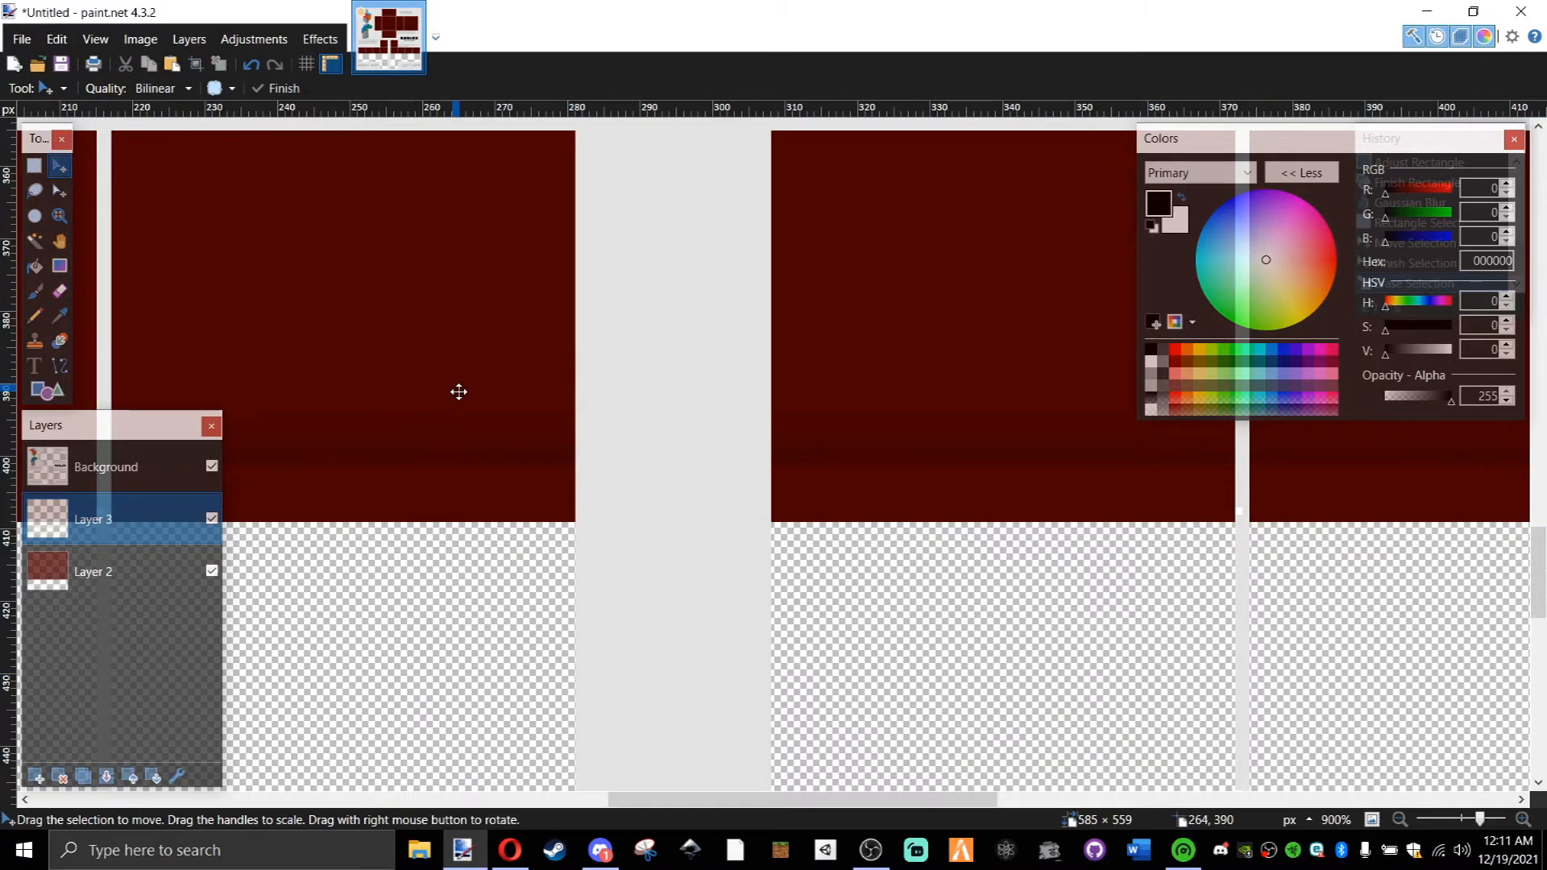
Set the opacity of the sleeve shading layer, Layer 3, to 219.
scroll(457, 410, "down", 3)
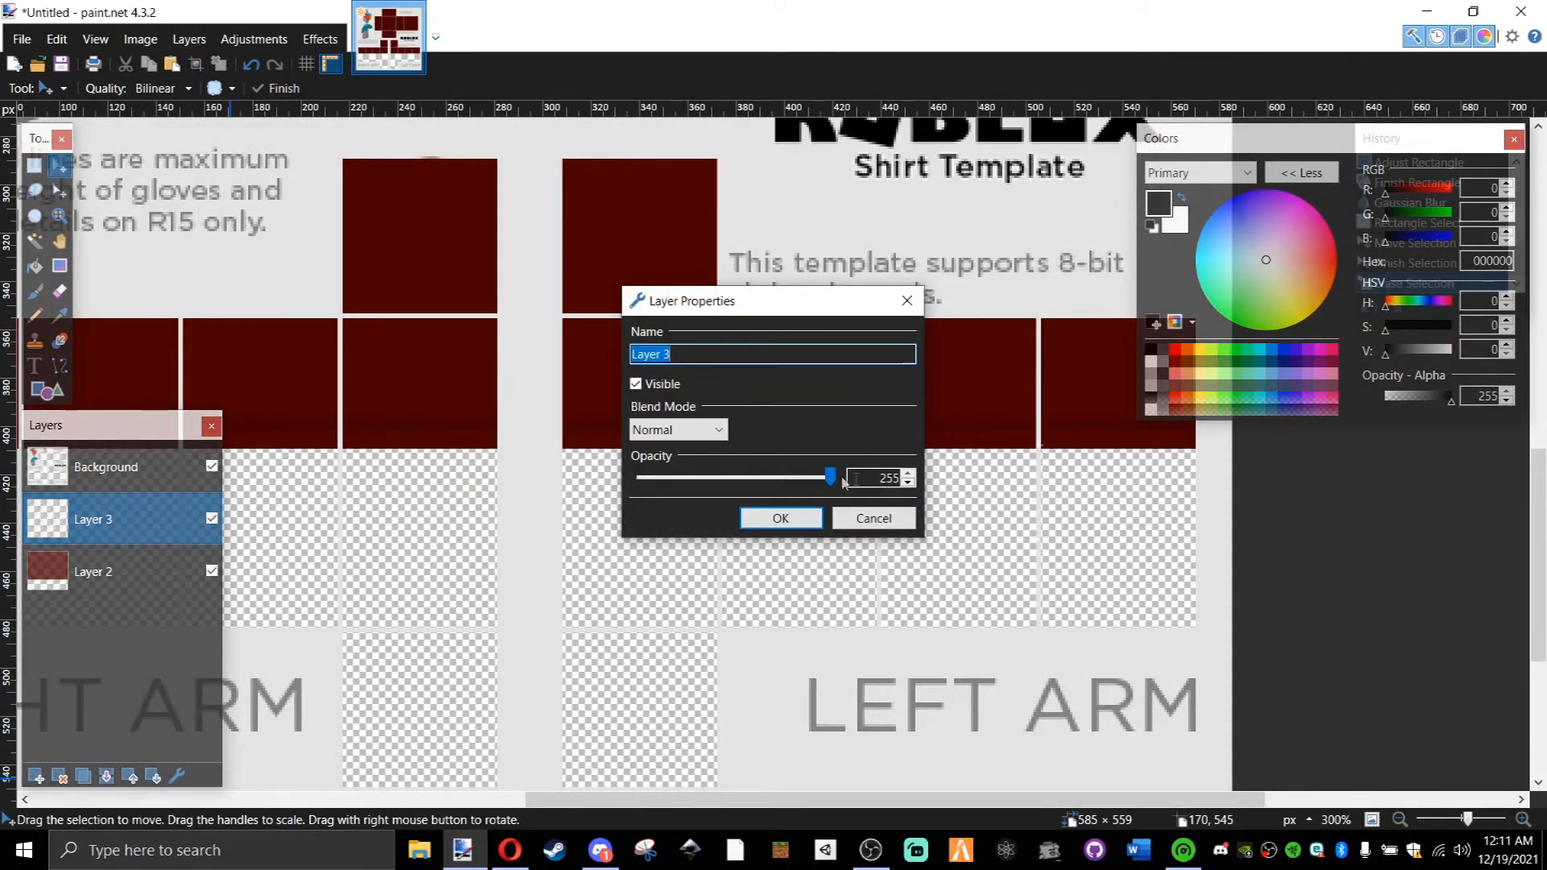
left_click_drag(831, 479, 804, 491)
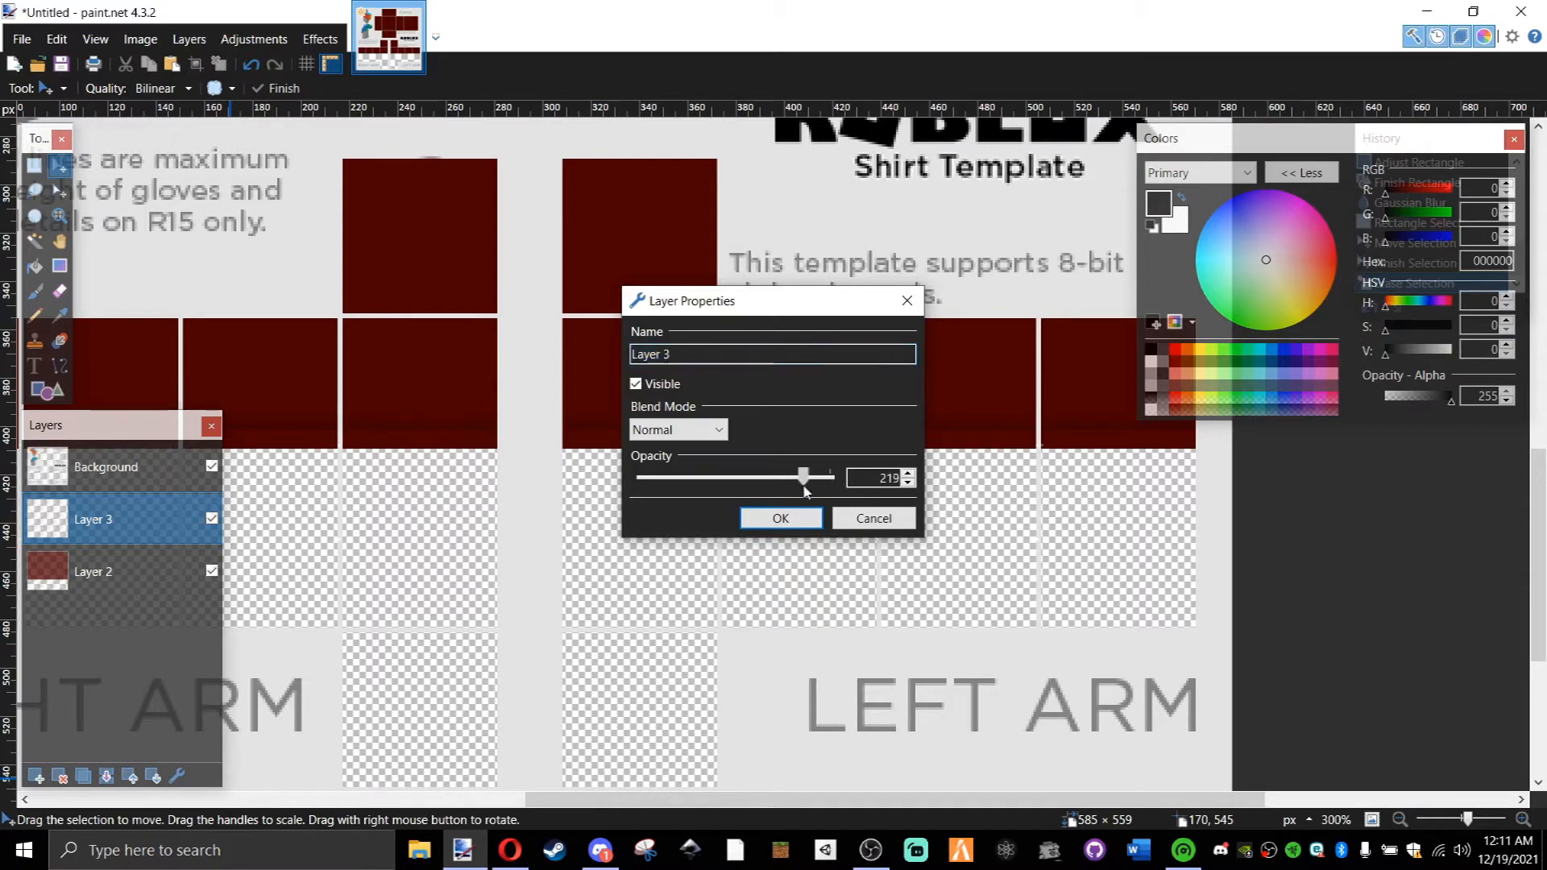
left_click(753, 515)
scroll(492, 485, "down", 5)
scroll(492, 486, "up", 8)
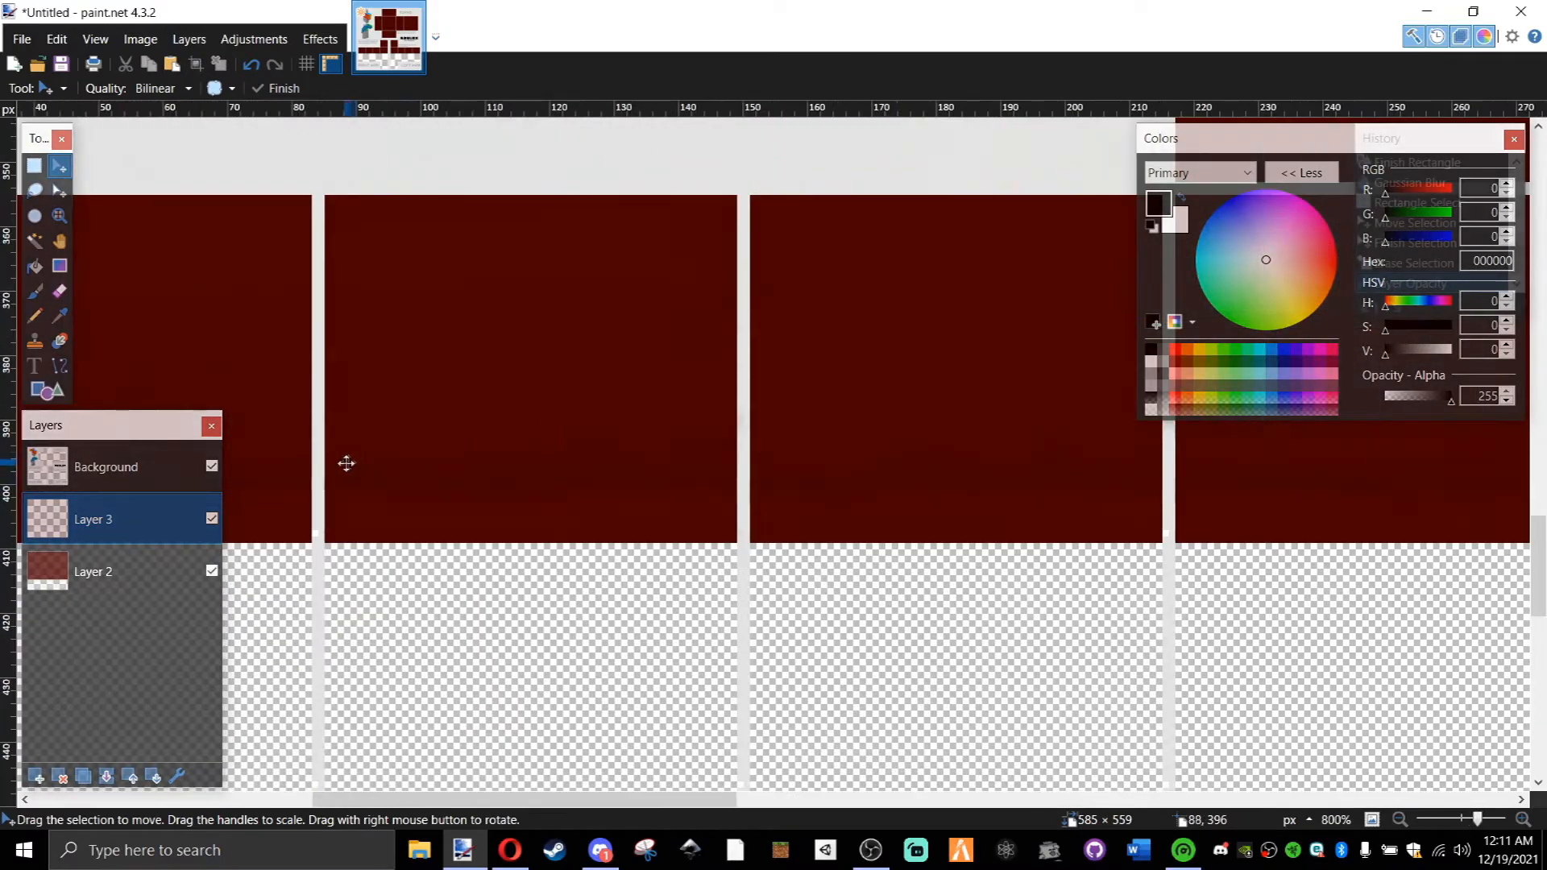
On Layer 2, make a 49 × 51 px elliptical selection over the neckline between the torso's upper and front panels and delete the red inside.
scroll(492, 502, "down", 7)
scroll(671, 151, "up", 5)
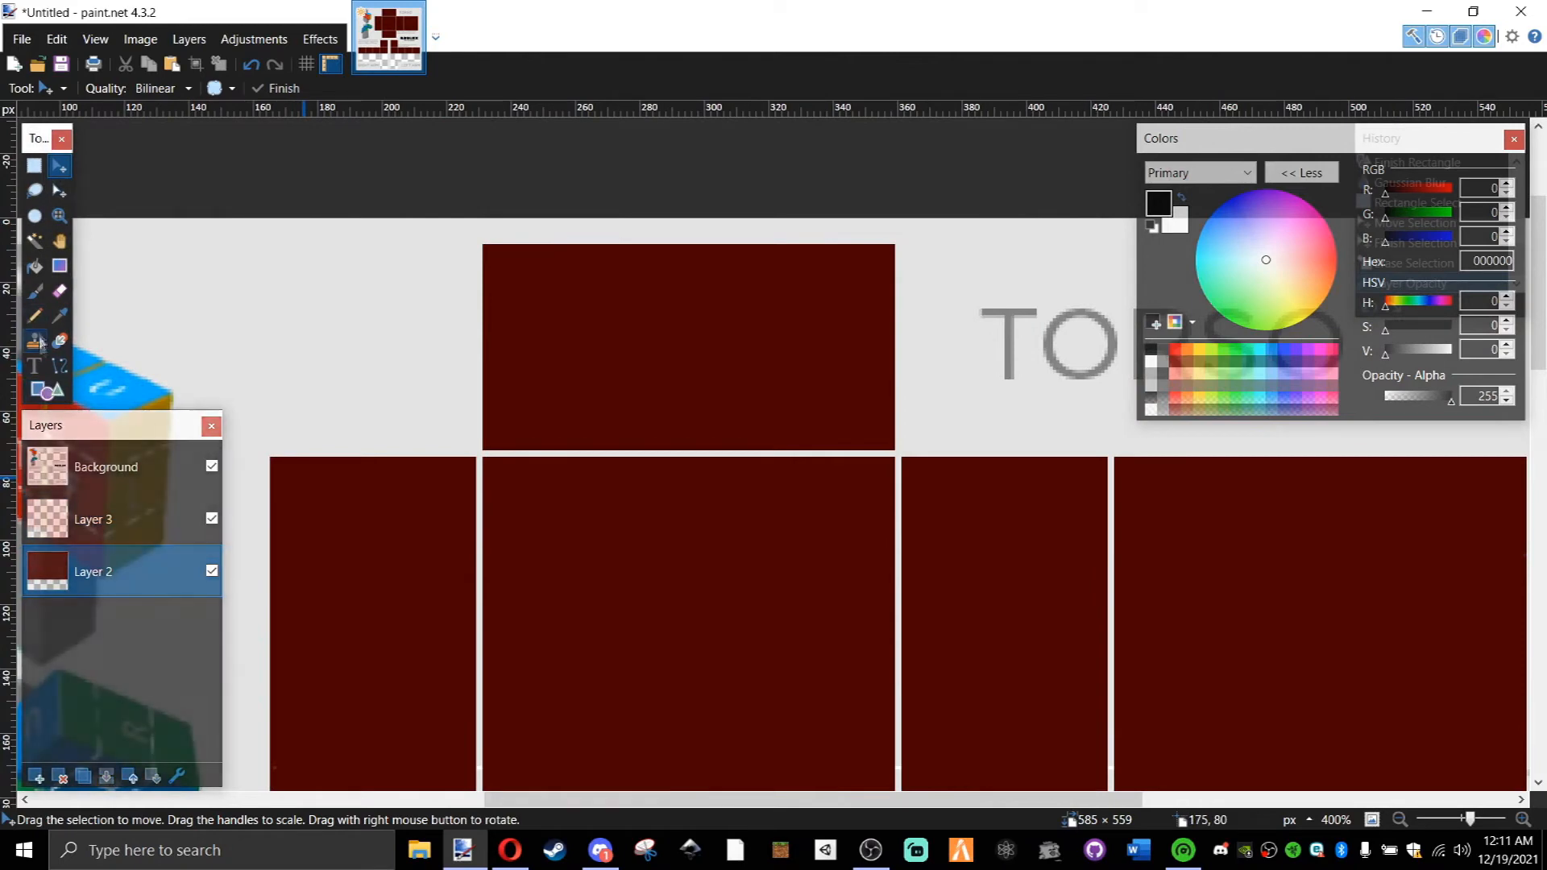
left_click(35, 216)
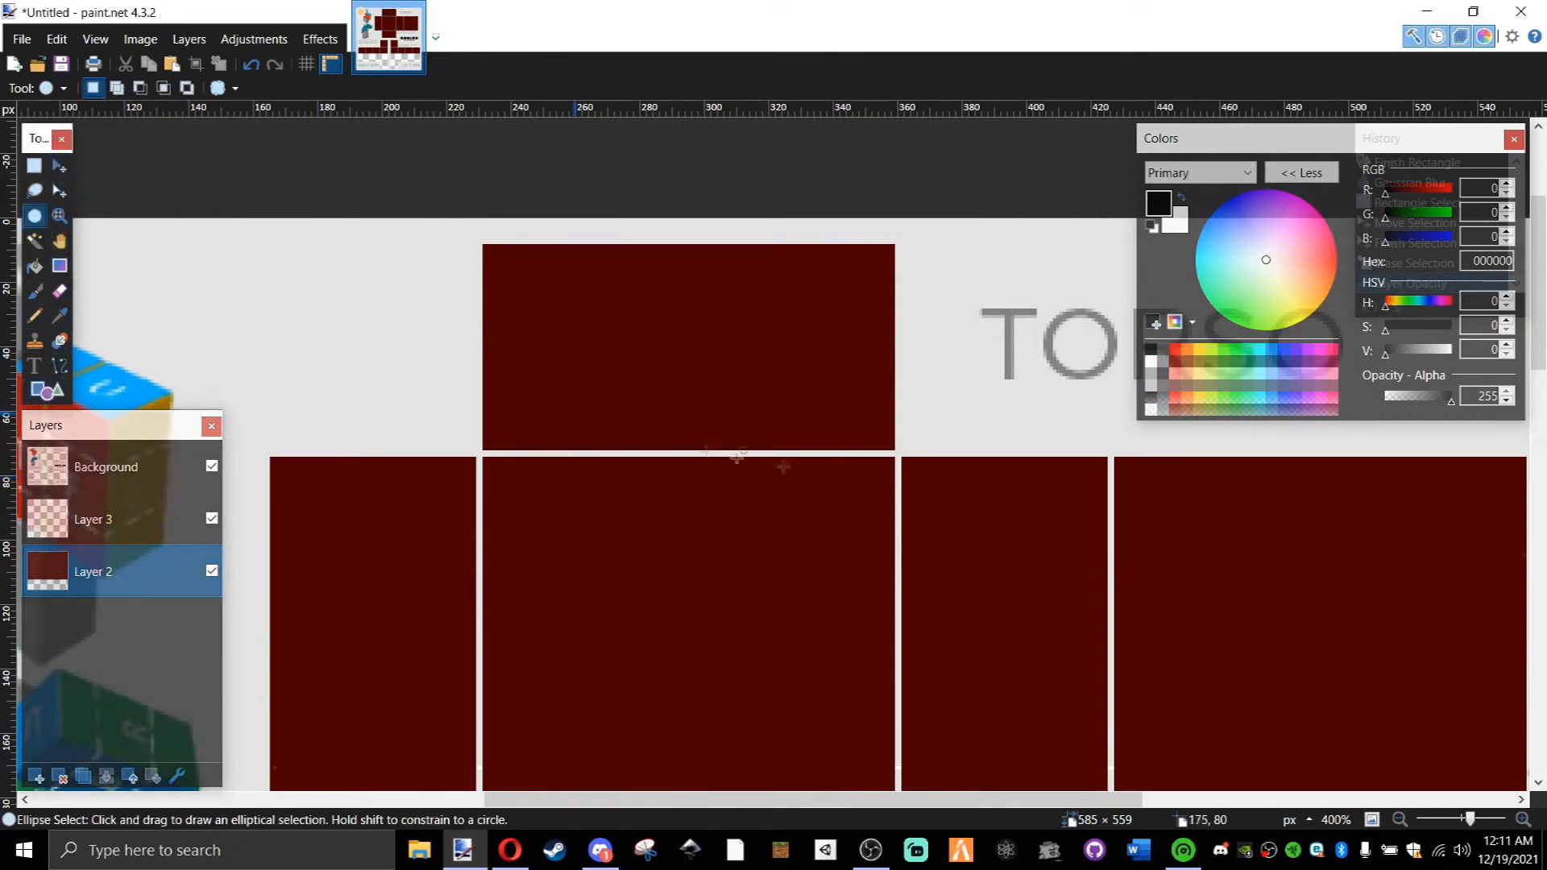
left_click_drag(624, 350, 811, 536)
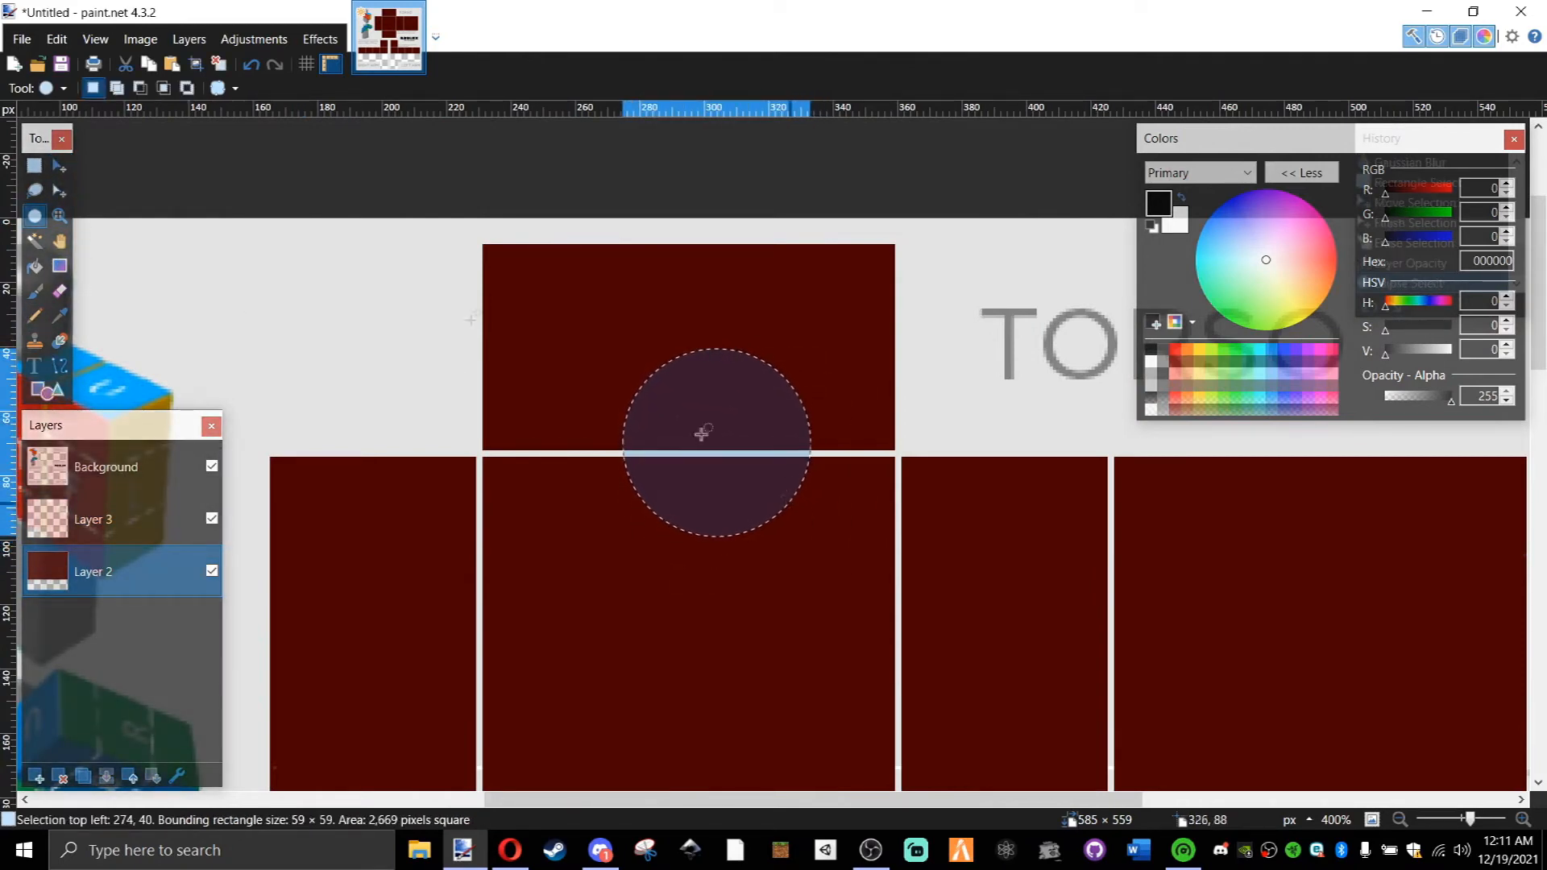
left_click(57, 193)
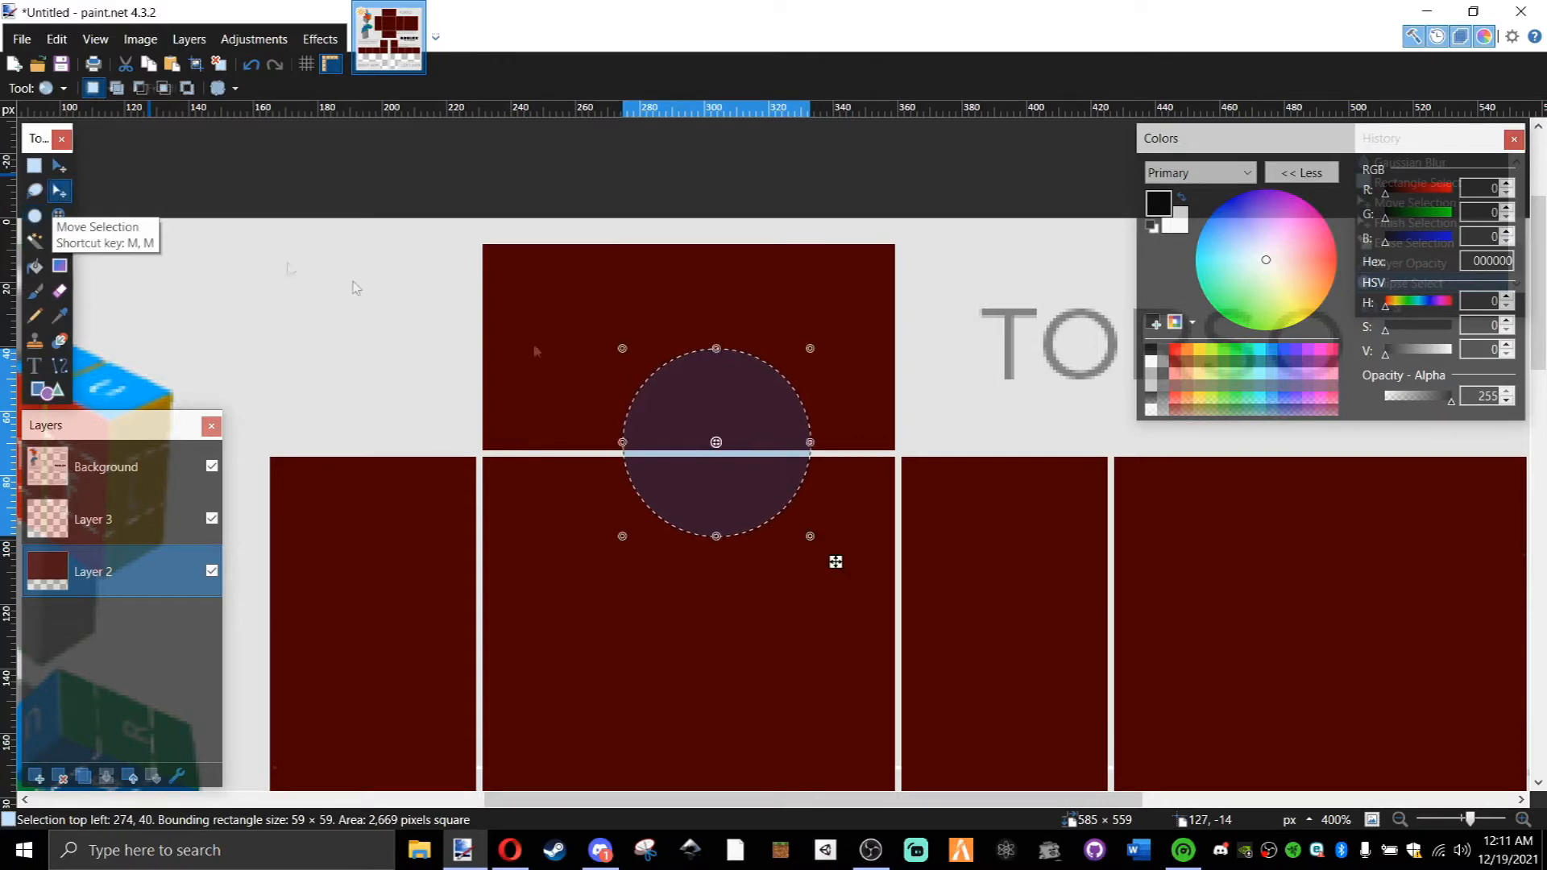
left_click_drag(735, 487, 709, 427)
left_click_drag(693, 290, 694, 313)
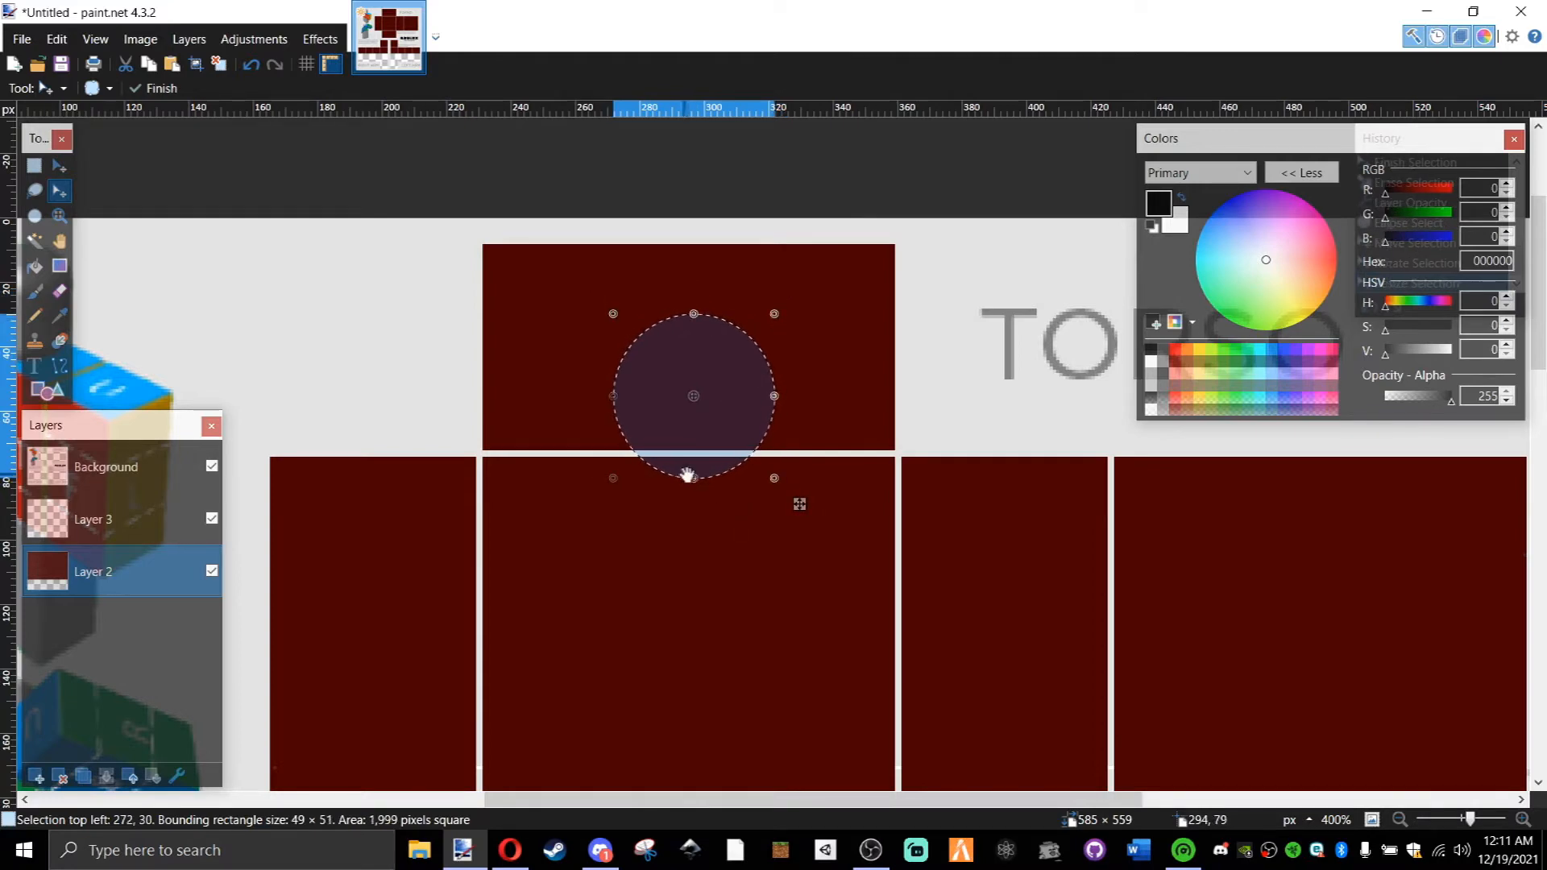
left_click_drag(705, 457, 706, 449)
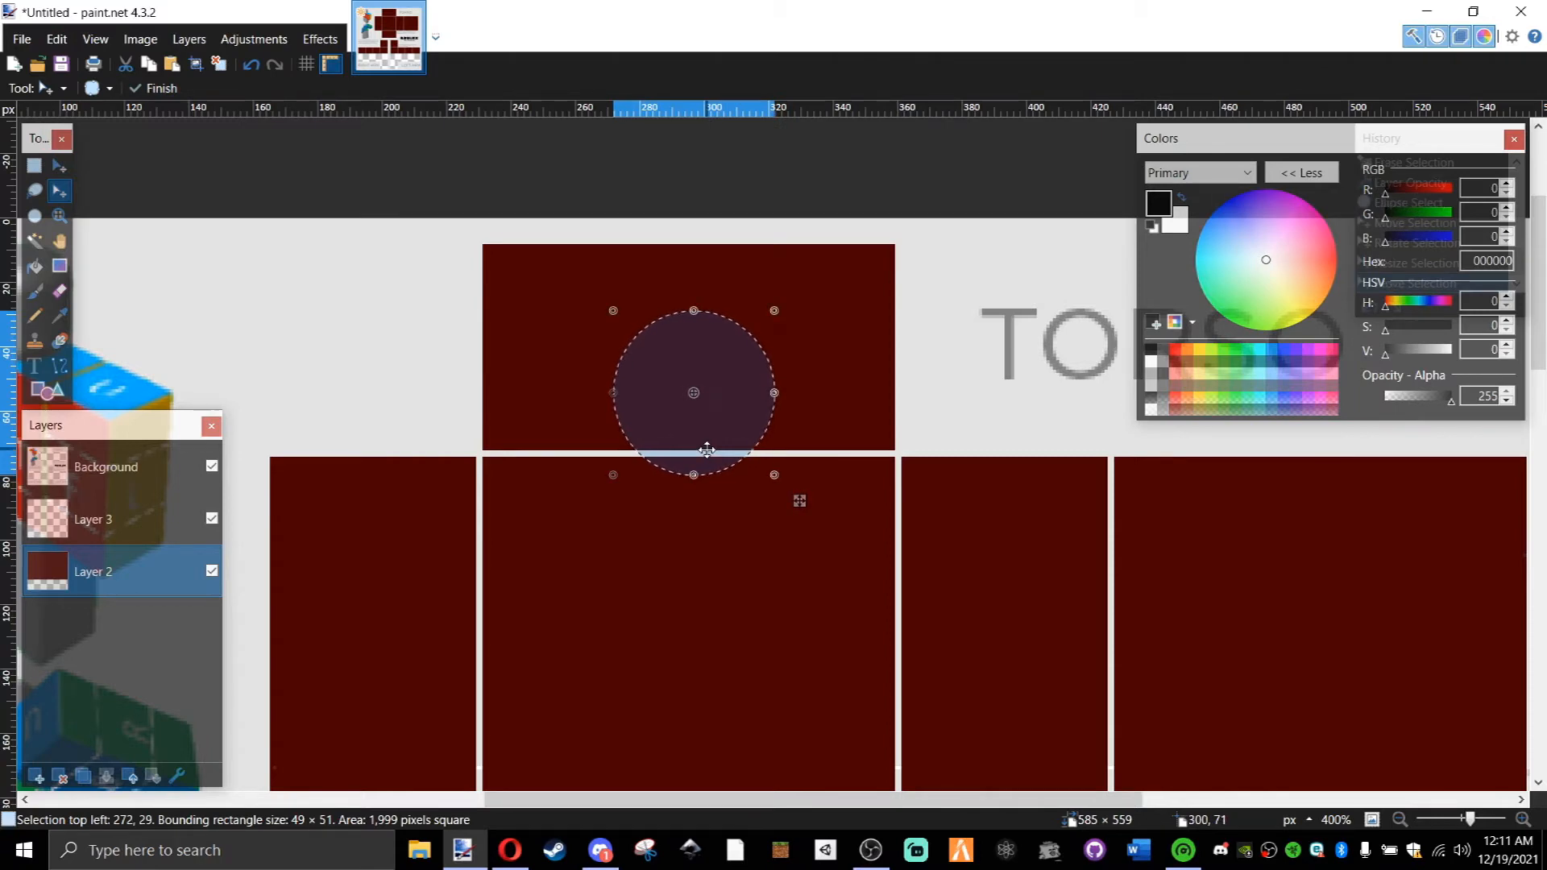
key("Delete")
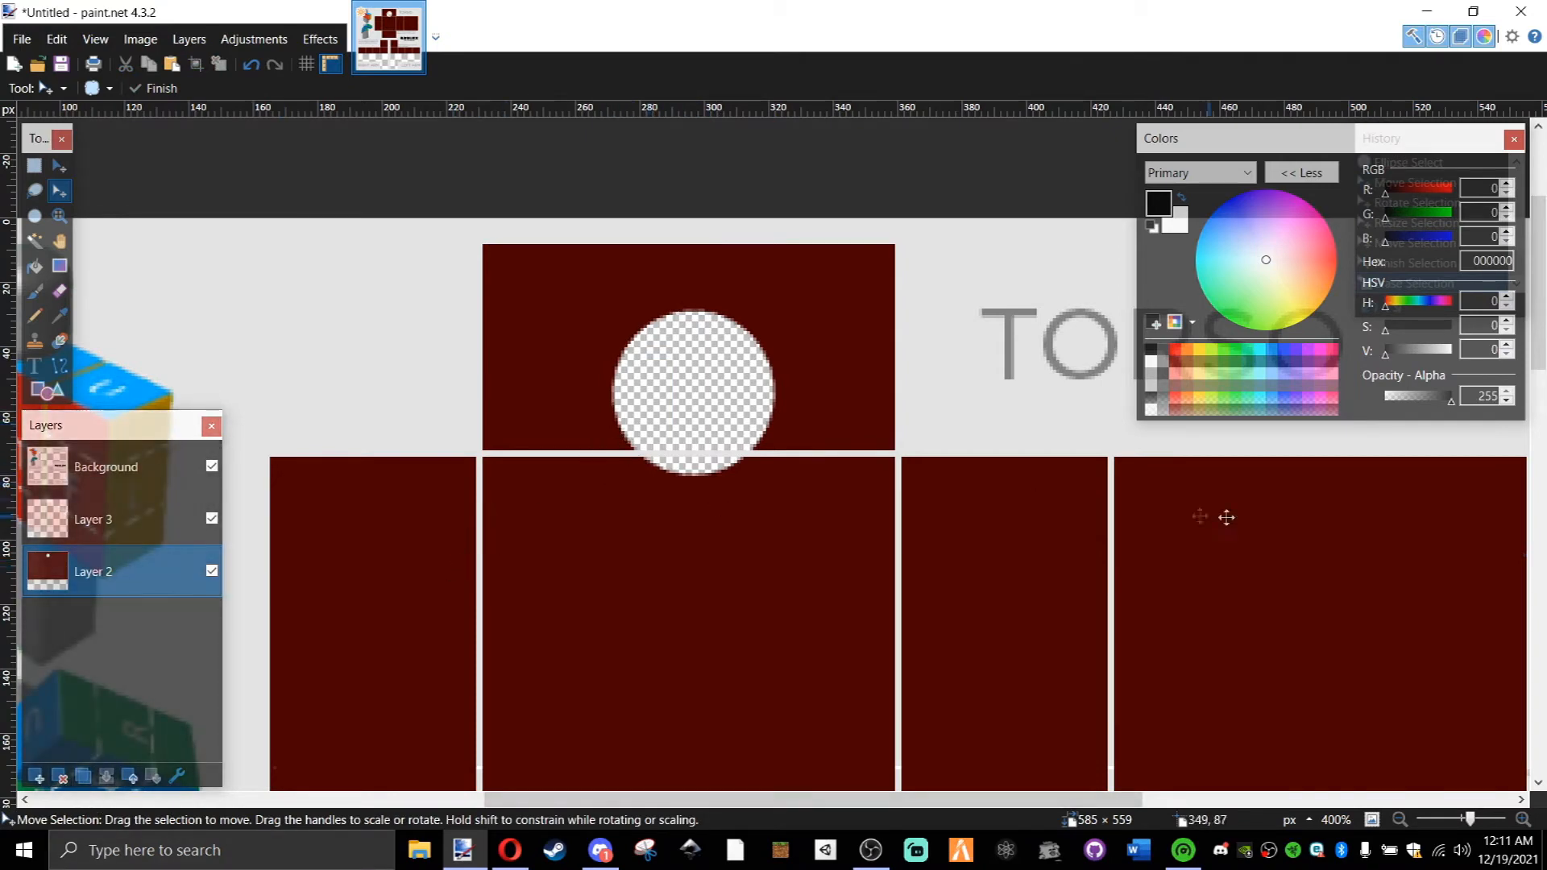
Select the transparent neck hole with the Magic Wand, add a layer above Layer 2, and fill the selected area with black.
left_click(35, 240)
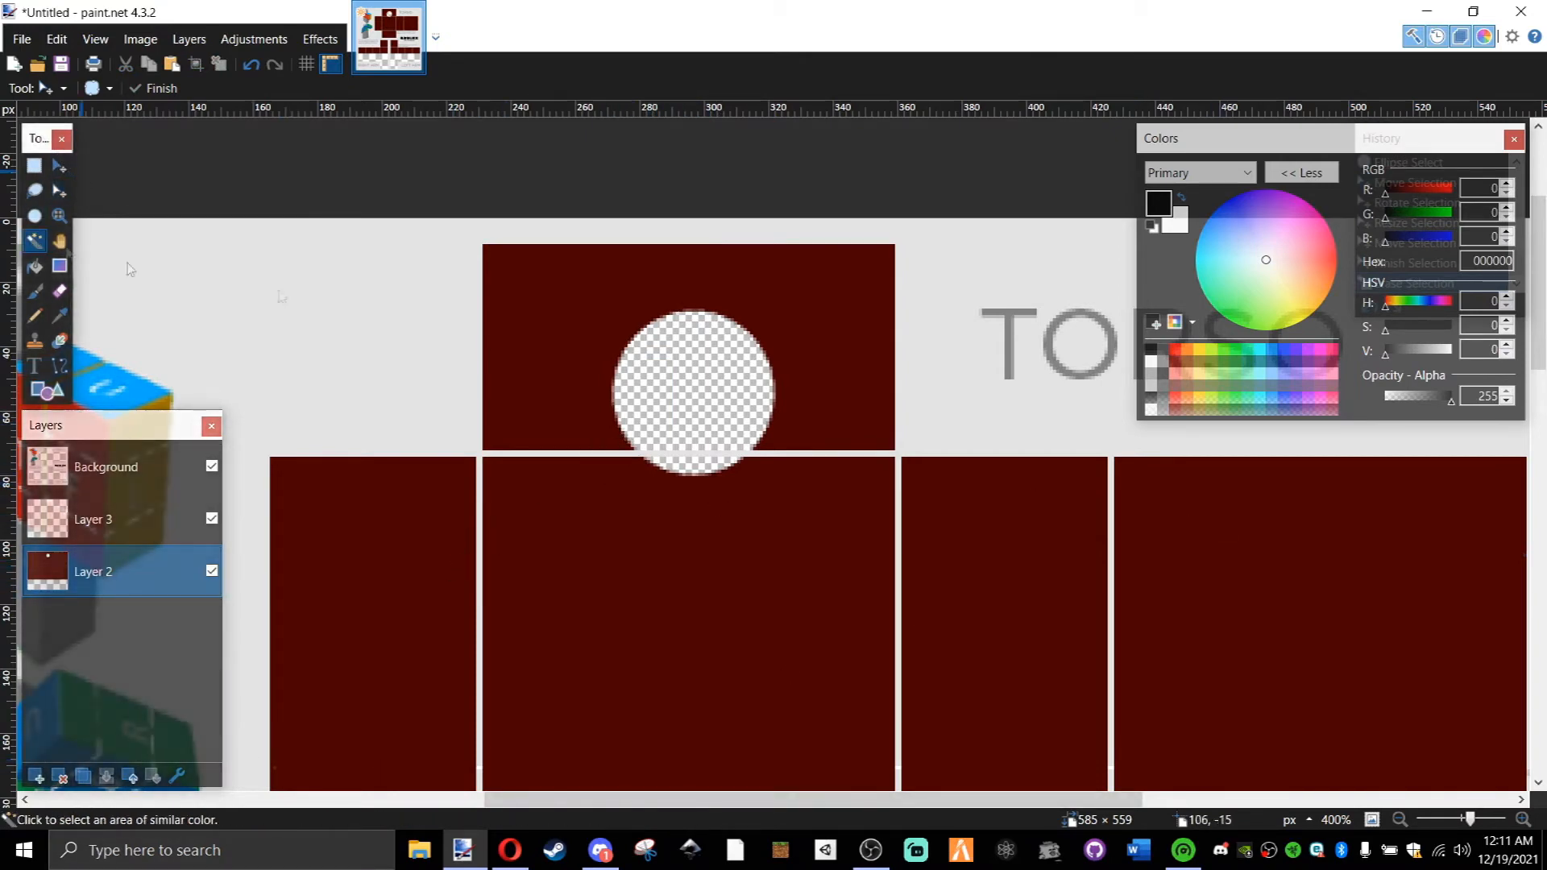
left_click(729, 407)
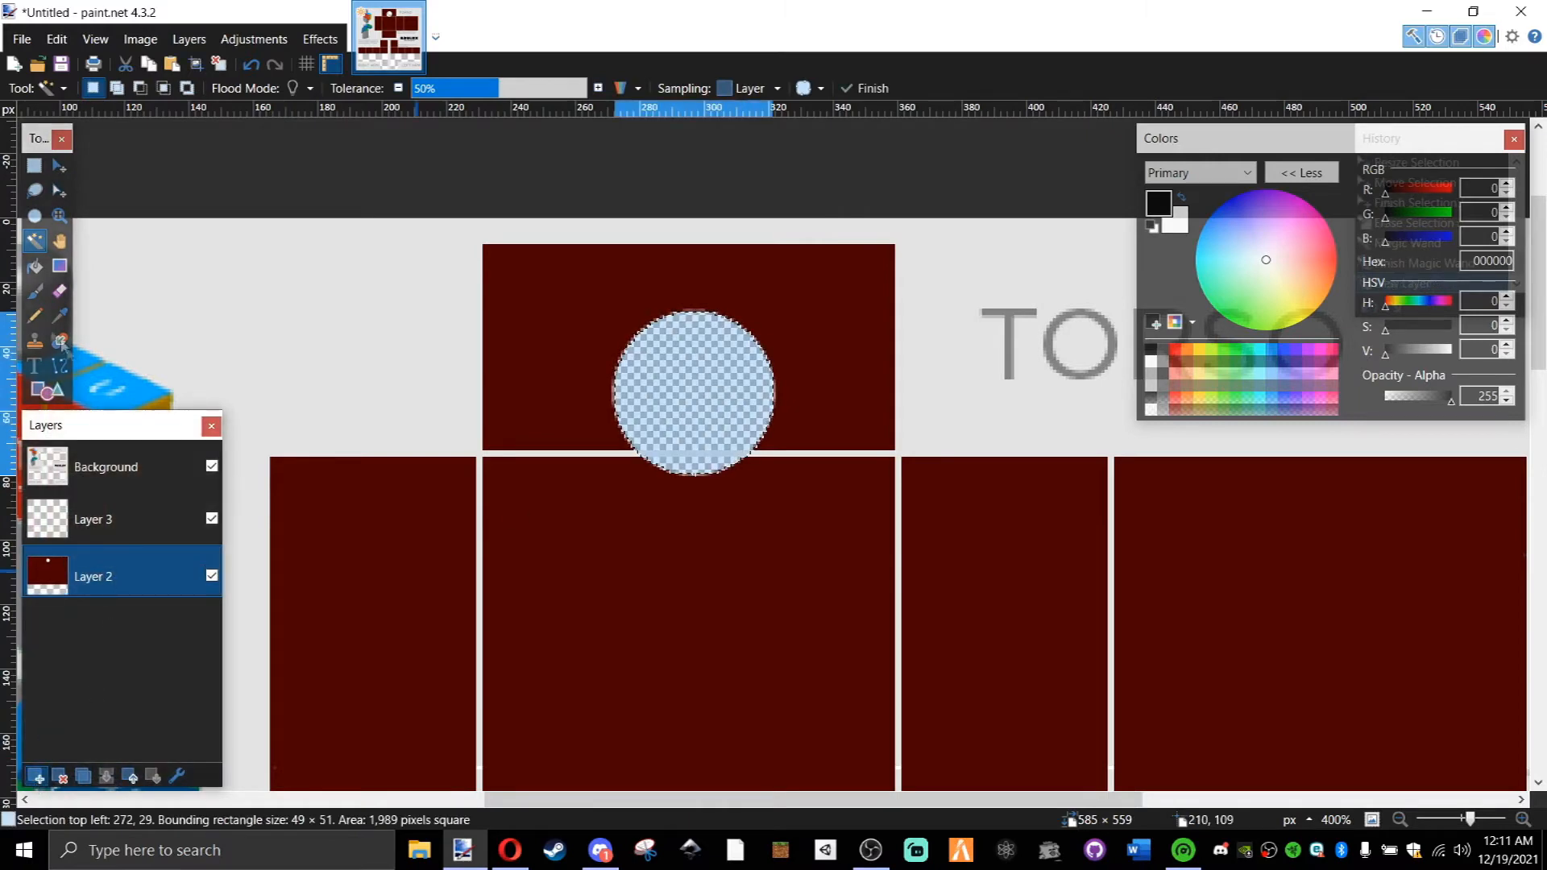
key("ctrl+shift+n")
key("f")
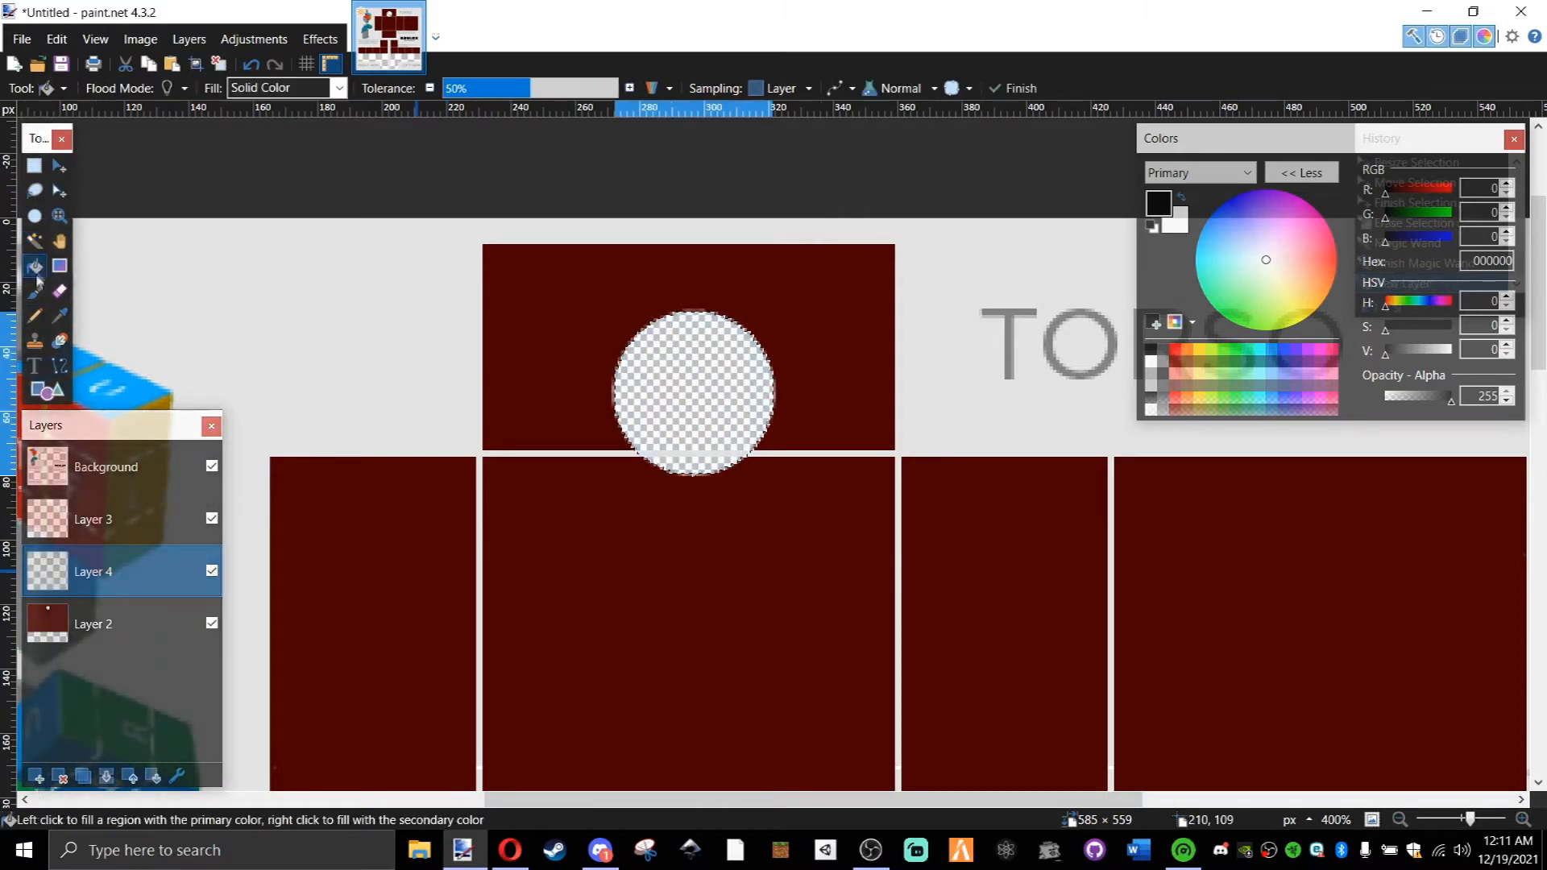
left_click(651, 351)
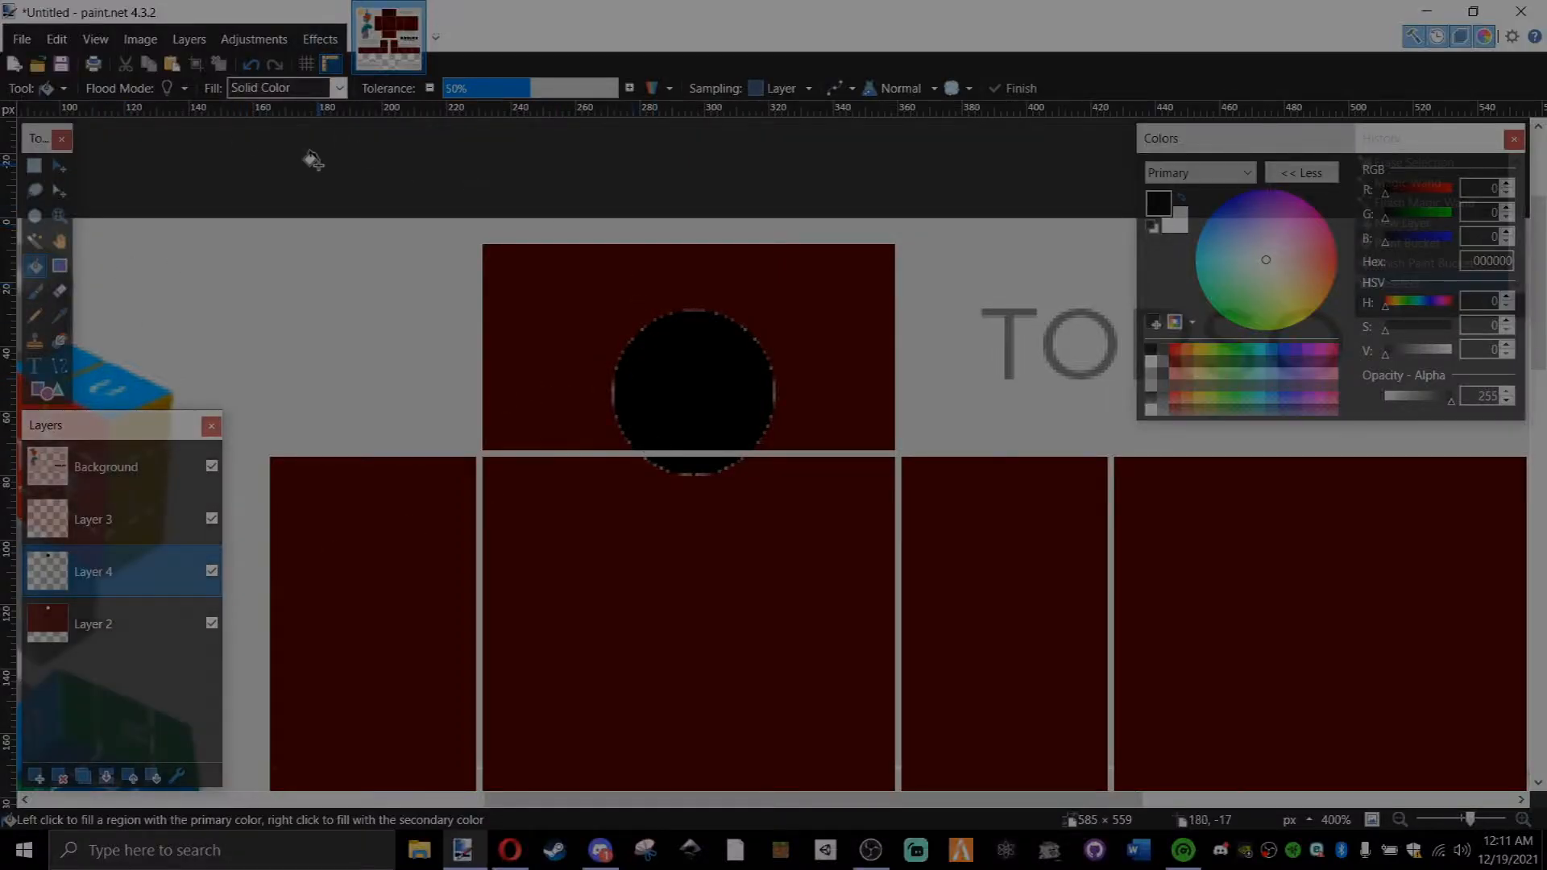
Apply a Gaussian Blur with a radius of 10 to the black neck circle on Layer 4.
left_click(333, 42)
left_click(334, 42)
left_click(334, 42)
left_click(333, 42)
left_click(333, 42)
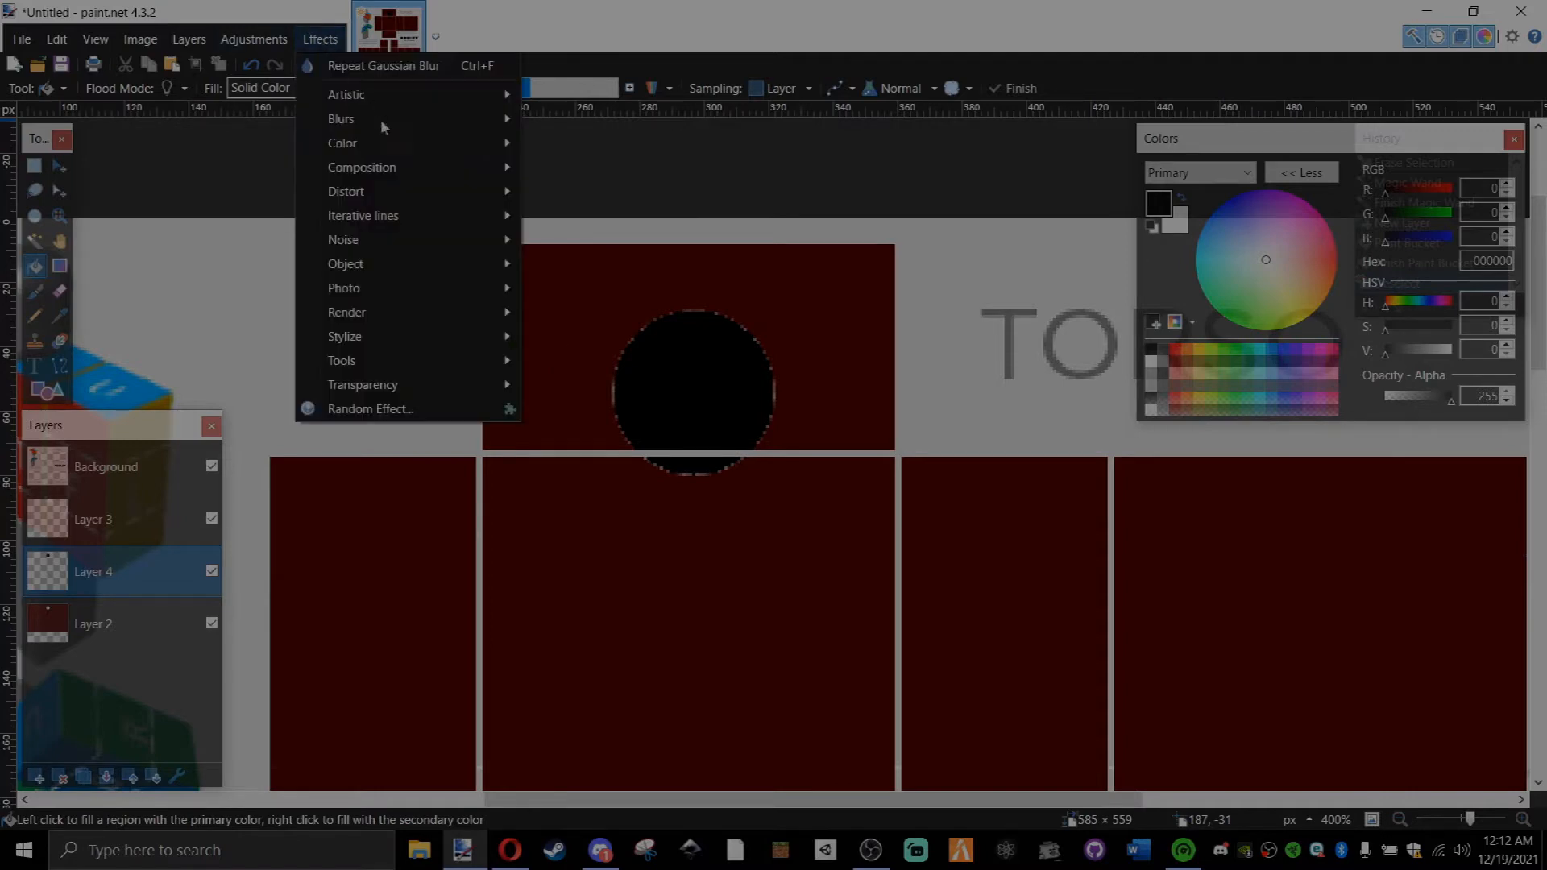
mouse_move(382, 121)
left_click(642, 166)
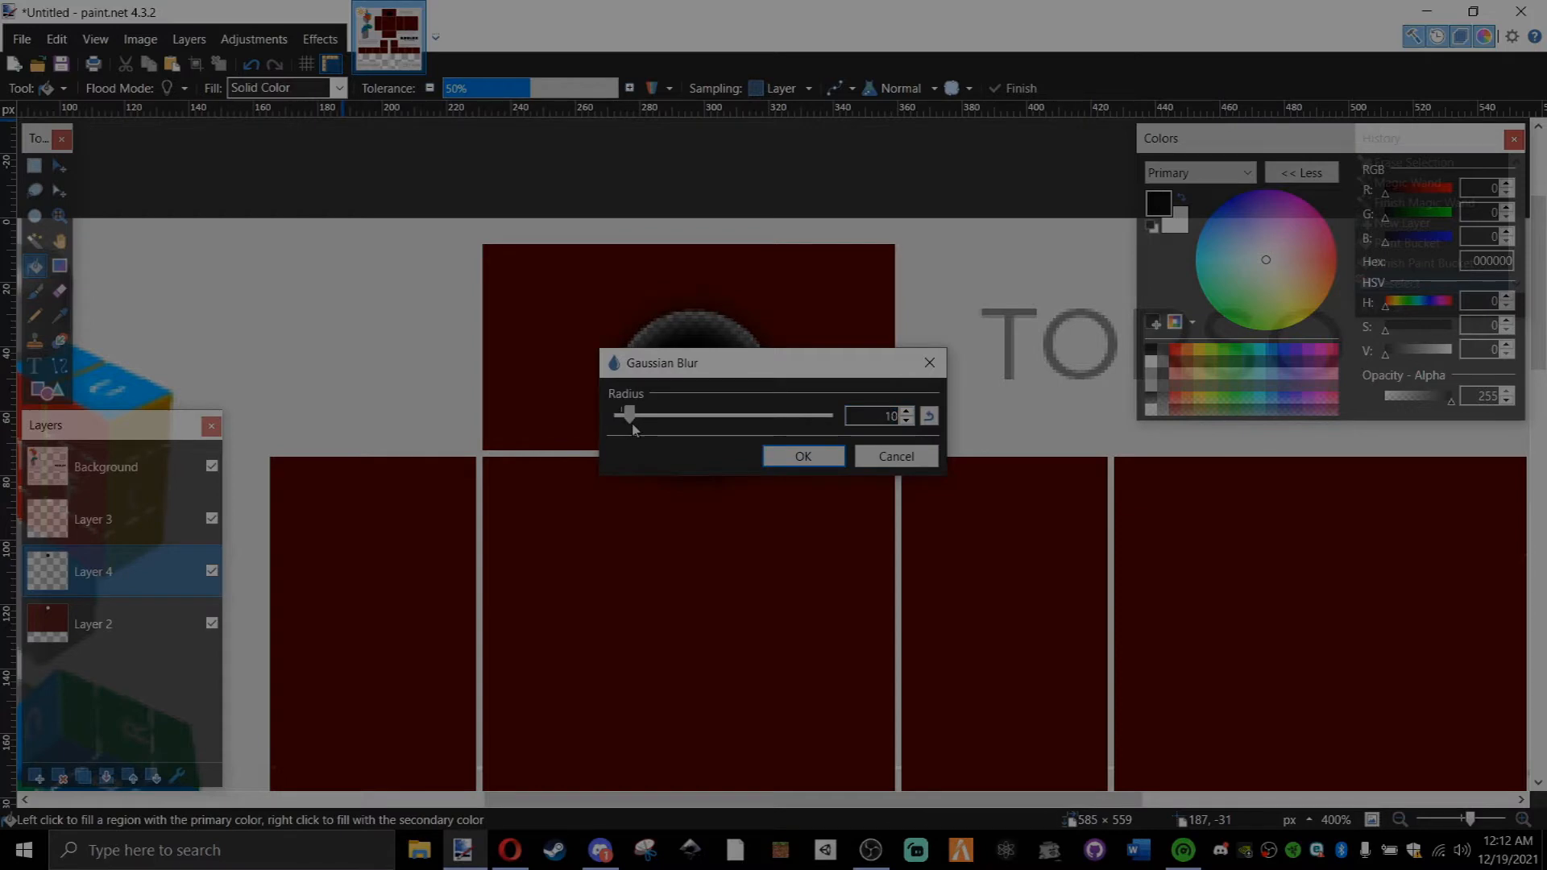
left_click(802, 457)
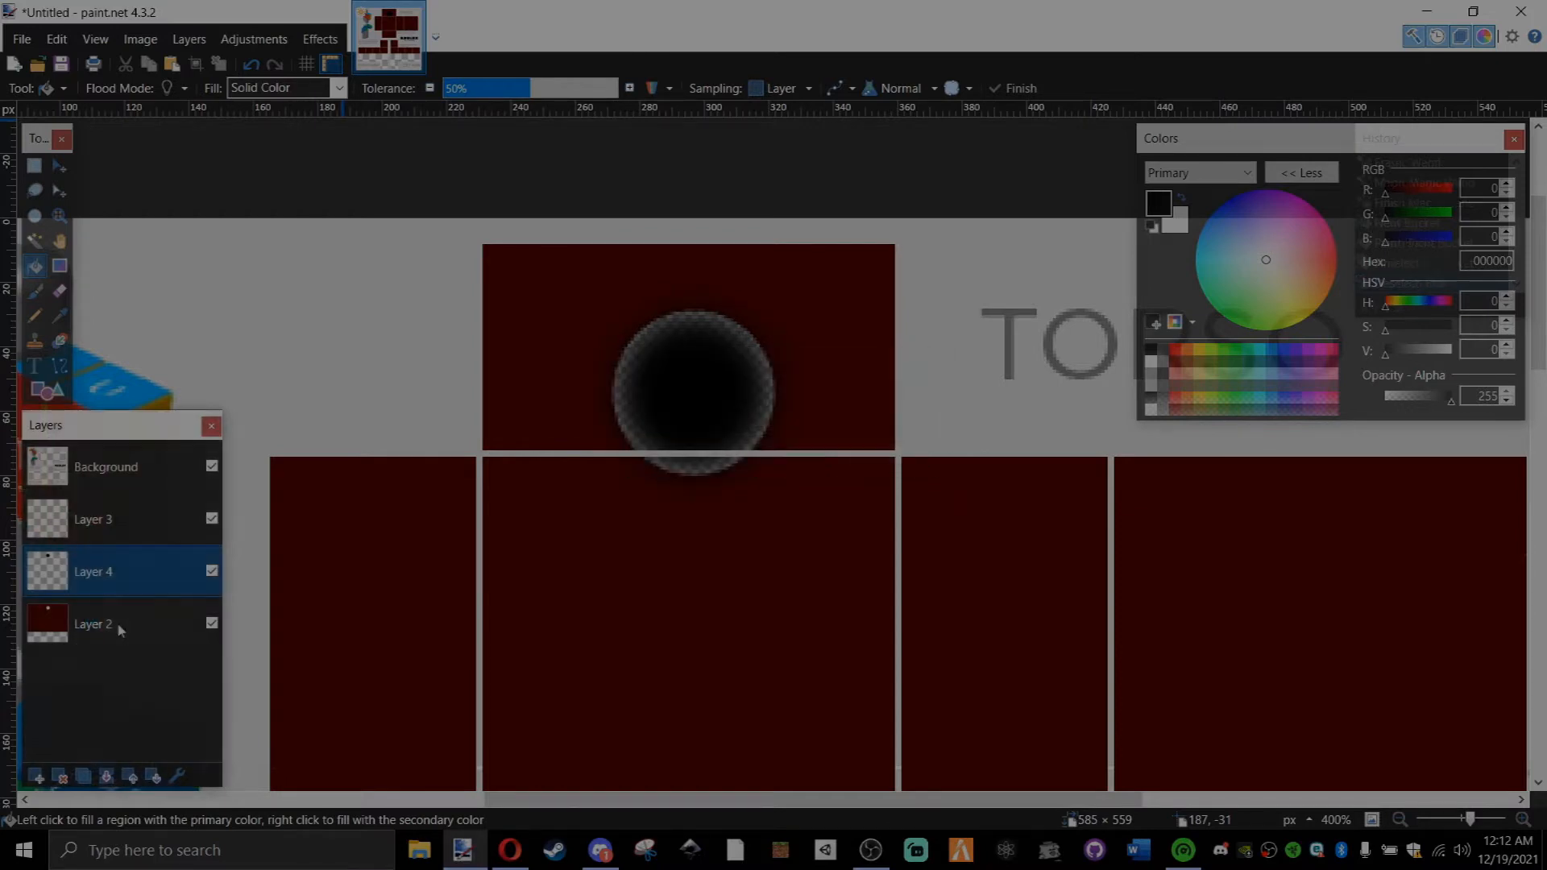
Select the neck hole from Layer 2 and delete the blurred black inside it on Layer 4, keeping only the outer shading.
left_click(95, 626)
key("ctrl+z")
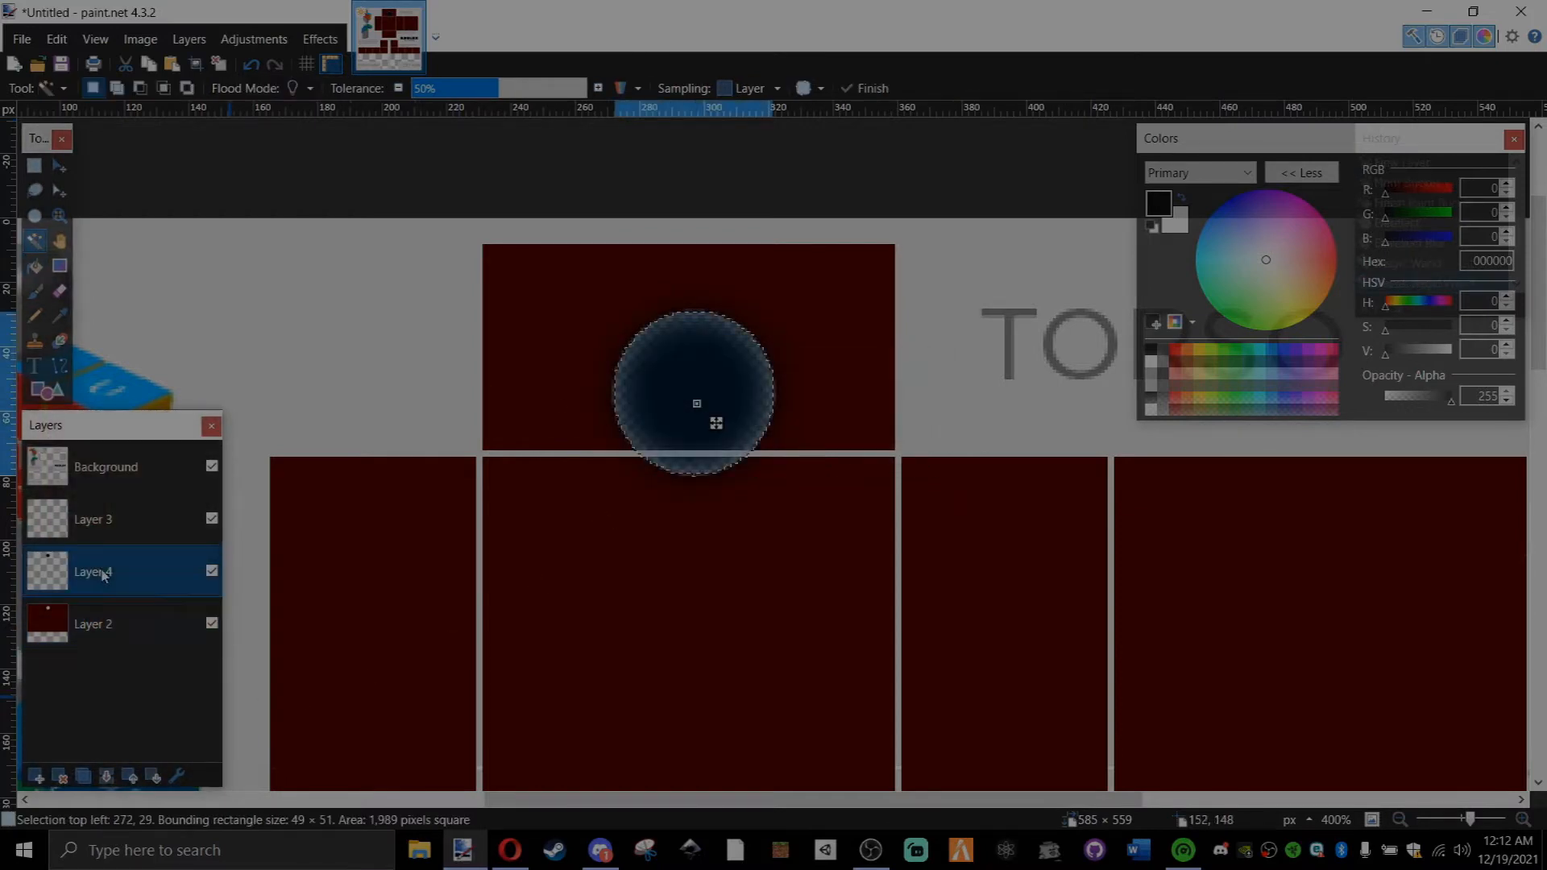
left_click(103, 574)
key("Delete")
Lower the opacity of the neckline shading layer, Layer 4.
double_click(103, 574)
left_click_drag(836, 477, 722, 477)
left_click(775, 519)
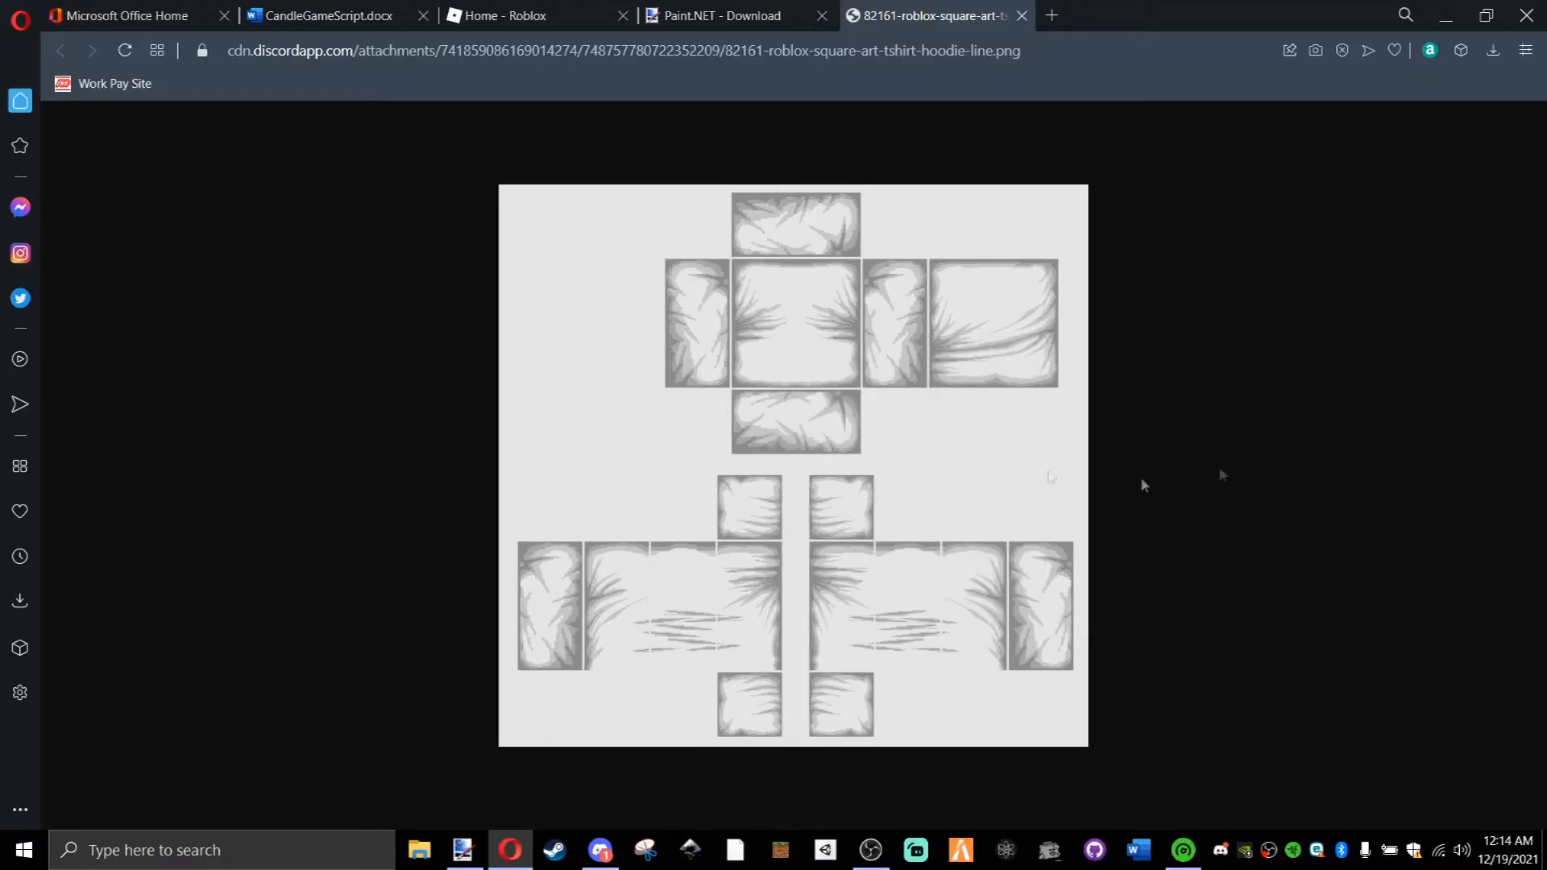
Copy the hoodie fold shading image from the browser, switch to paint.net and paste it onto Layer 5.
right_click(822, 355)
left_click(1007, 429)
left_click(463, 850)
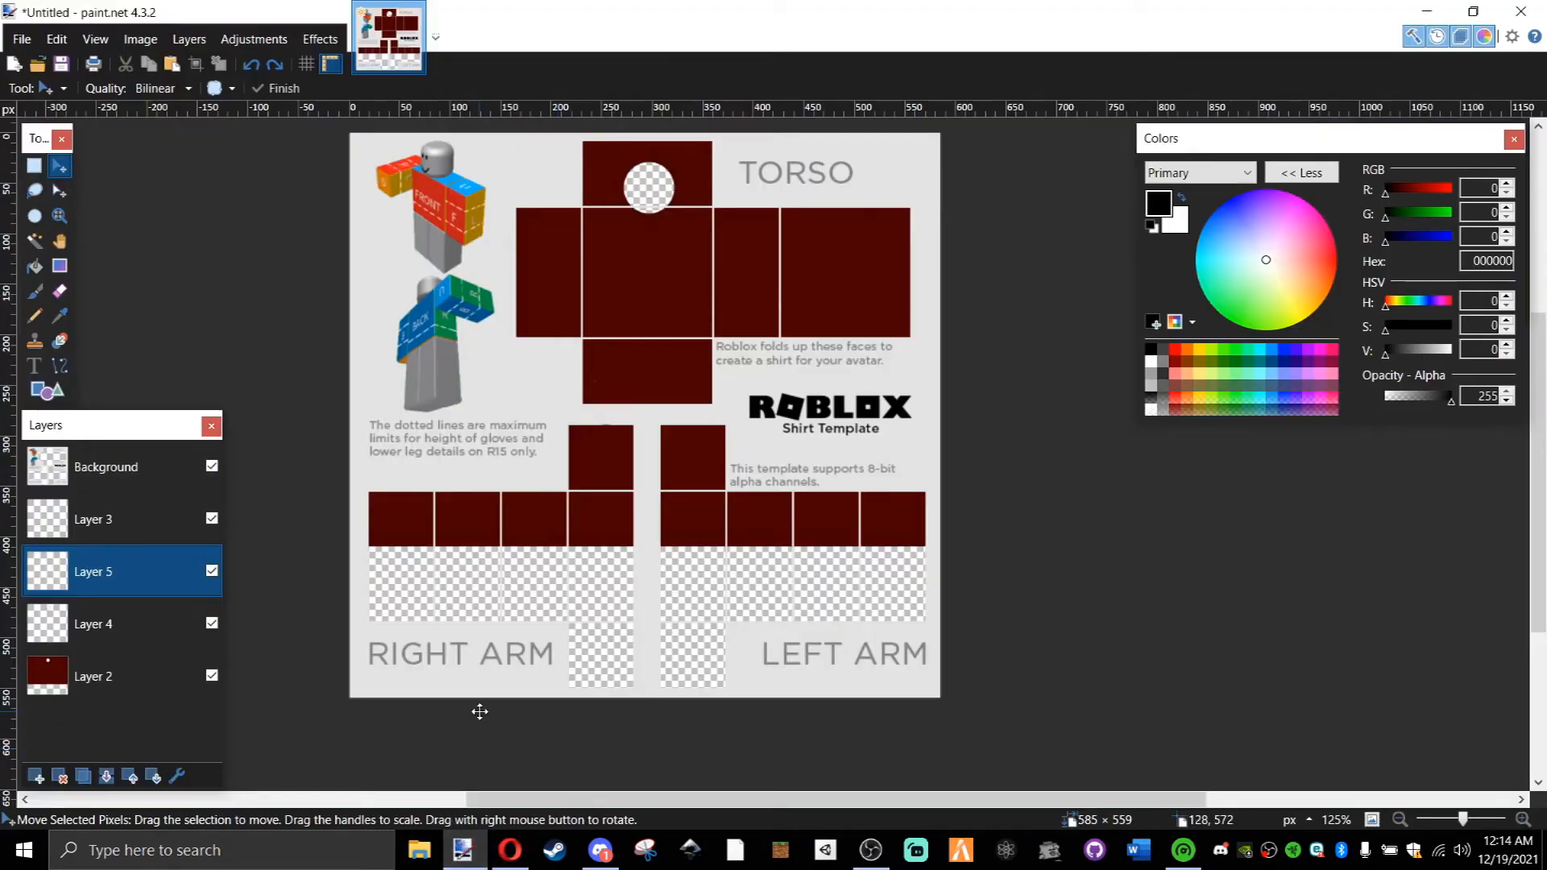
key("ctrl+v")
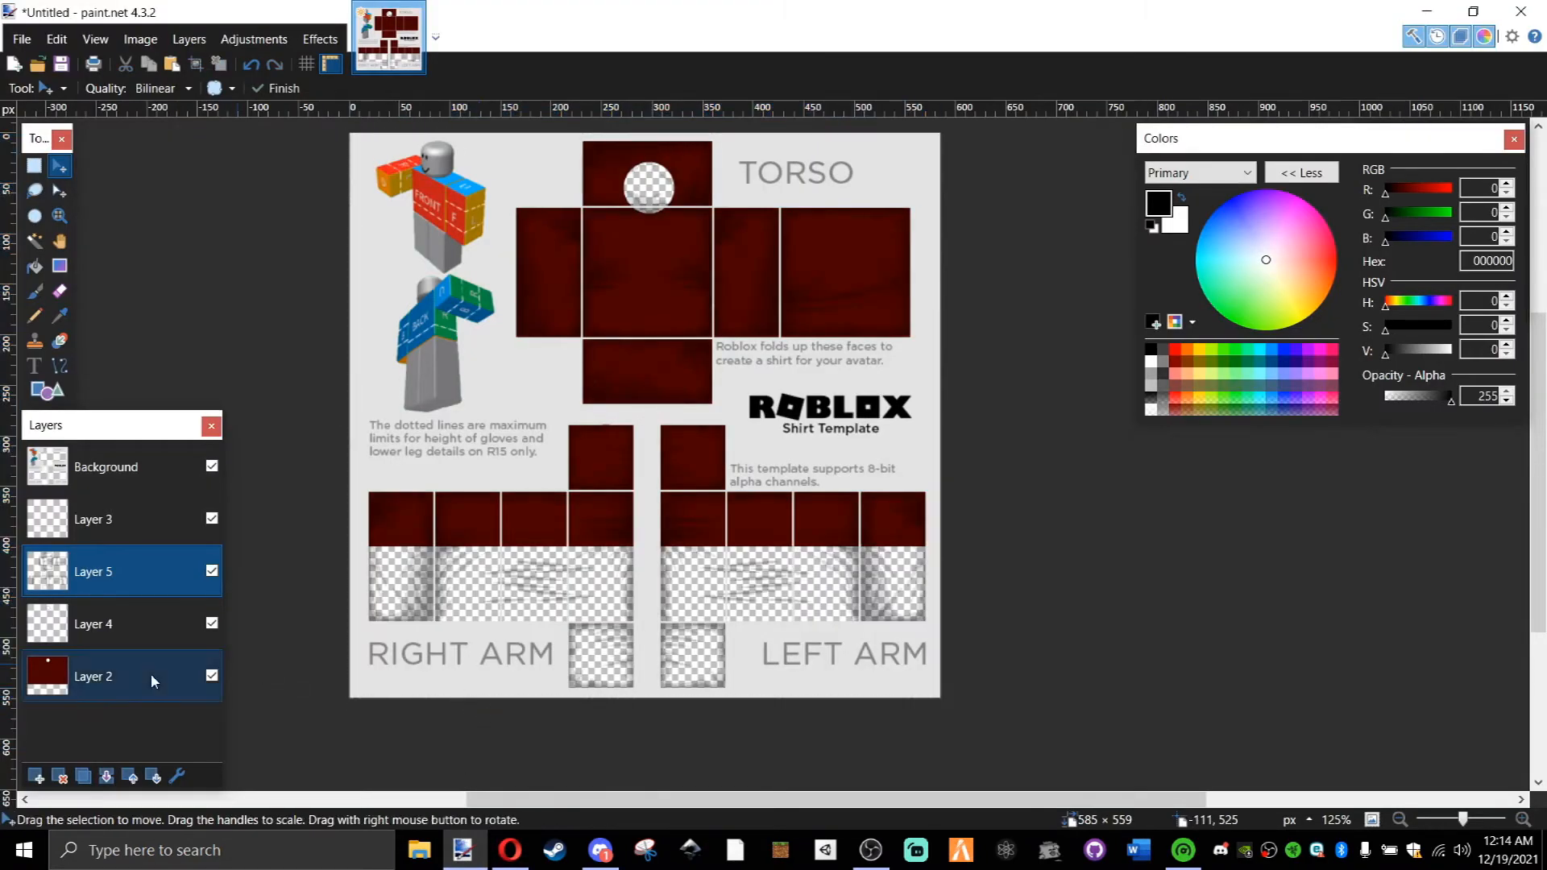
Select the transparent area below the red sleeves on Layer 2, delete the fold shading inside it on Layer 5, and deselect.
left_click(151, 676)
left_click(35, 241)
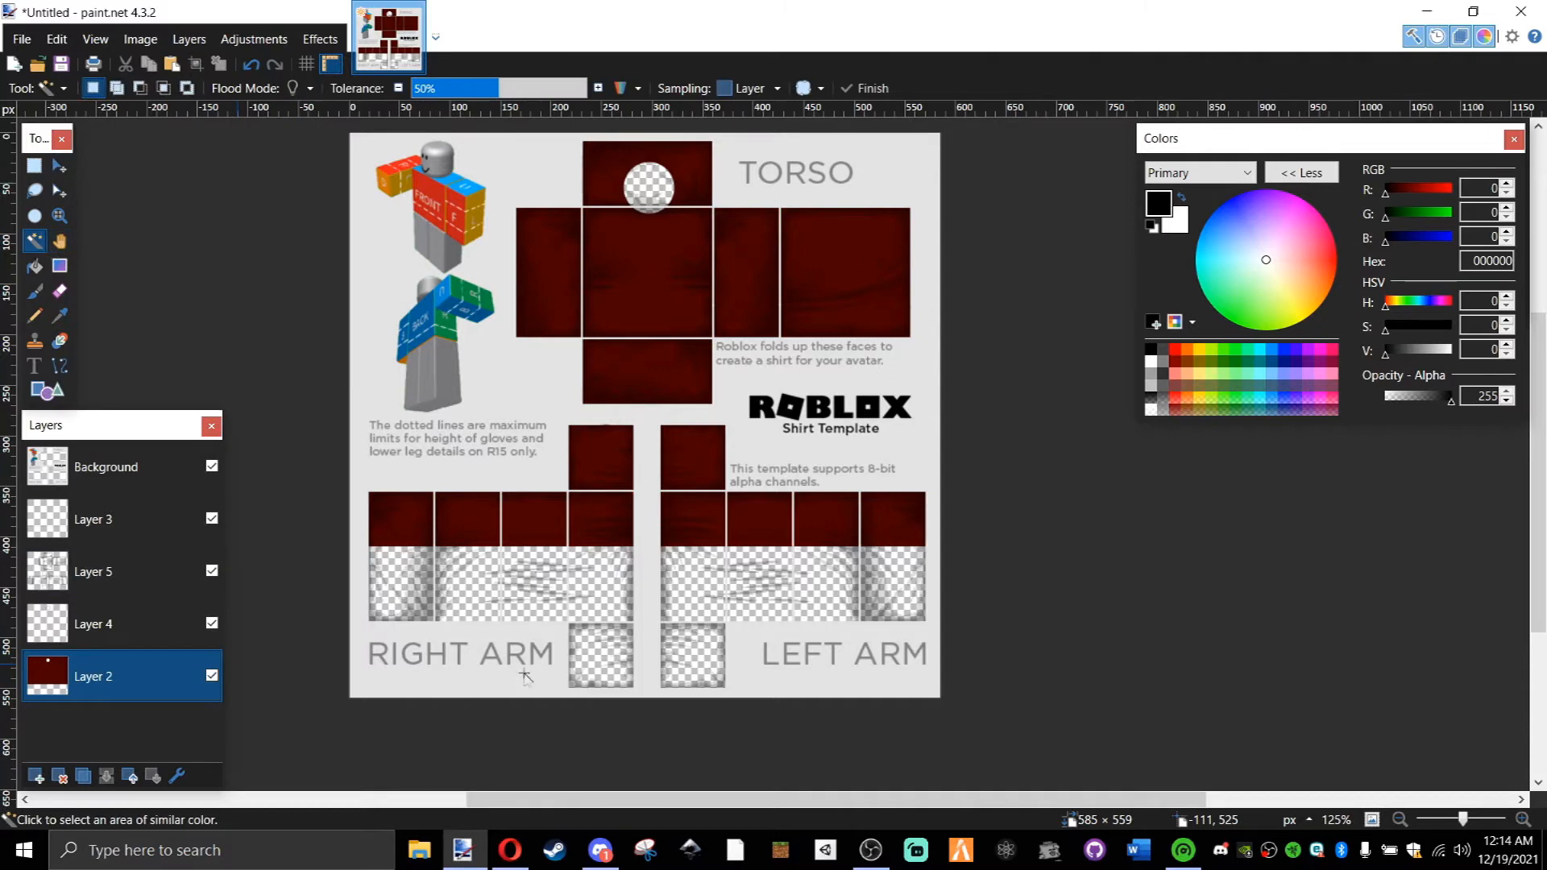
left_click(524, 672)
left_click(91, 572)
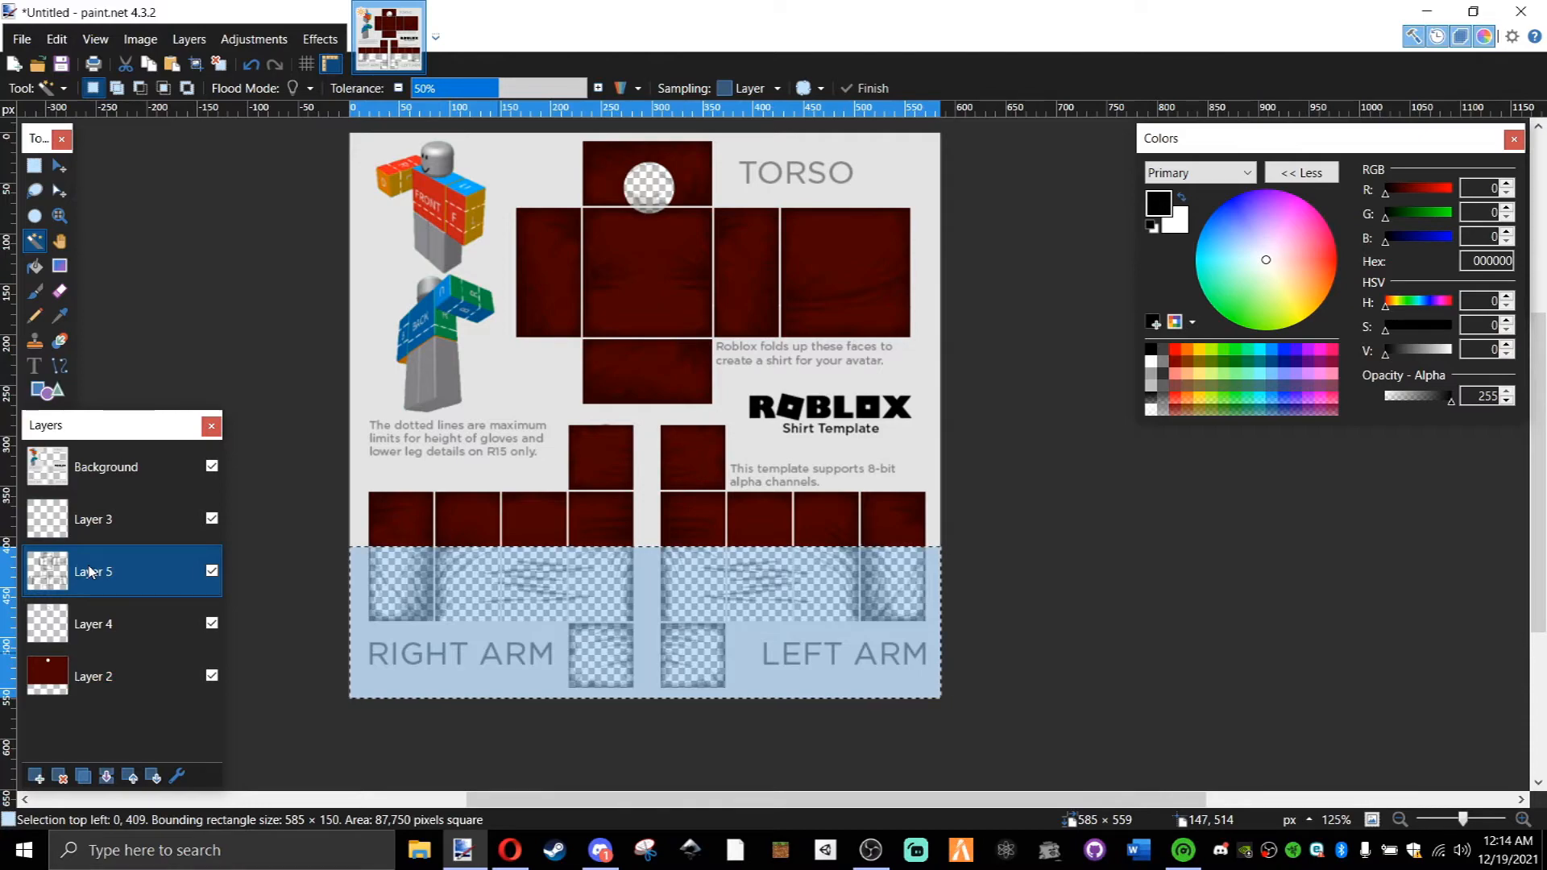
key("ctrl+d")
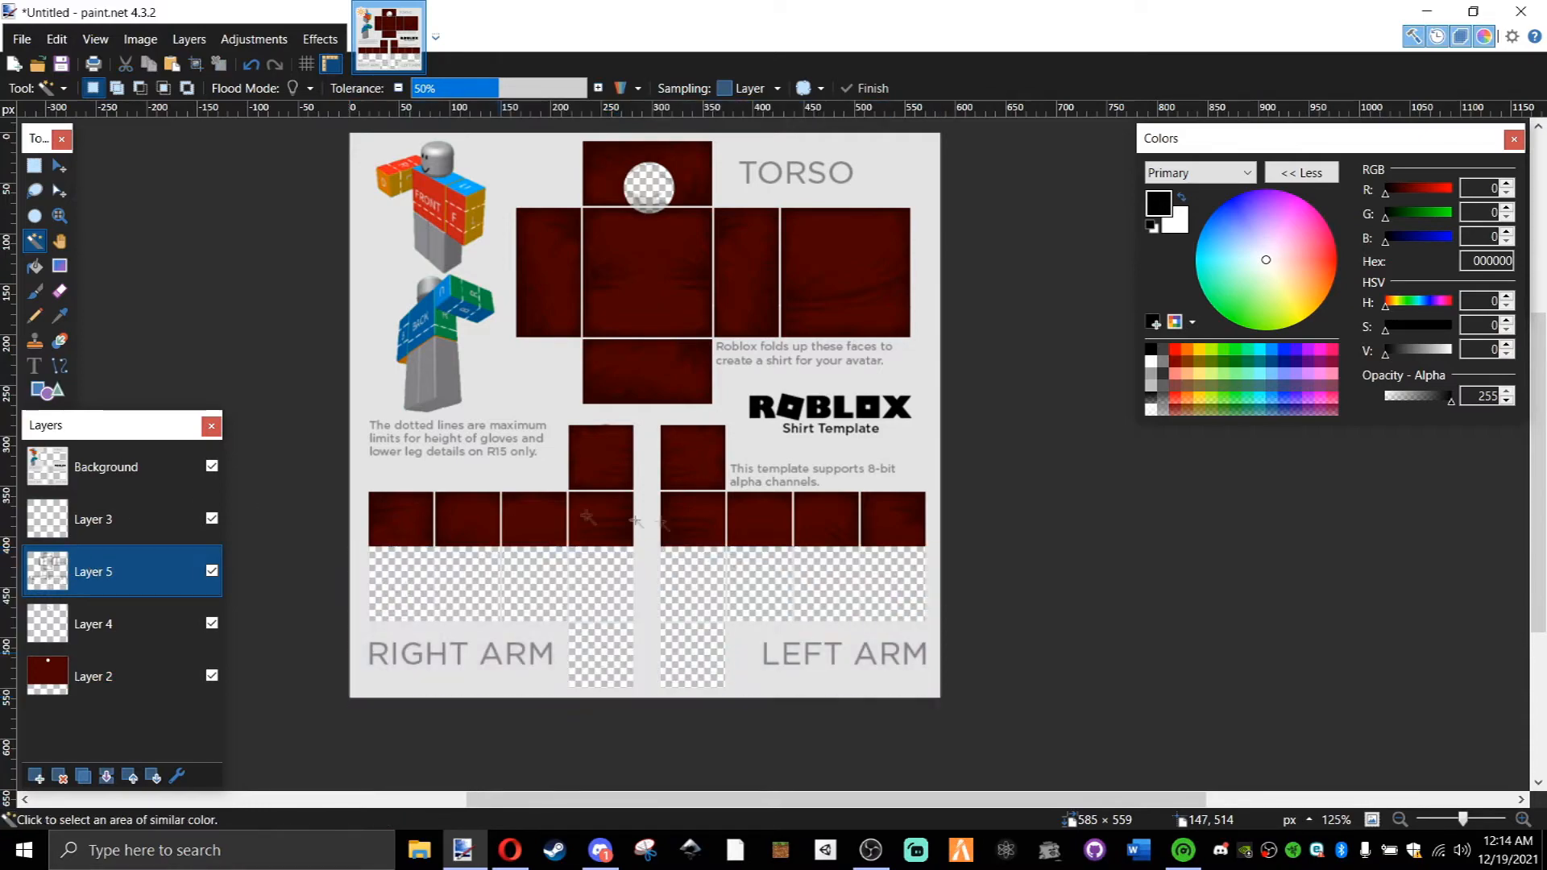
Set the opacity of the fold shading layer, Layer 5, to 53.
scroll(510, 508, "up", 3)
scroll(424, 522, "left", 4)
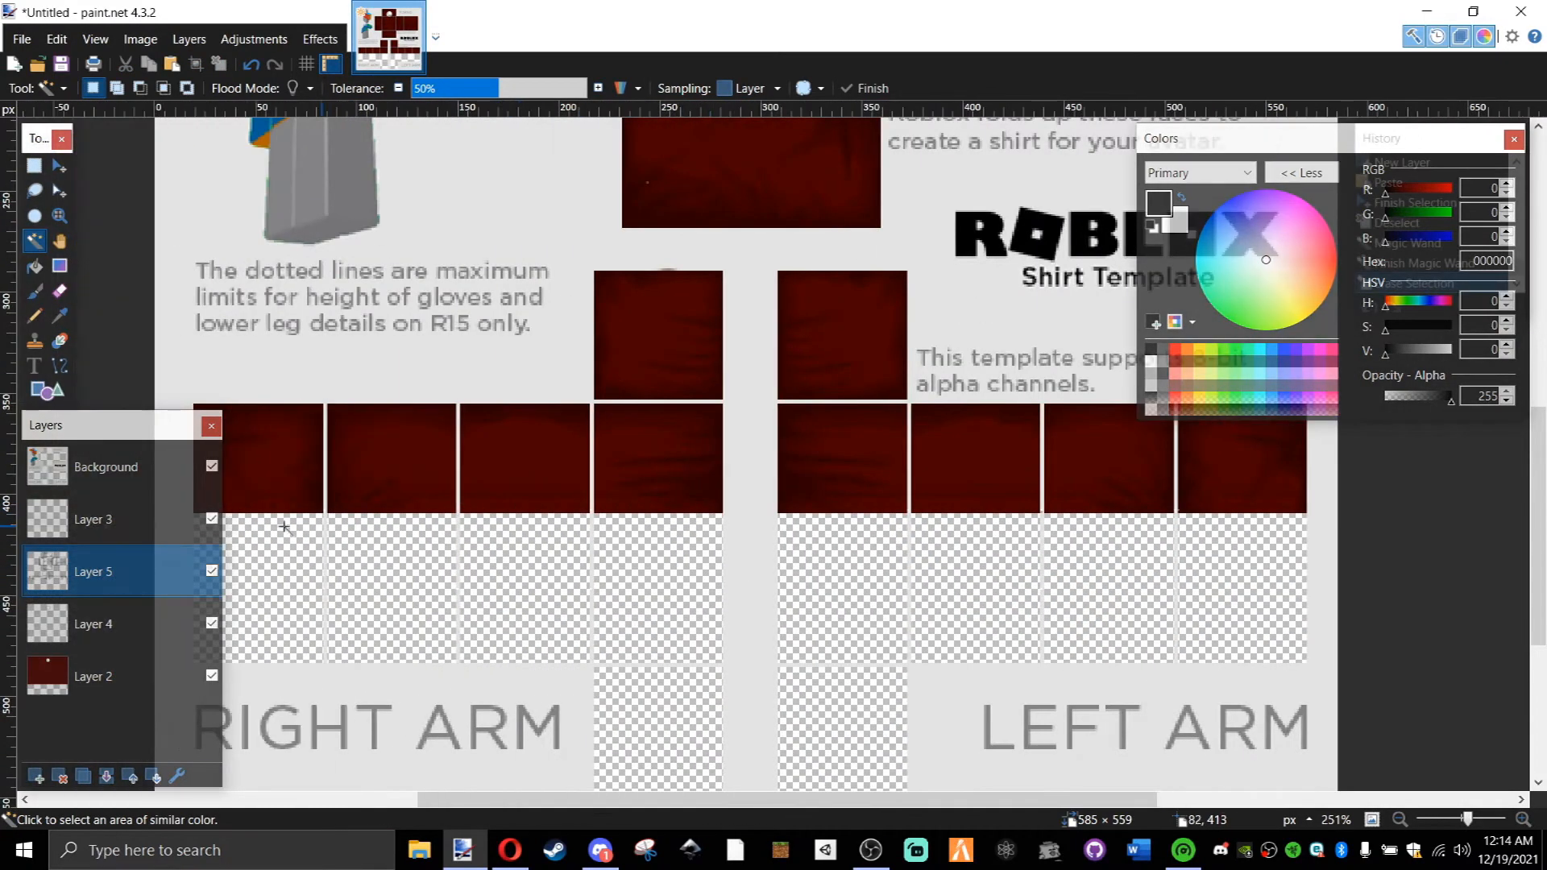
key("F4")
left_click_drag(829, 477, 656, 513)
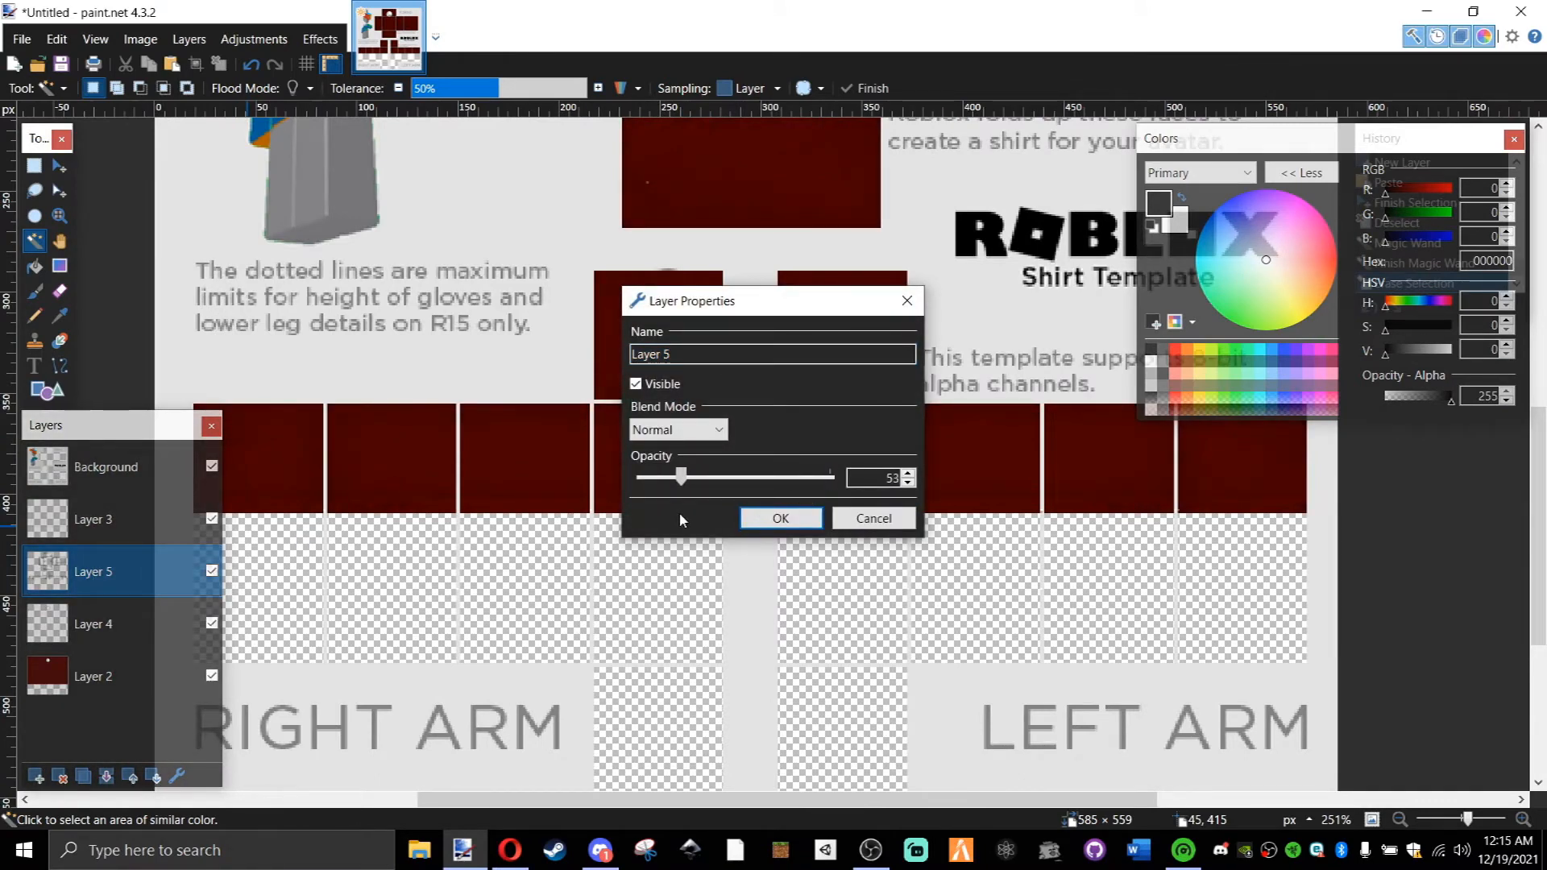
left_click(790, 523)
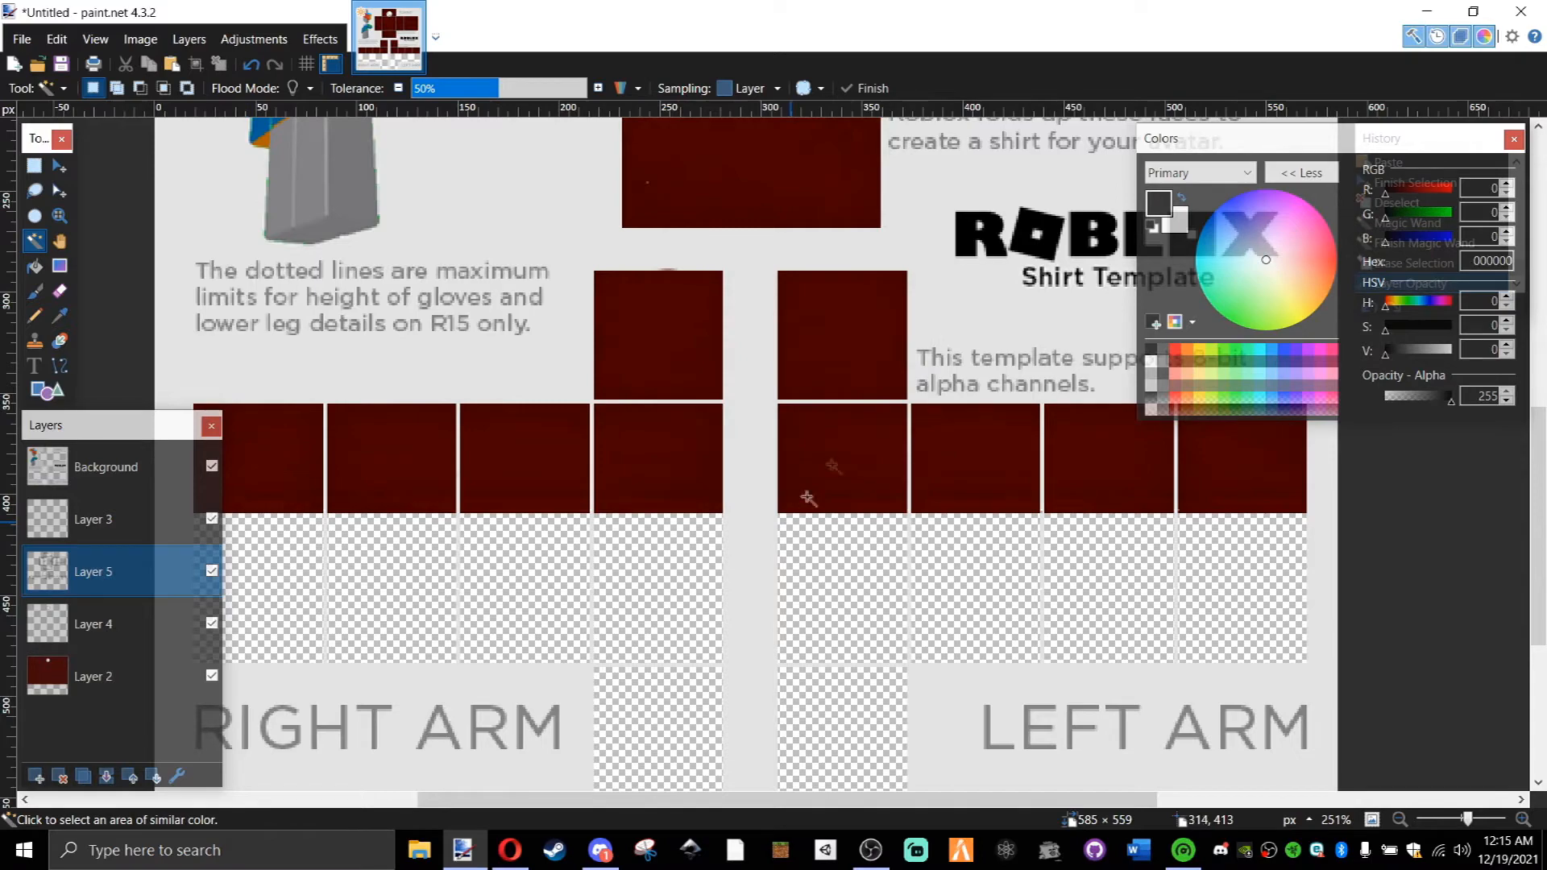
Fine-tune the opacity of Layer 5 and check the fold shading on the torso and sleeve panels.
scroll(181, 721, "up", 6)
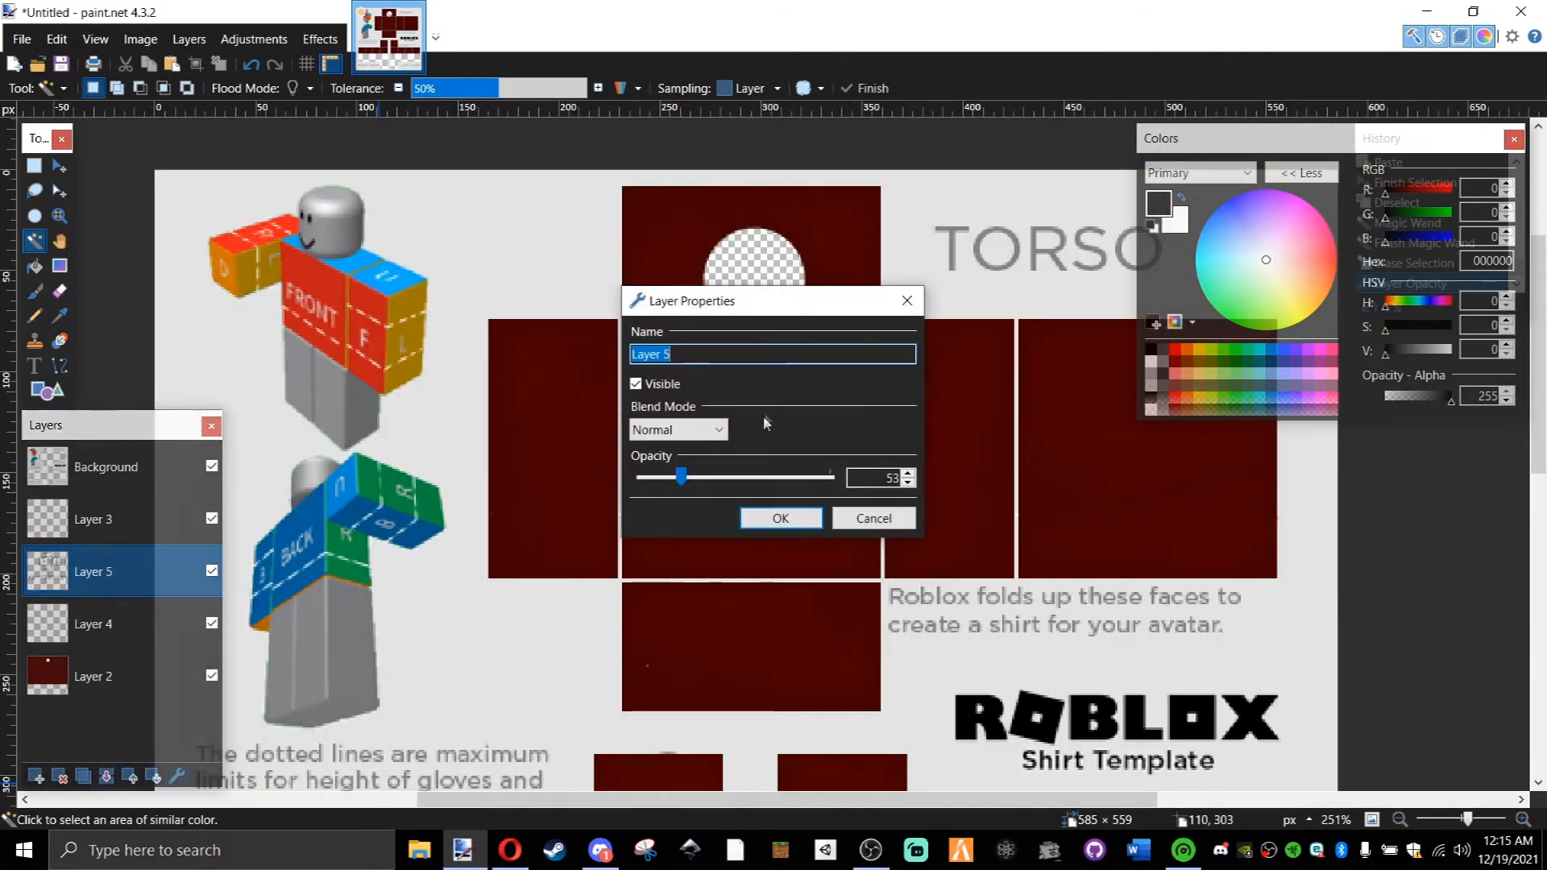
left_click_drag(681, 476, 676, 486)
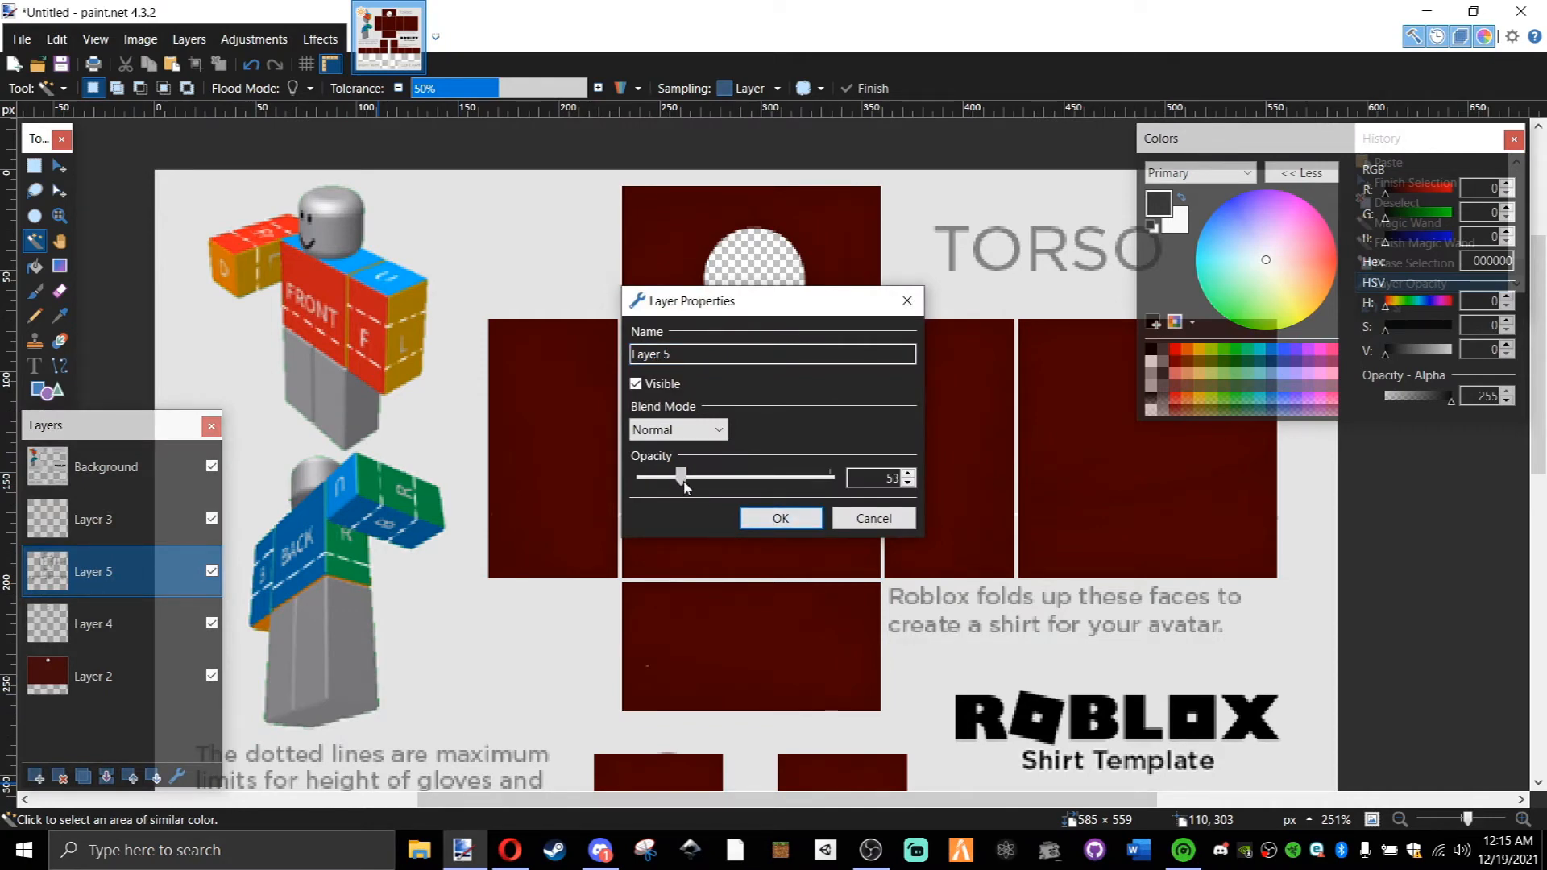
left_click(791, 521)
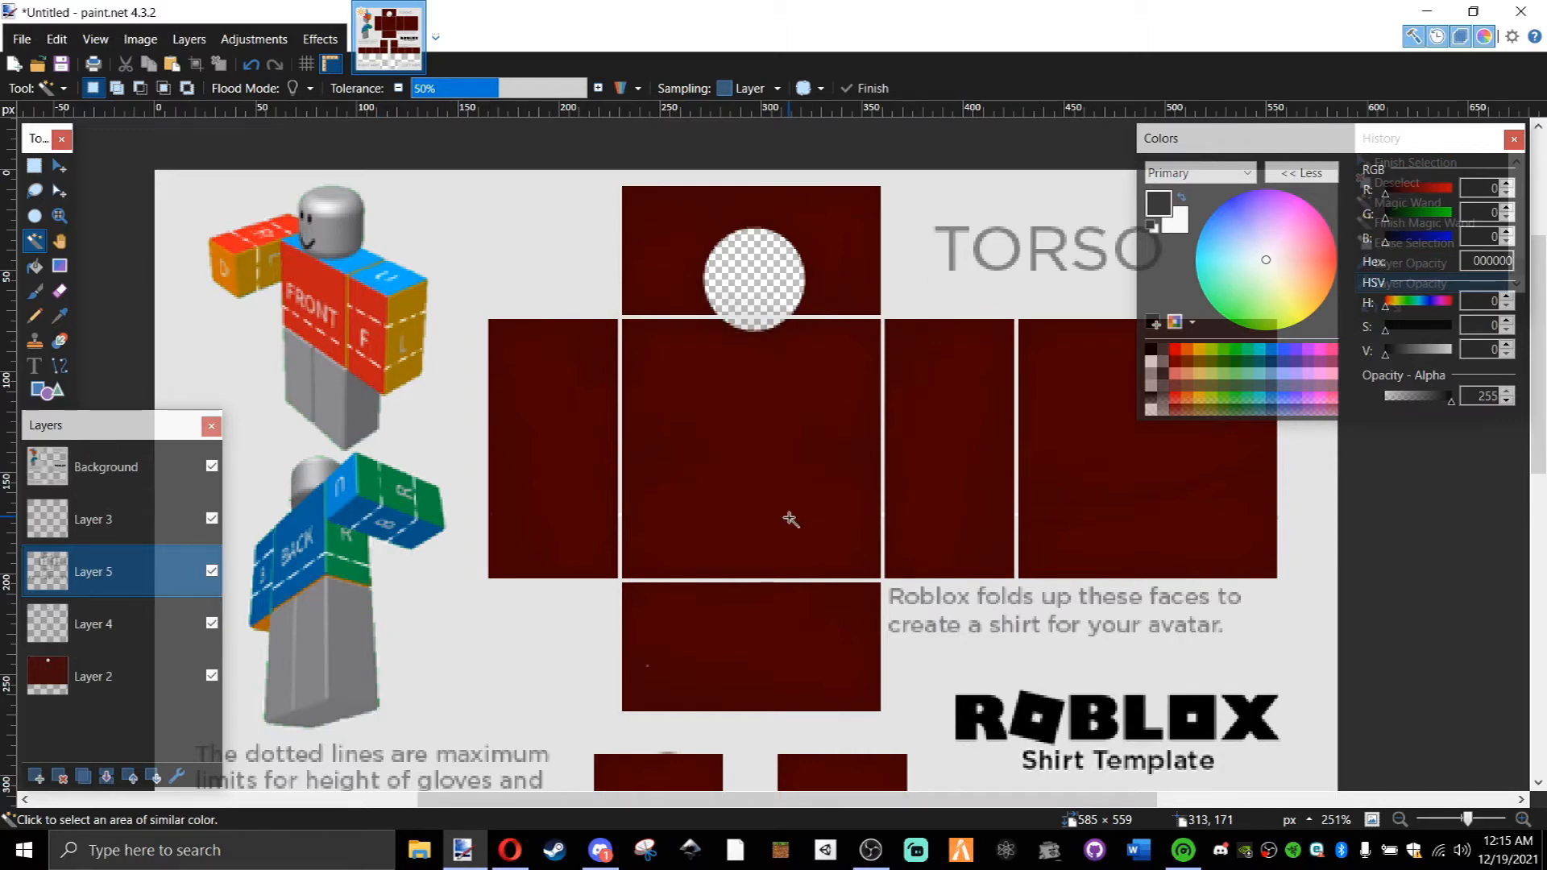
scroll(863, 445, "down", 5)
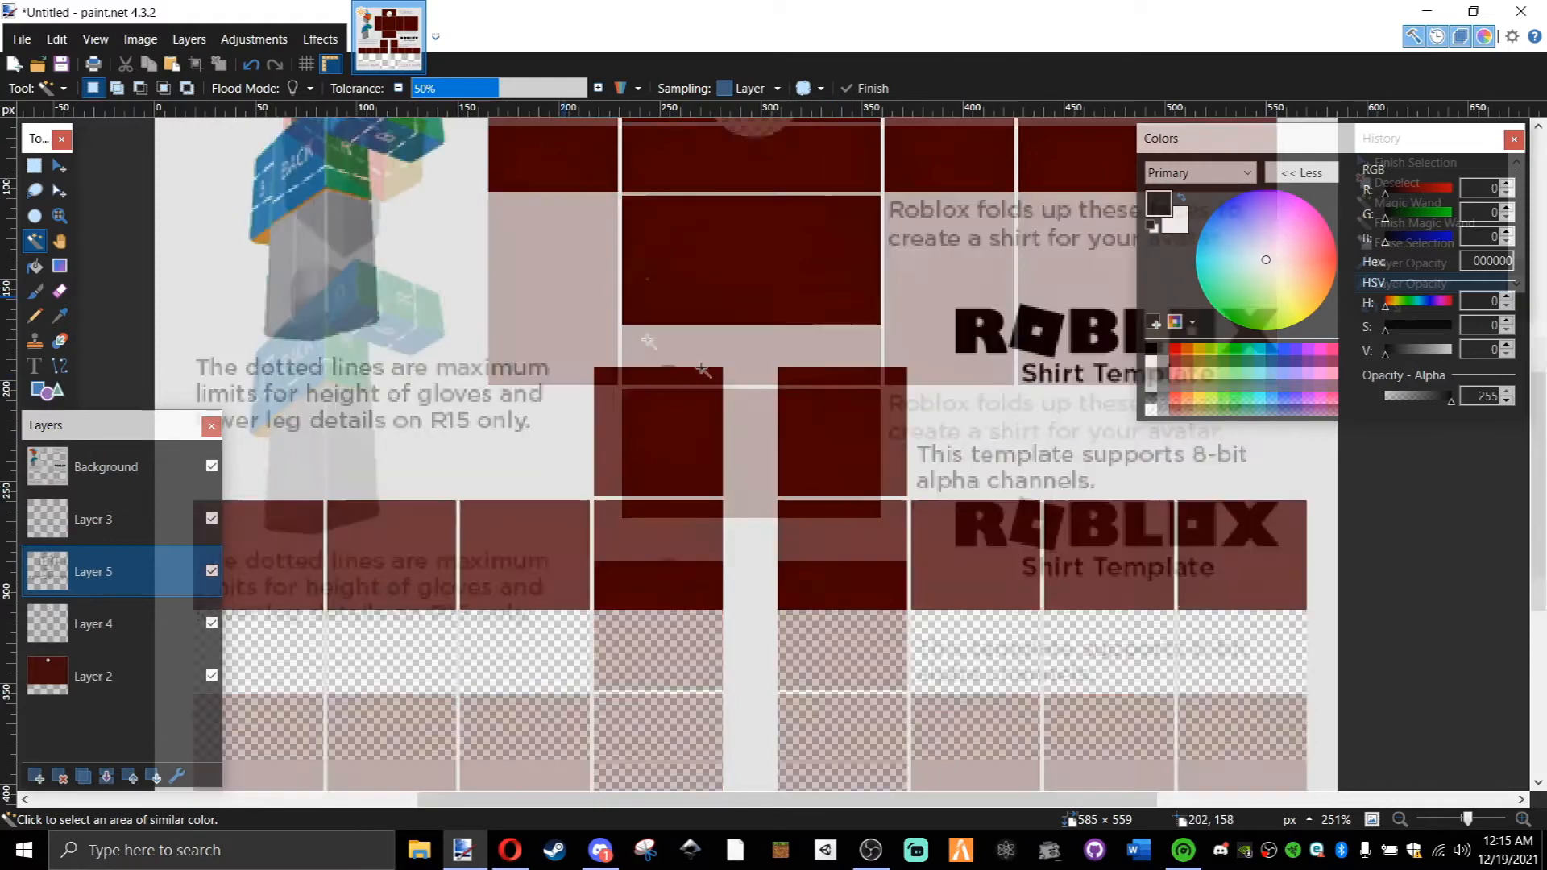
scroll(720, 407, "up", 6)
scroll(720, 407, "down", 6)
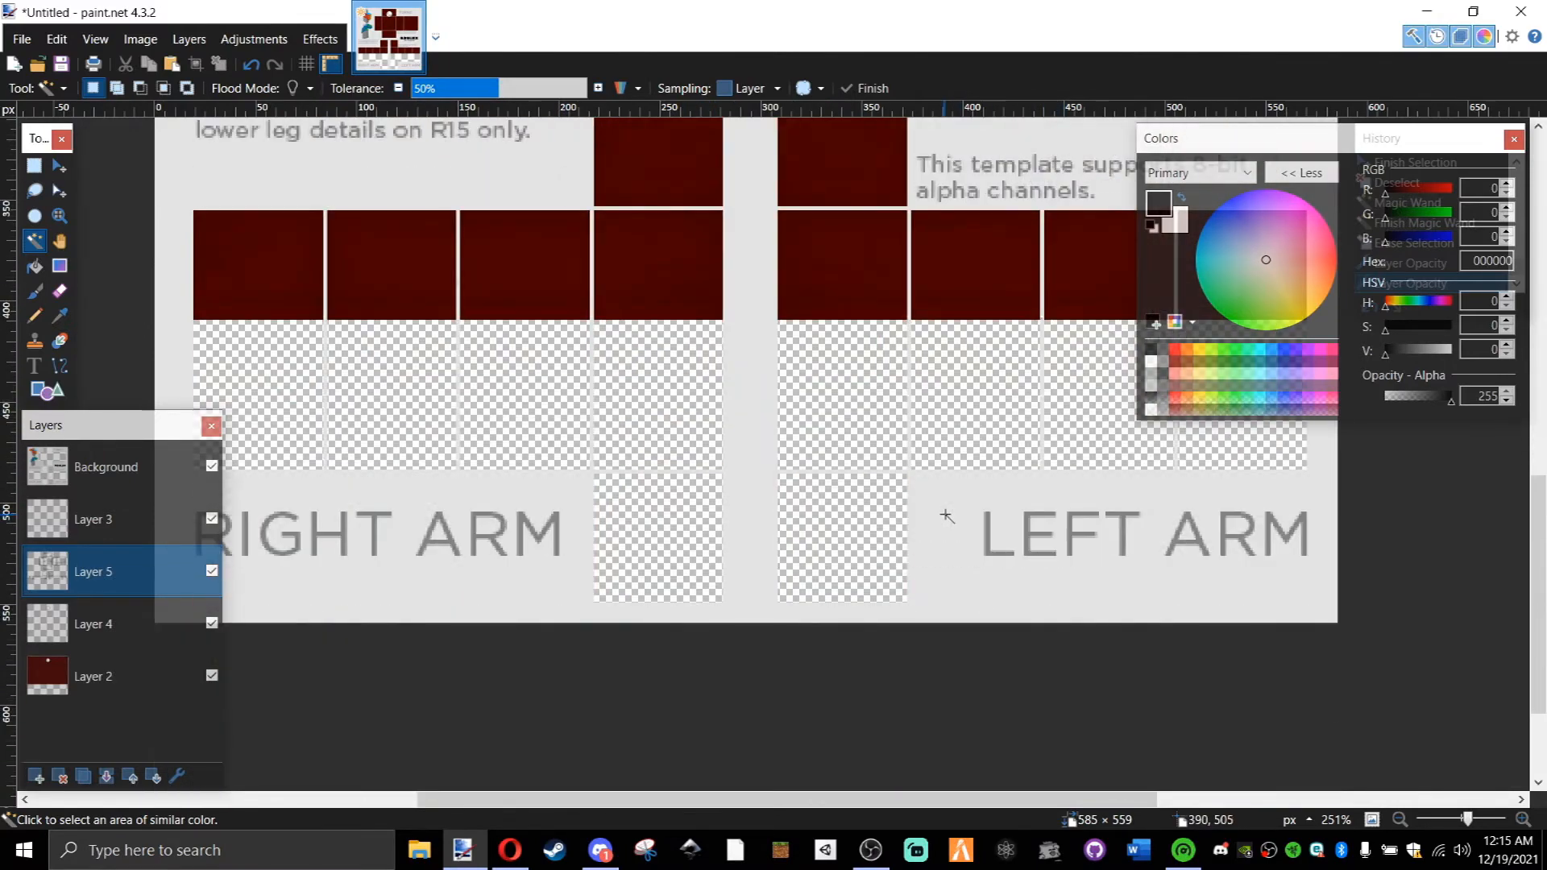
scroll(771, 529, "up", 6)
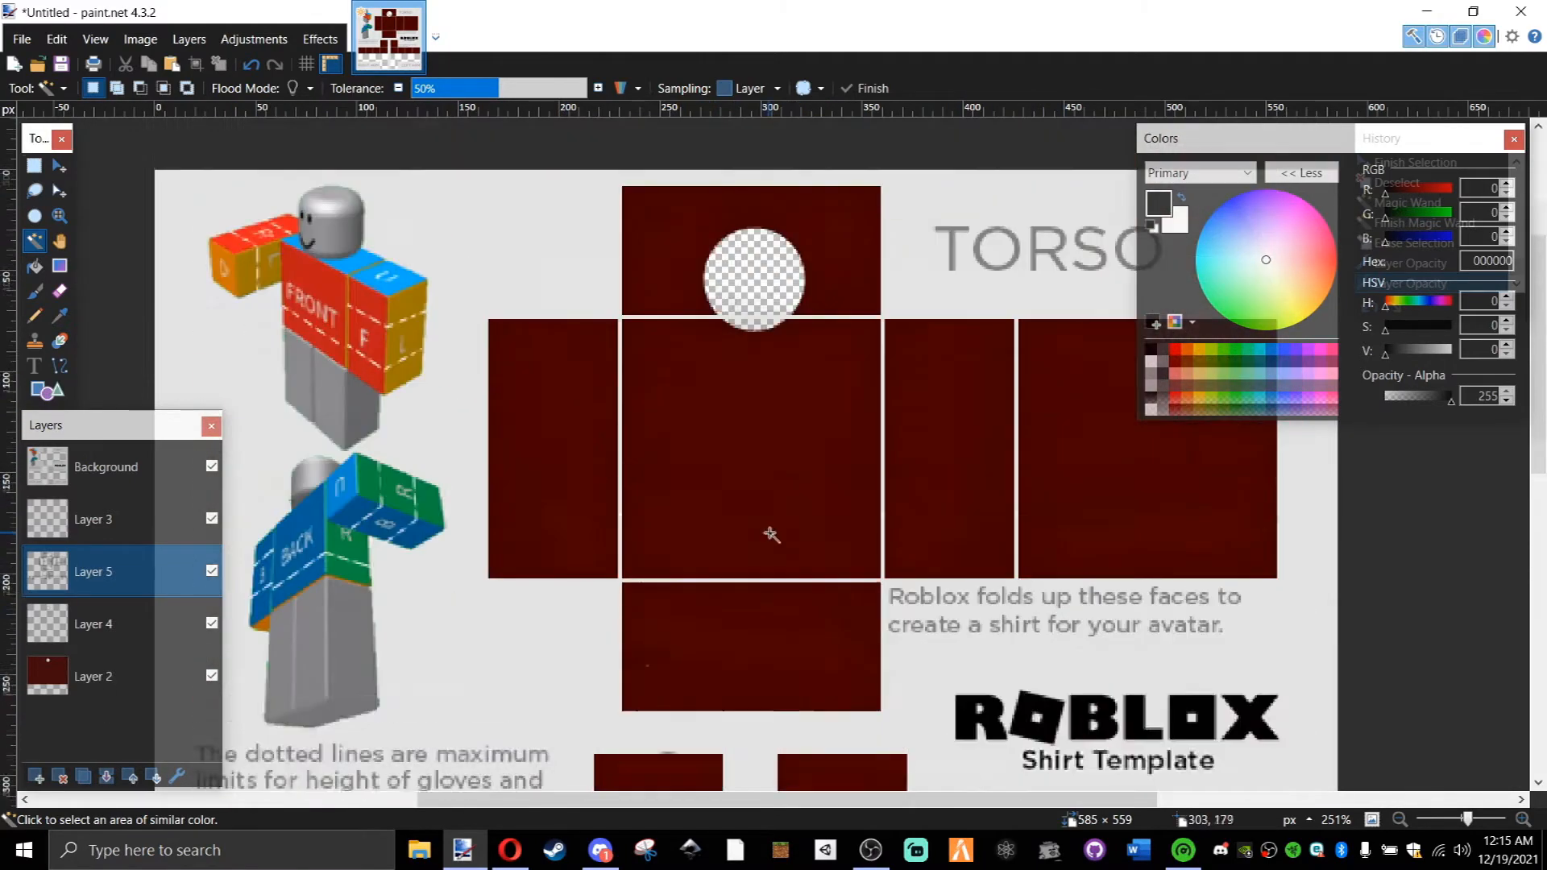
scroll(771, 535, "down", 1)
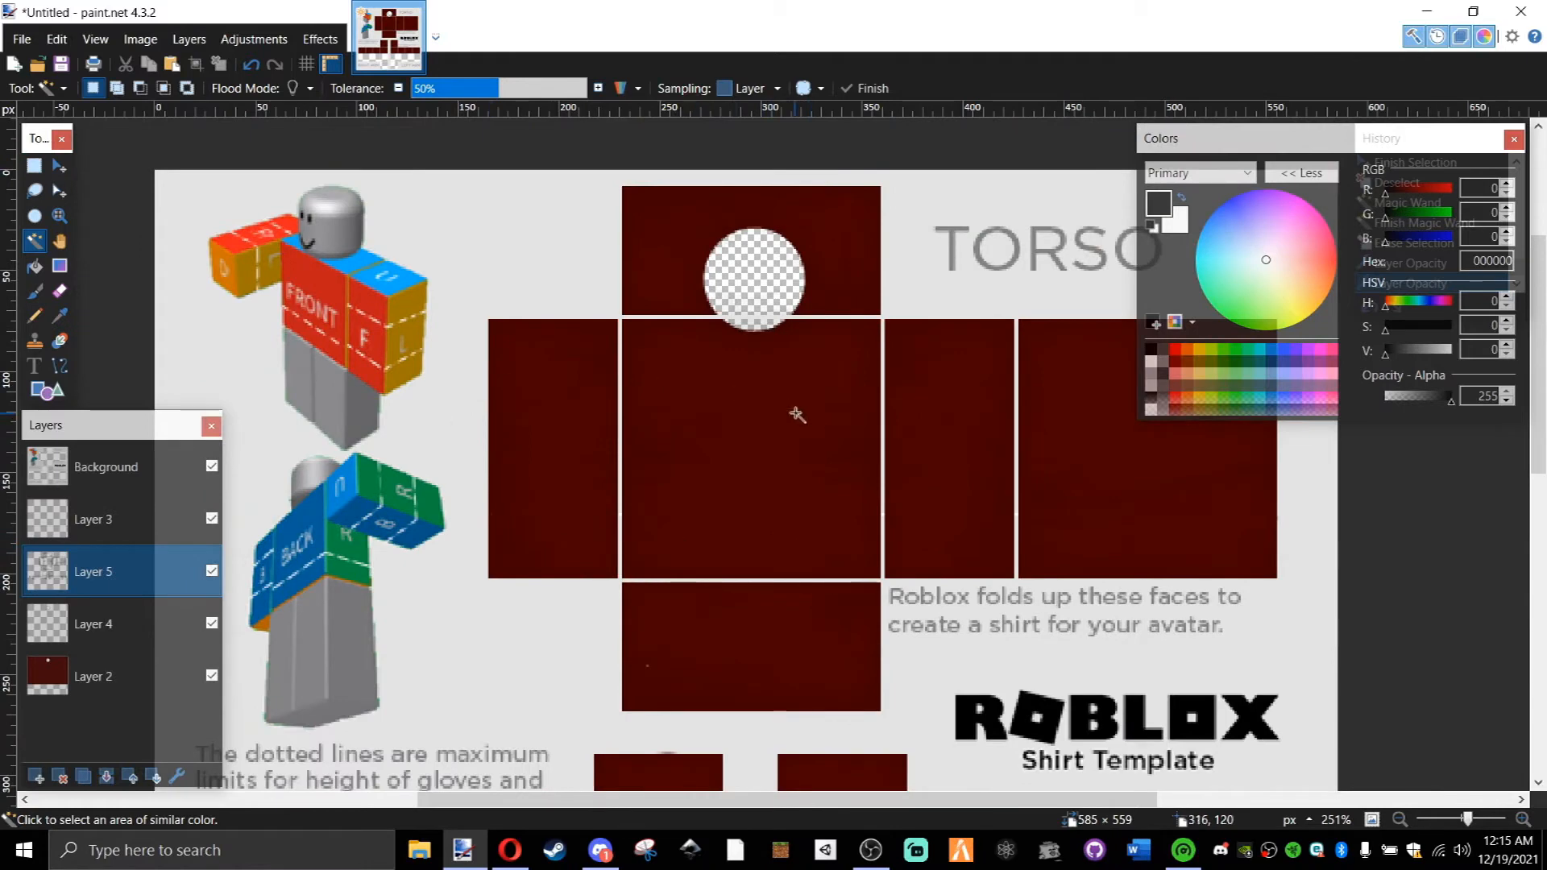
Add a layer above Layer 5 and set up the Text tool with white as the primary color and the Forte font.
left_click(34, 775)
left_click(35, 367)
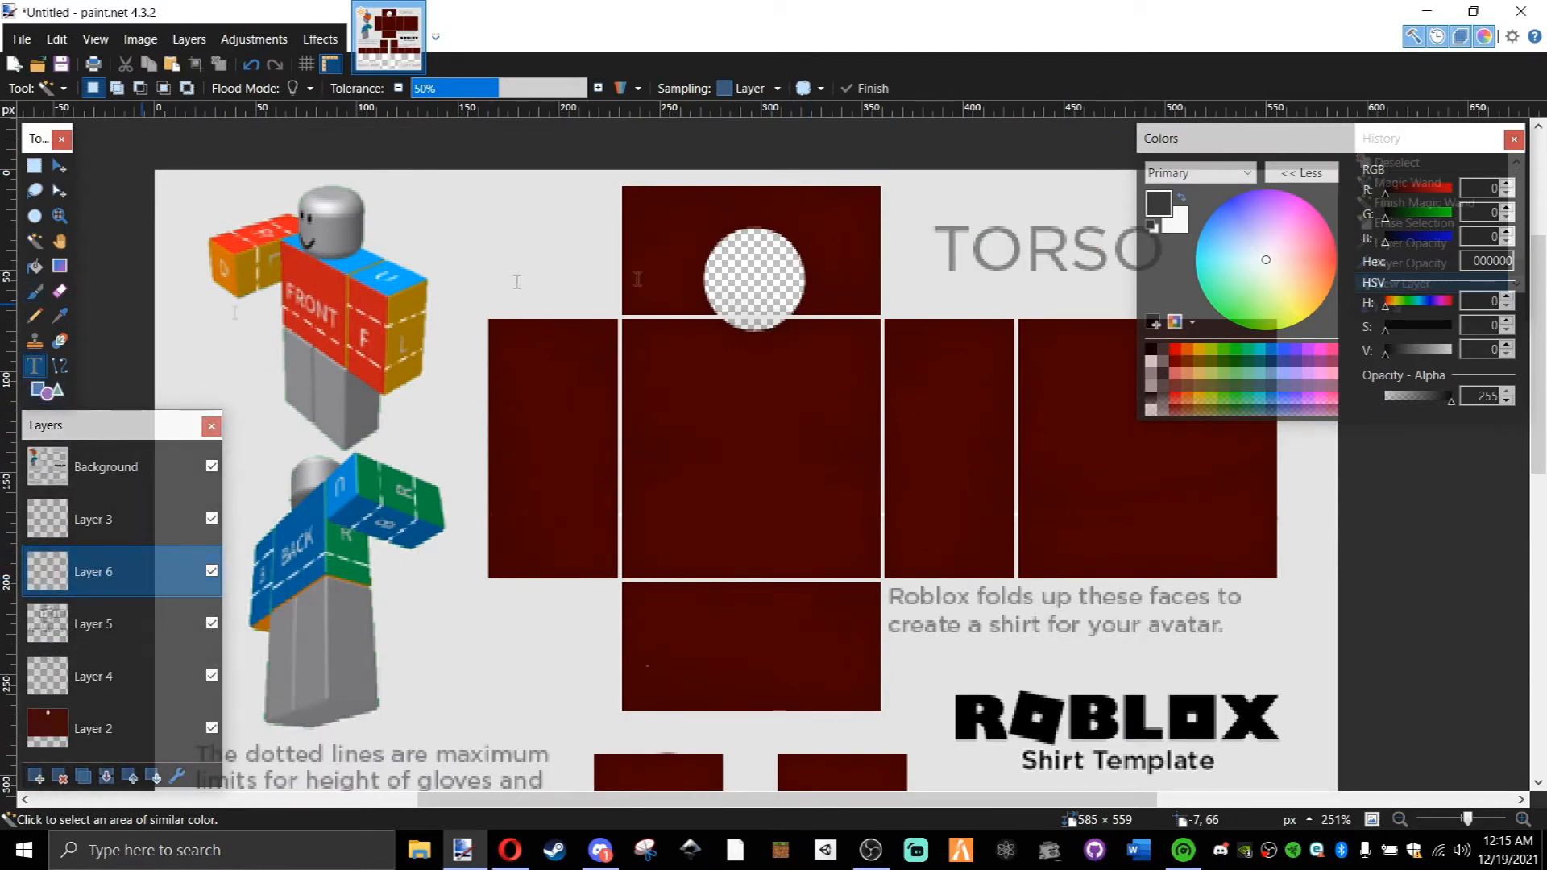
left_click(1151, 361)
left_click(221, 92)
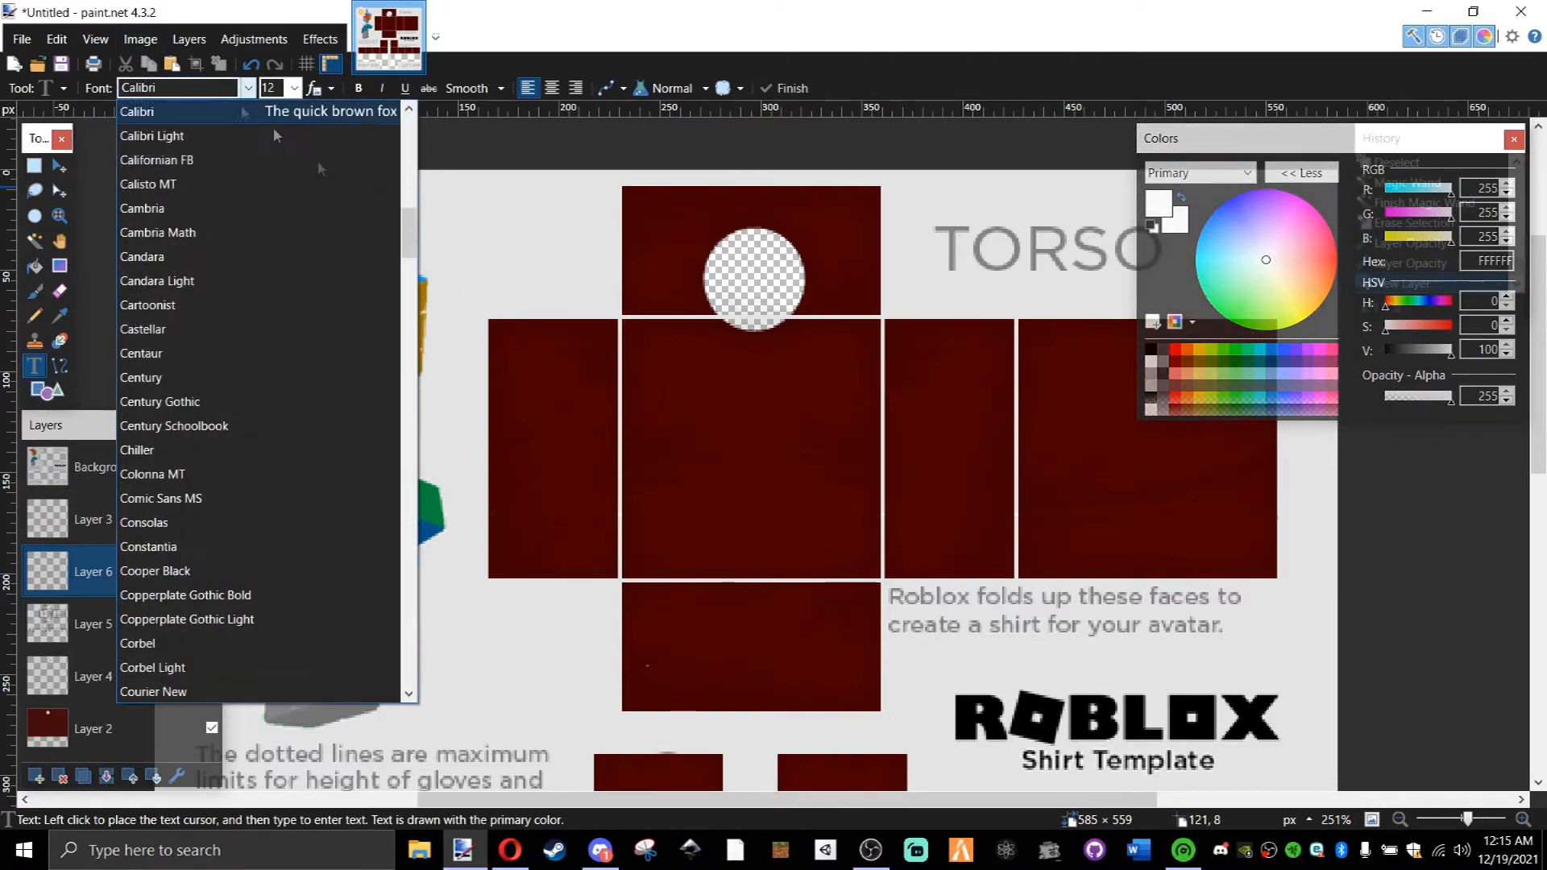
scroll(274, 135, "down", 15)
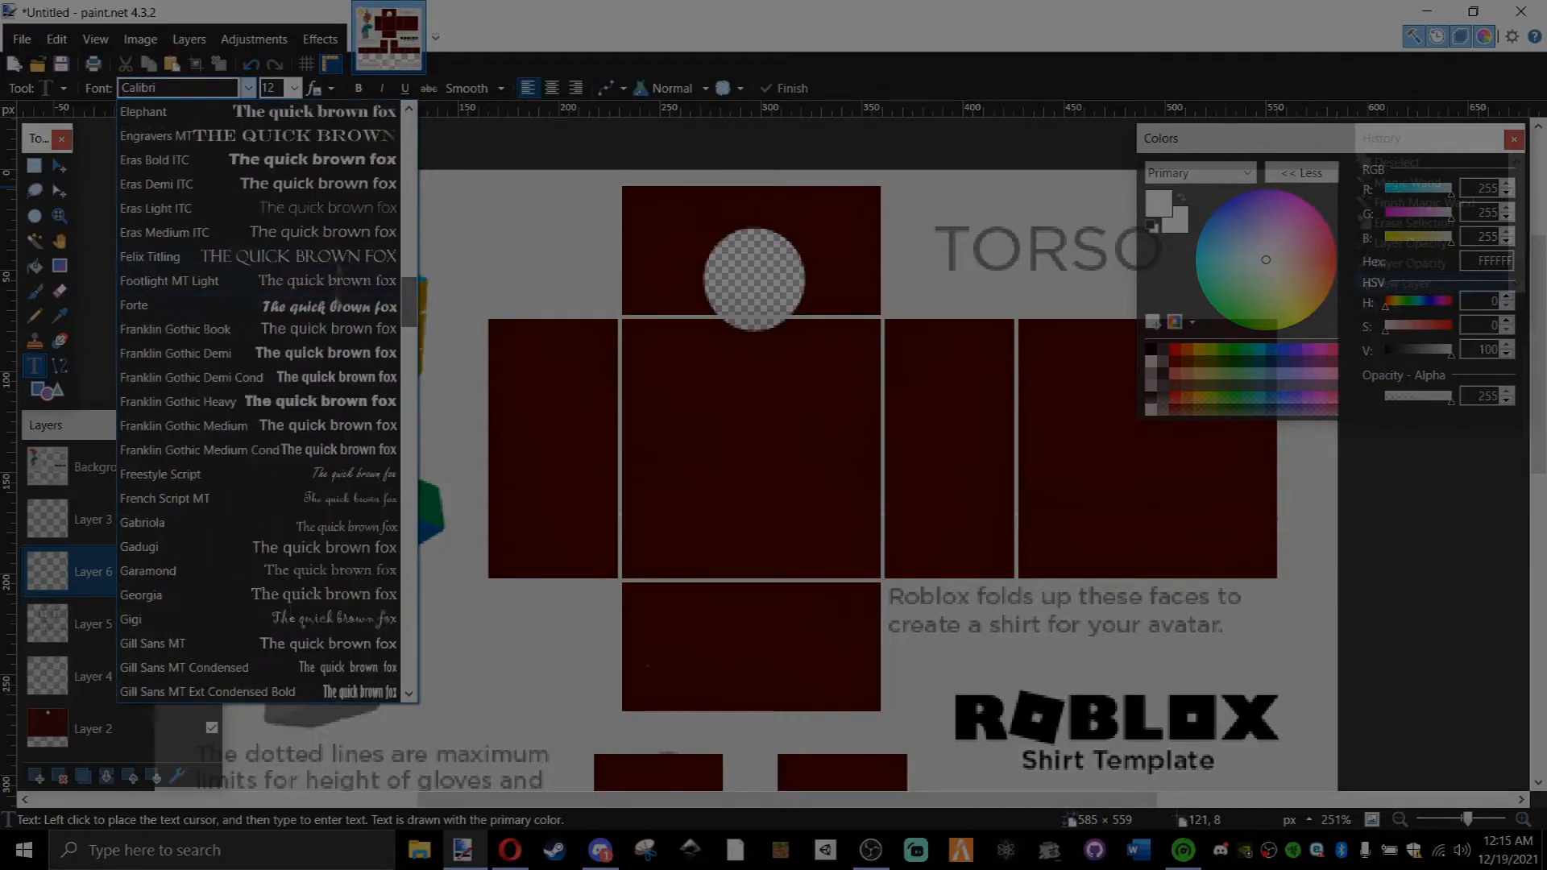
left_click(340, 305)
Try the text "Cool" on the upper part of the torso's front panel and erase its letters.
left_click(779, 375)
type("Cool")
scroll(881, 374, "up", 5)
key("BackSpace")
key("BackSpace")
key("BackSpace")
key("BackSpace")
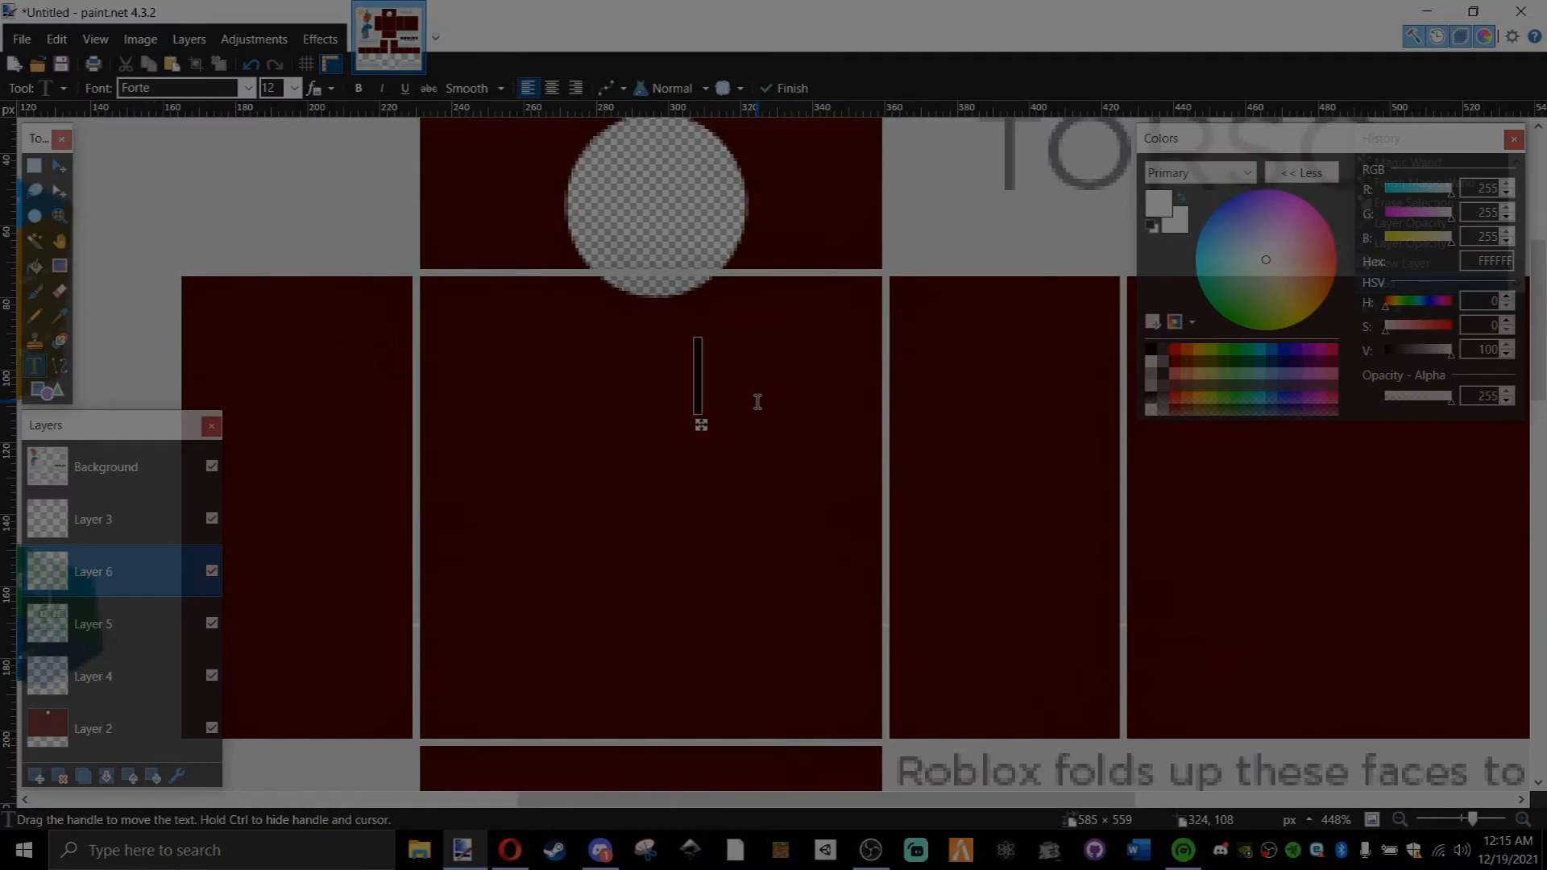
type("No")
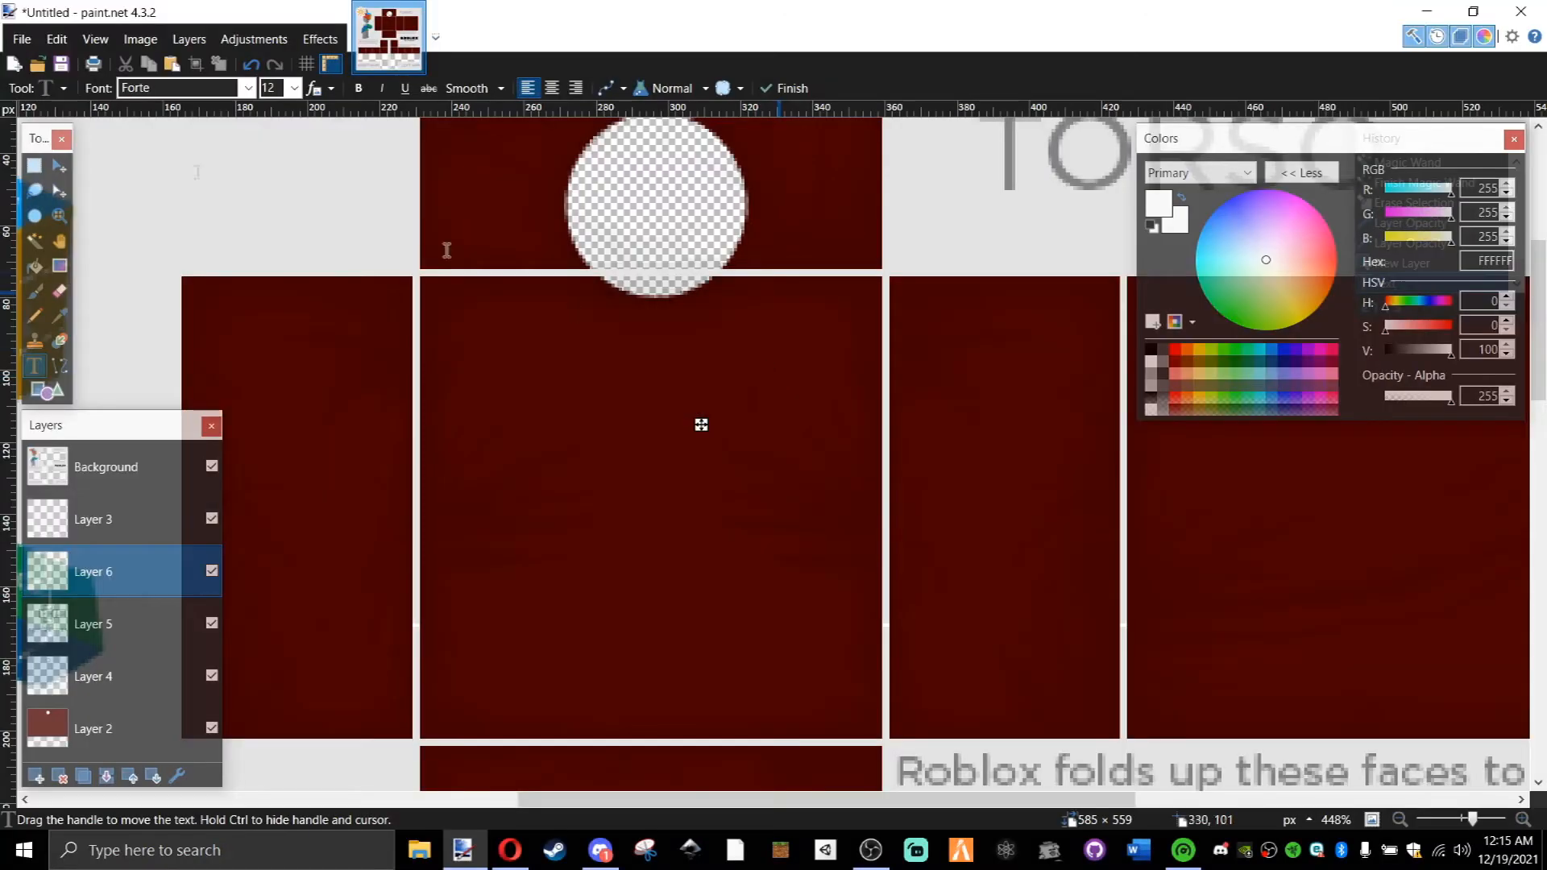
key("m")
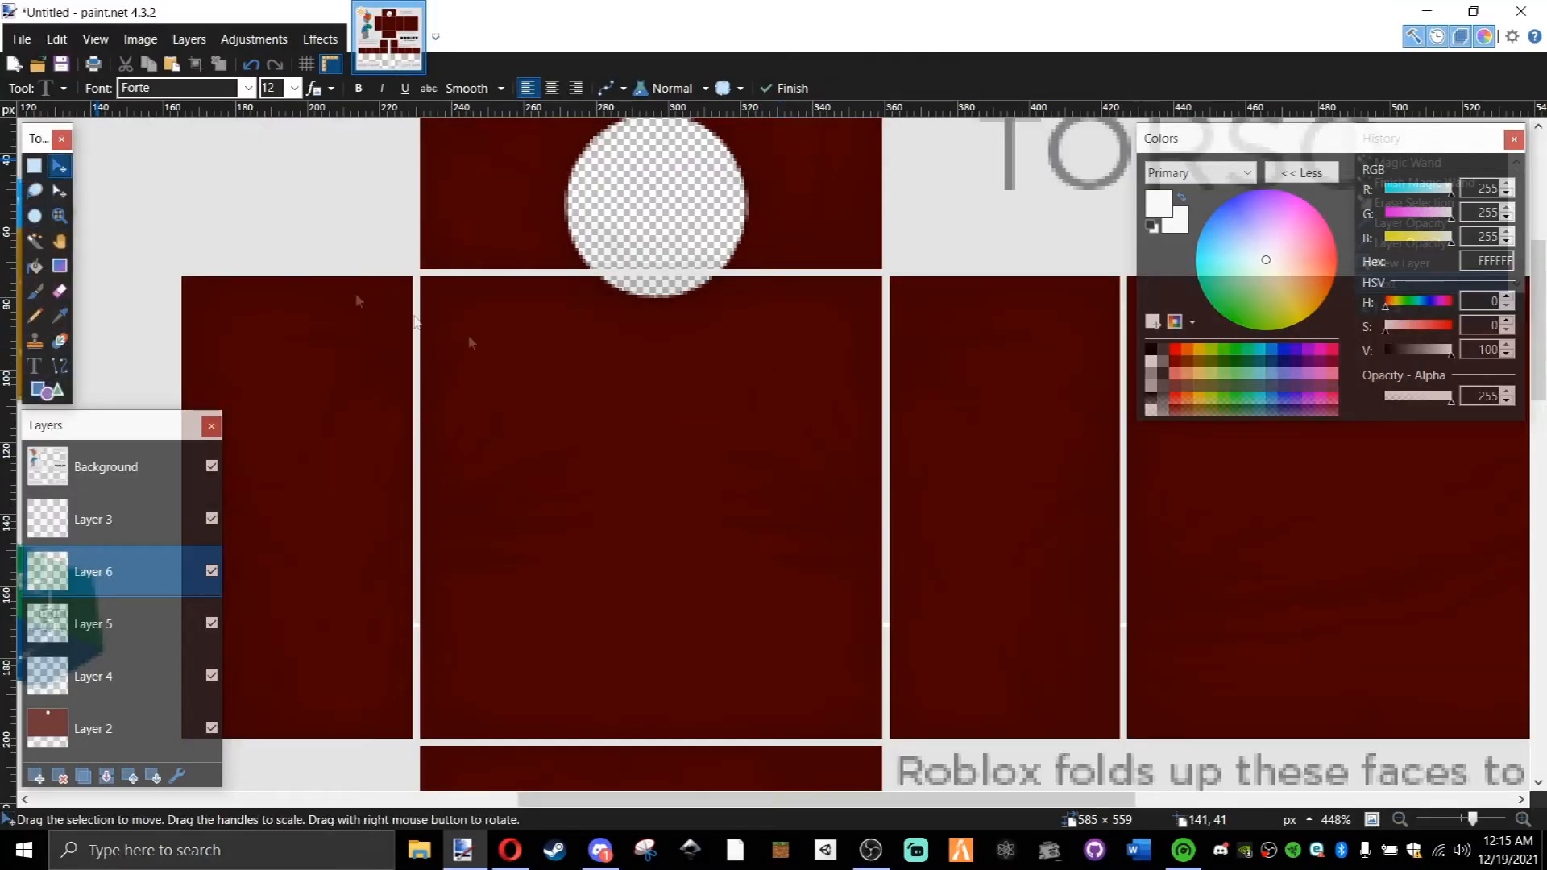
scroll(701, 424, "down", 8)
scroll(496, 514, "up", 1)
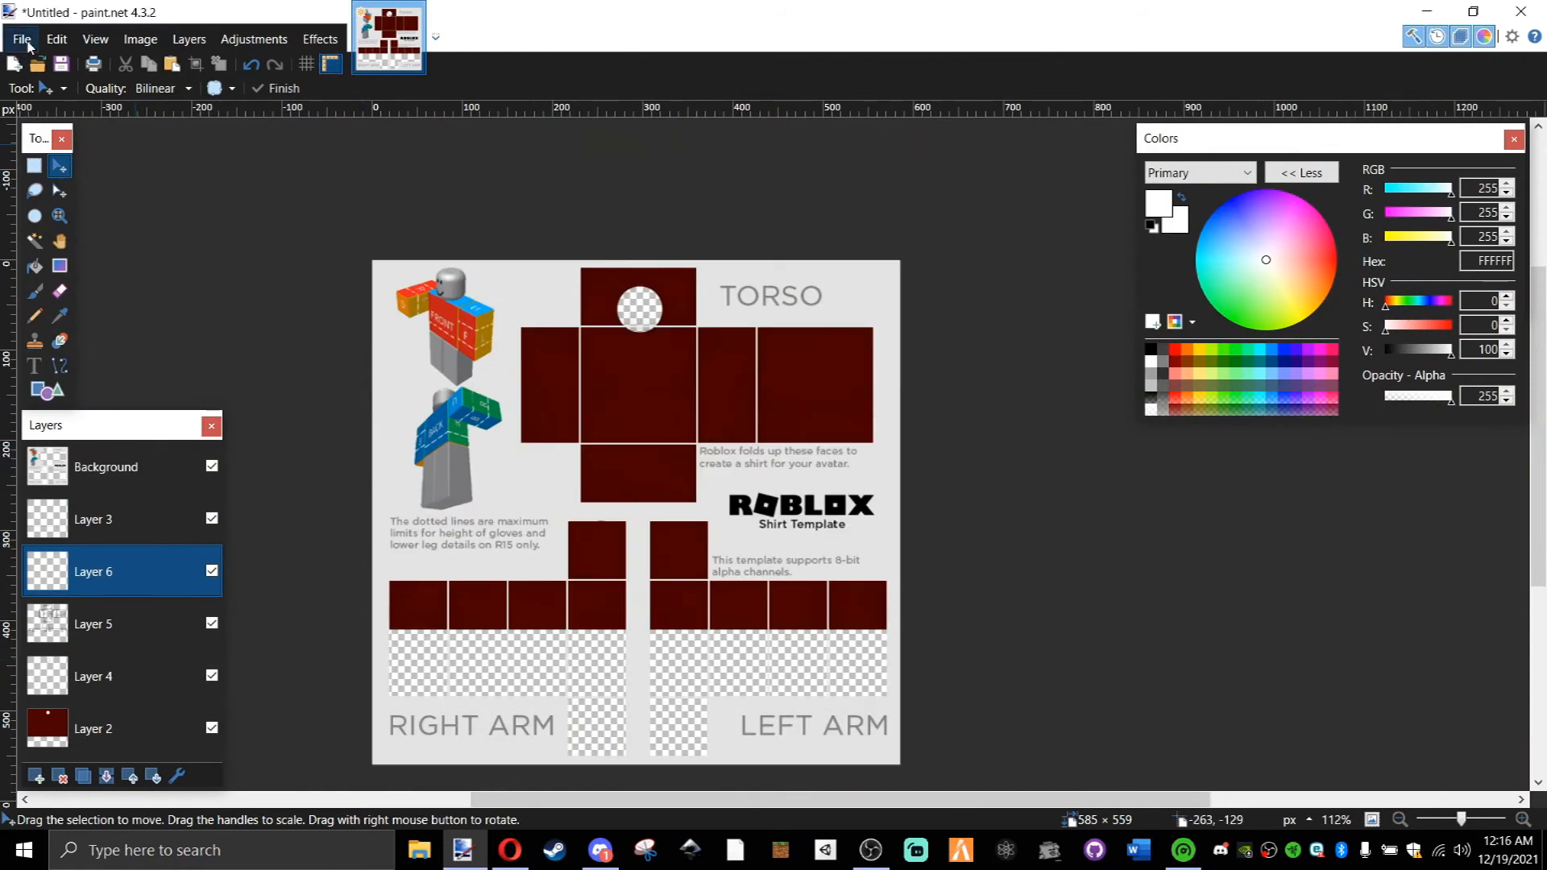
Save the shirt template to the Pictures folder as a flattened PNG named Untitled.
left_click(20, 40)
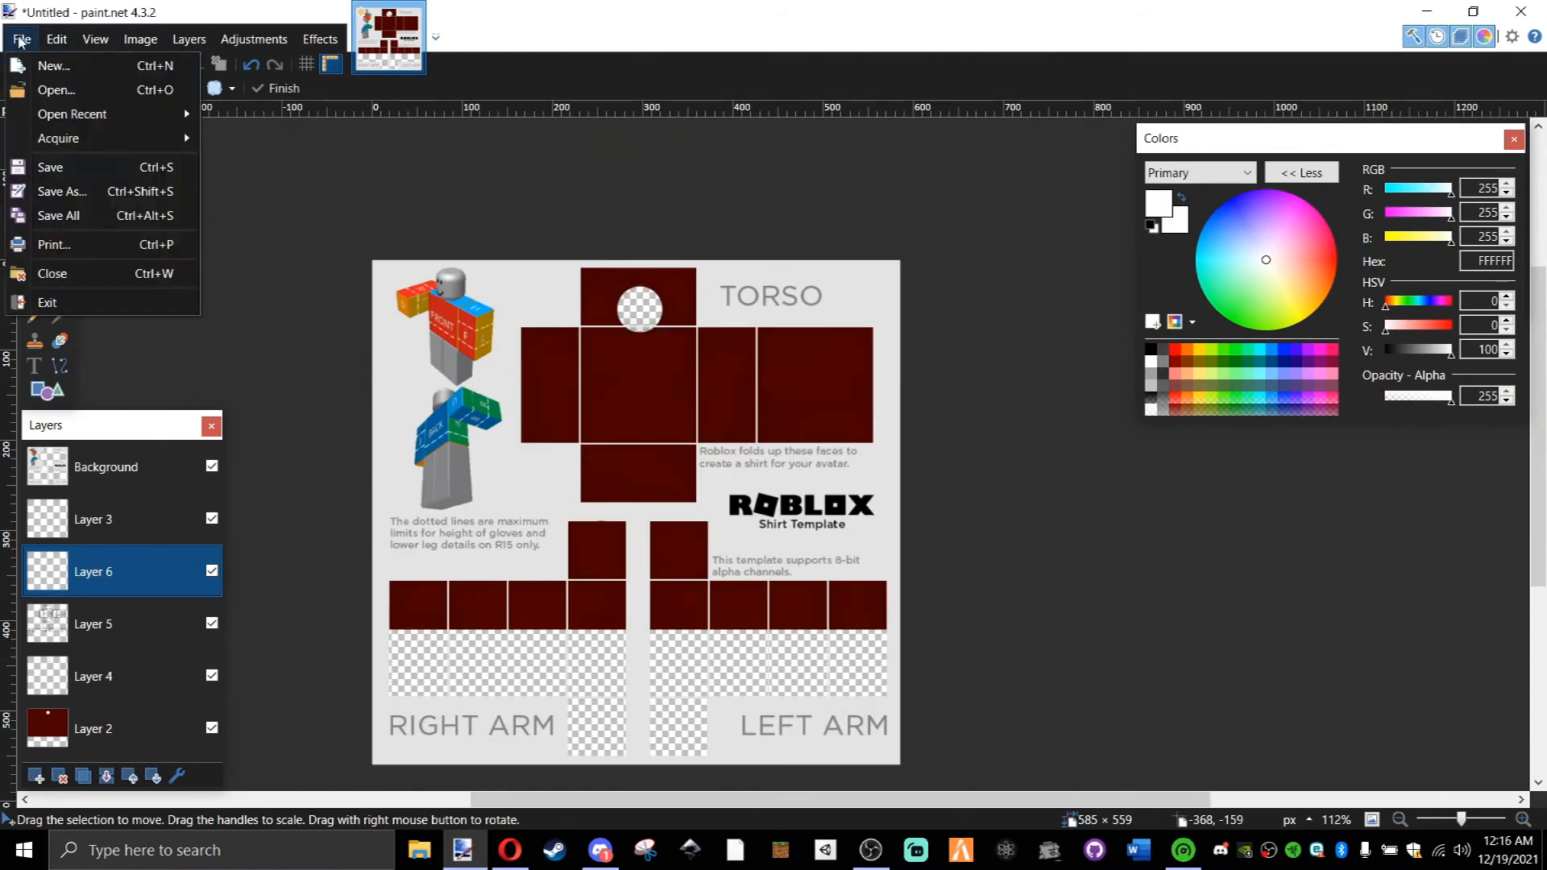
left_click(87, 190)
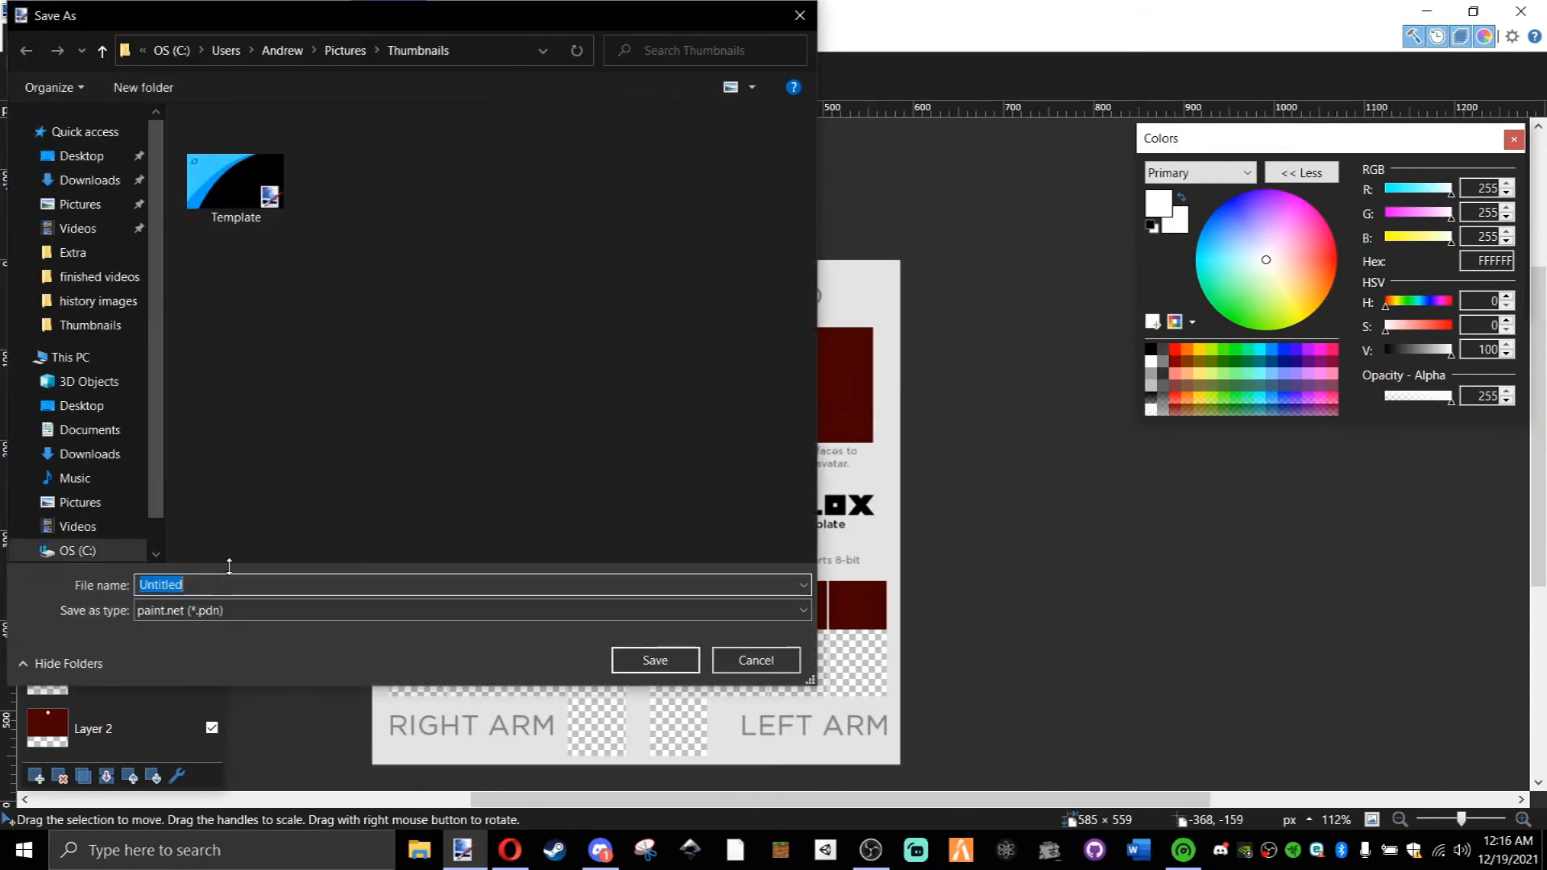
left_click(191, 611)
left_click(193, 647)
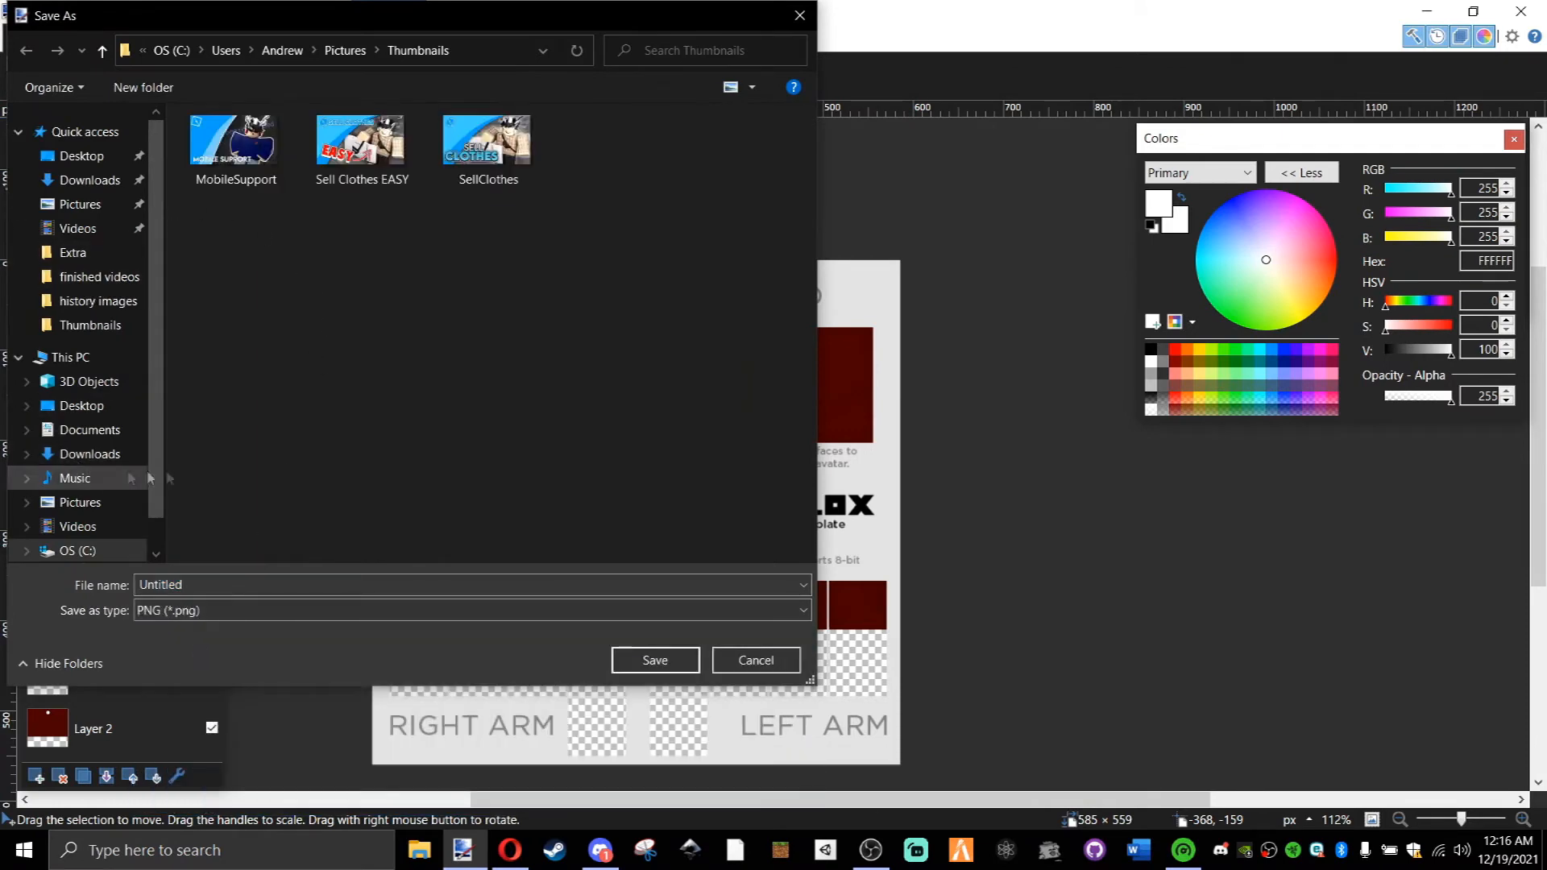
left_click(105, 508)
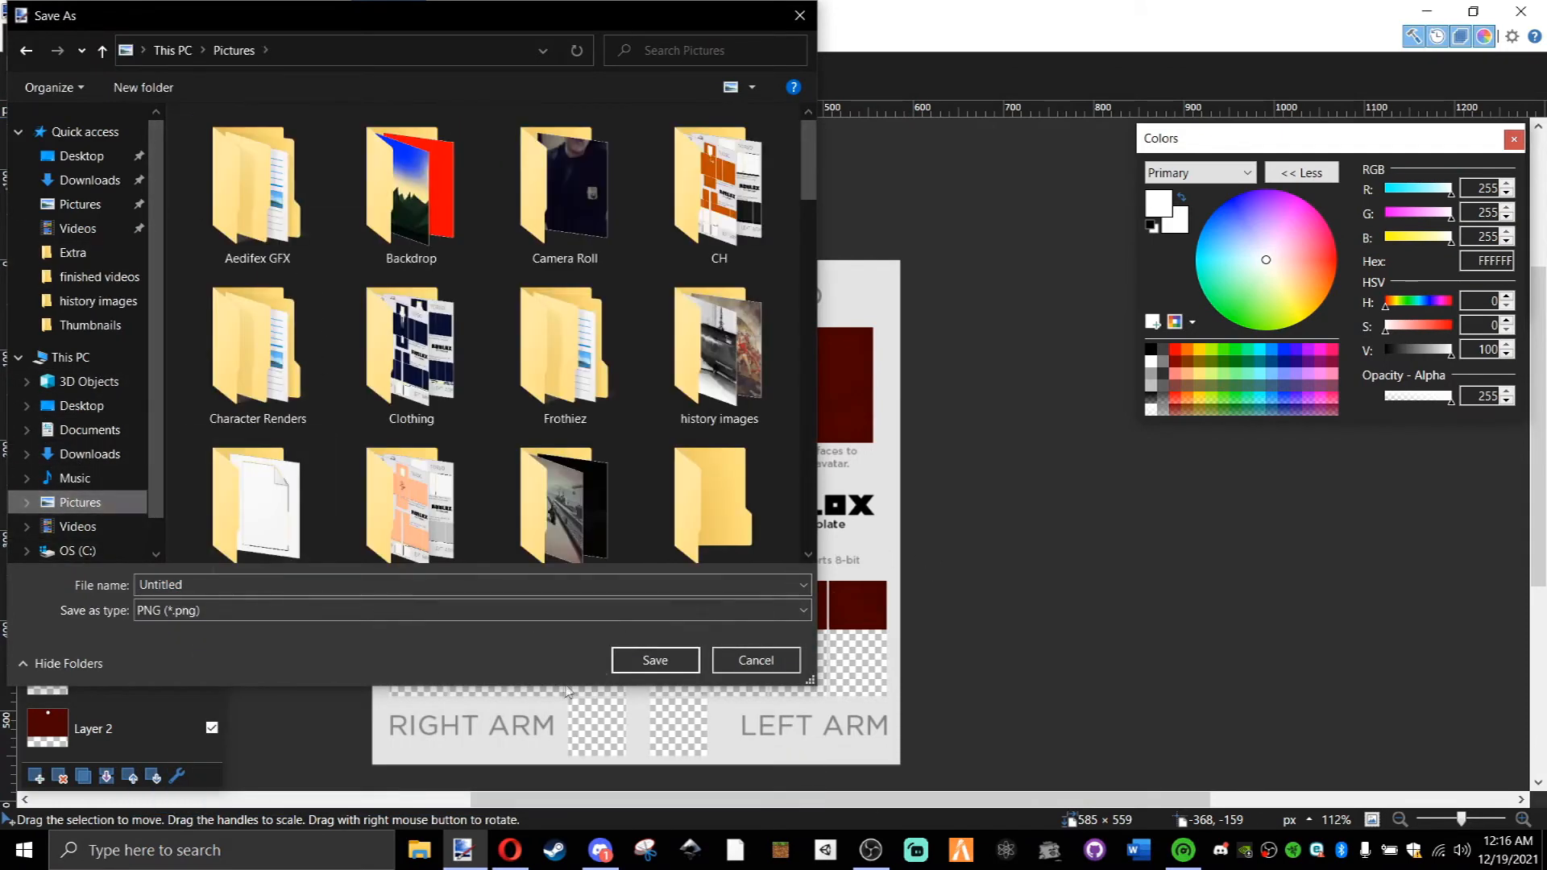
left_click(649, 660)
left_click(911, 583)
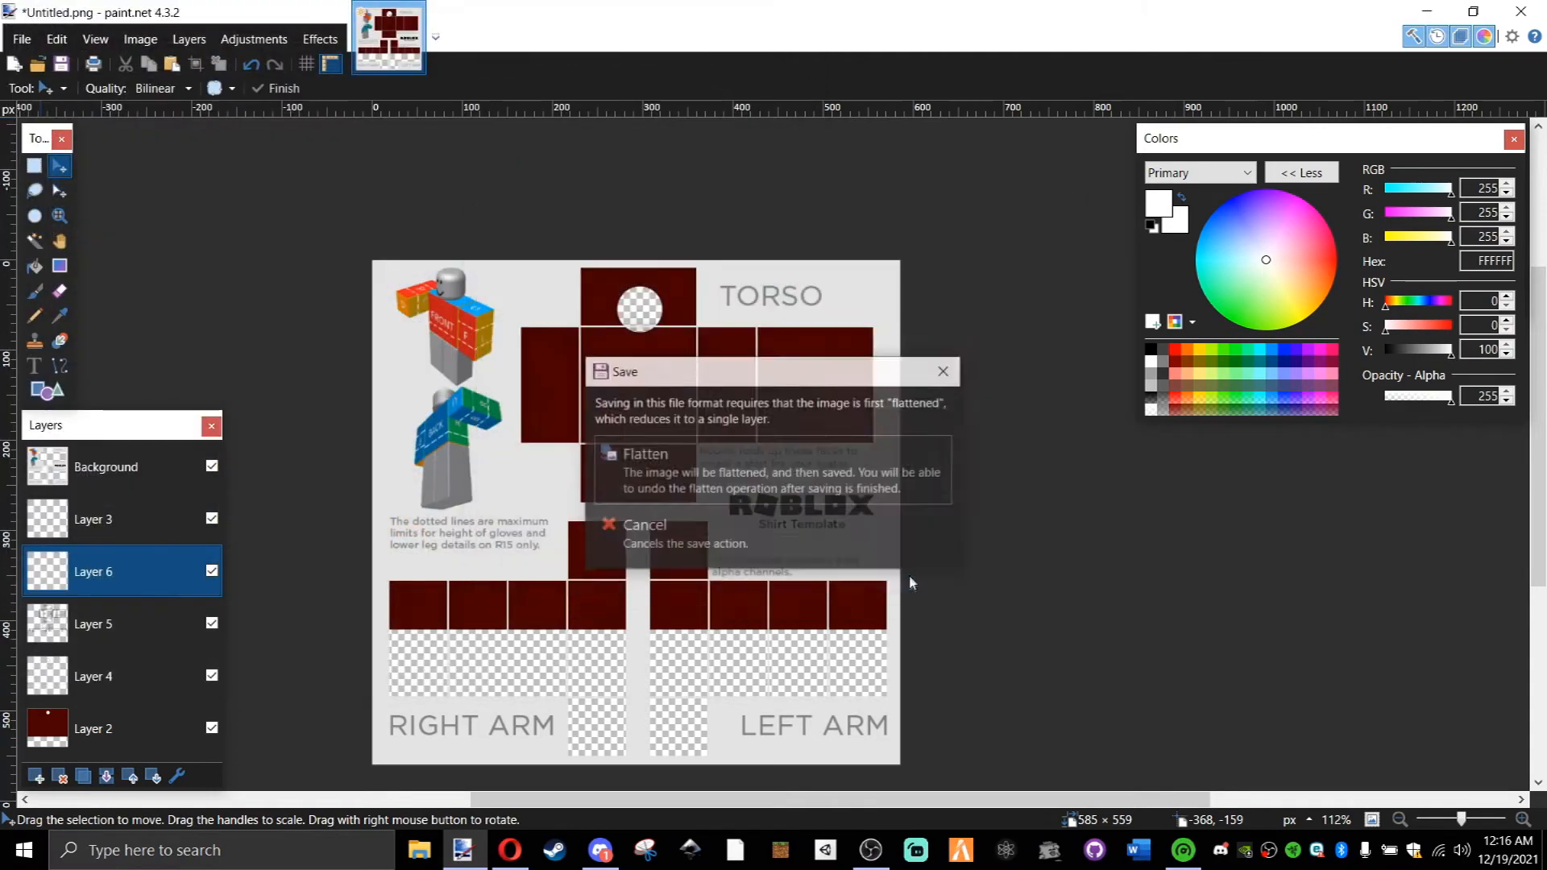
left_click(661, 455)
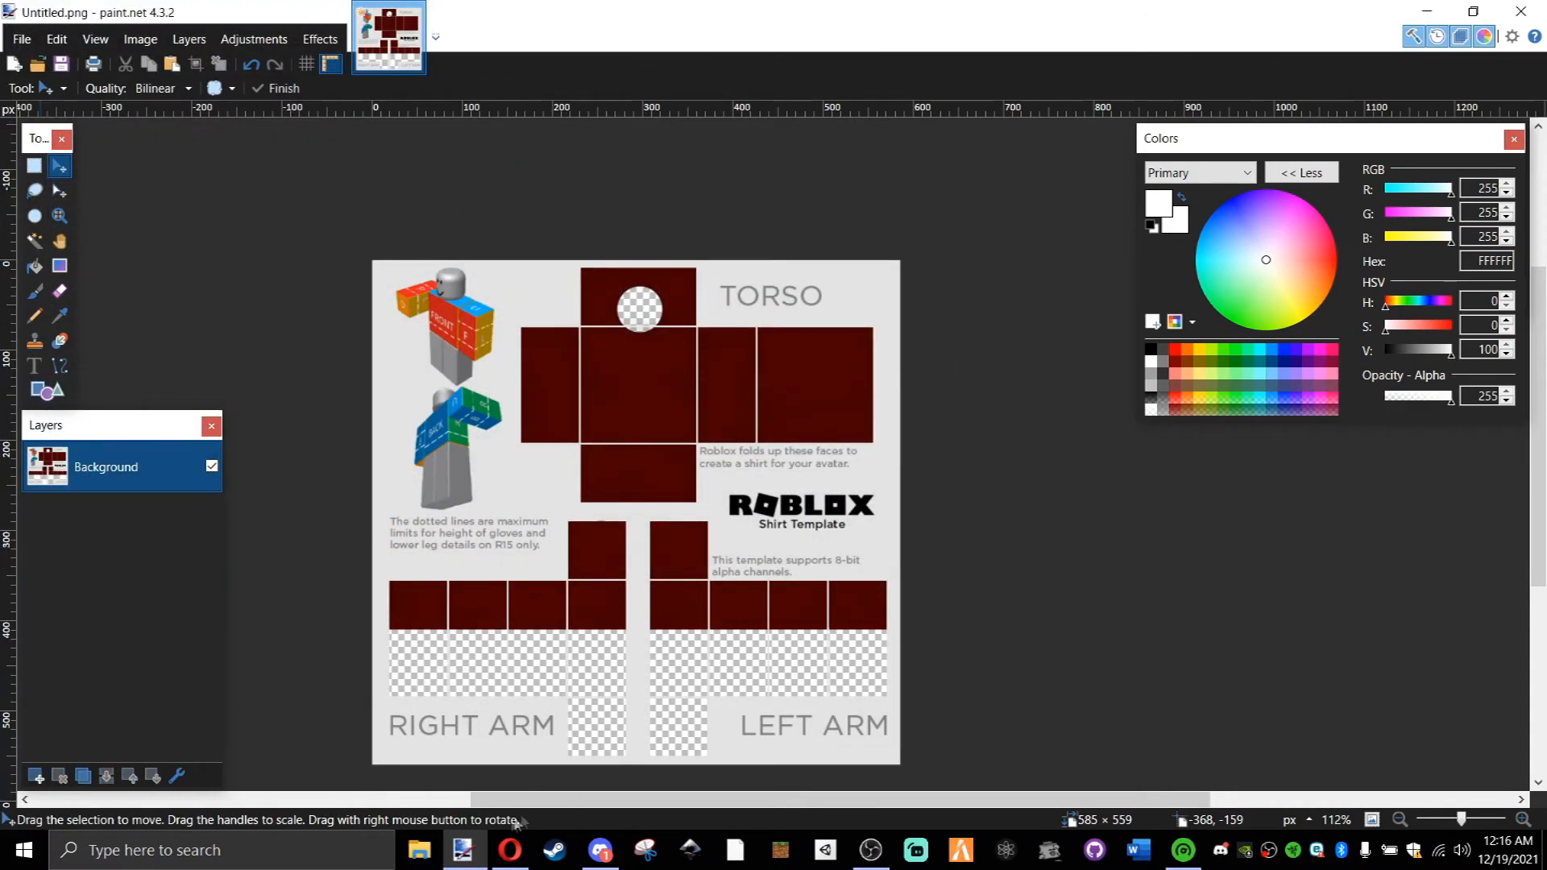
Switch to Roblox in the browser and open the experience "Factory. MAYBE USED FOR A GROUP" for editing in Roblox Studio.
left_click(510, 850)
left_click(499, 7)
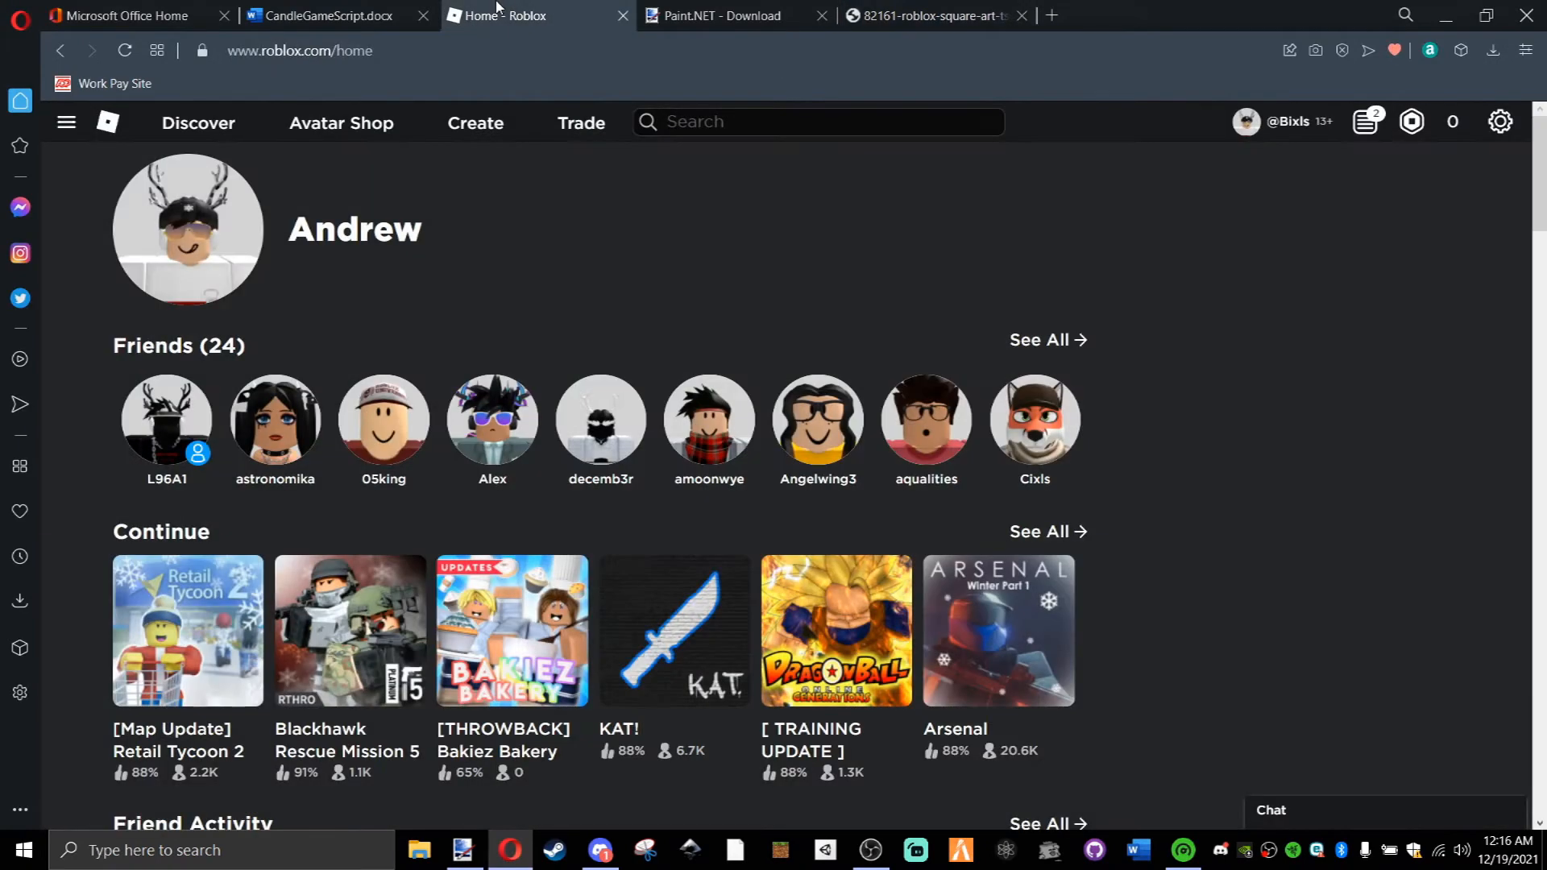
left_click(468, 131)
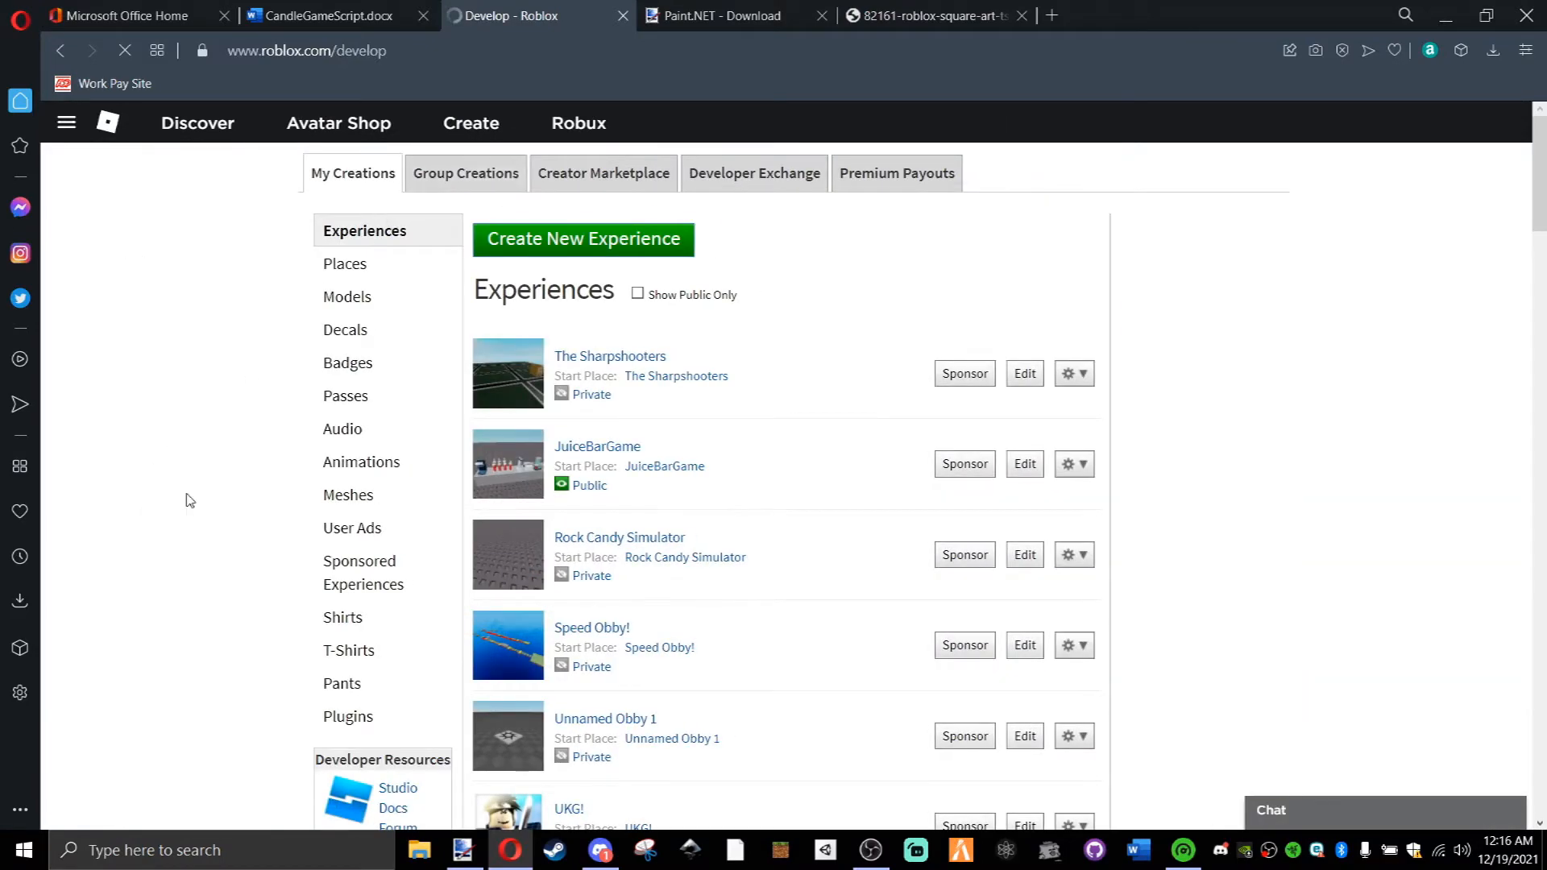
scroll(187, 497, "down", 5)
scroll(187, 497, "down", 9)
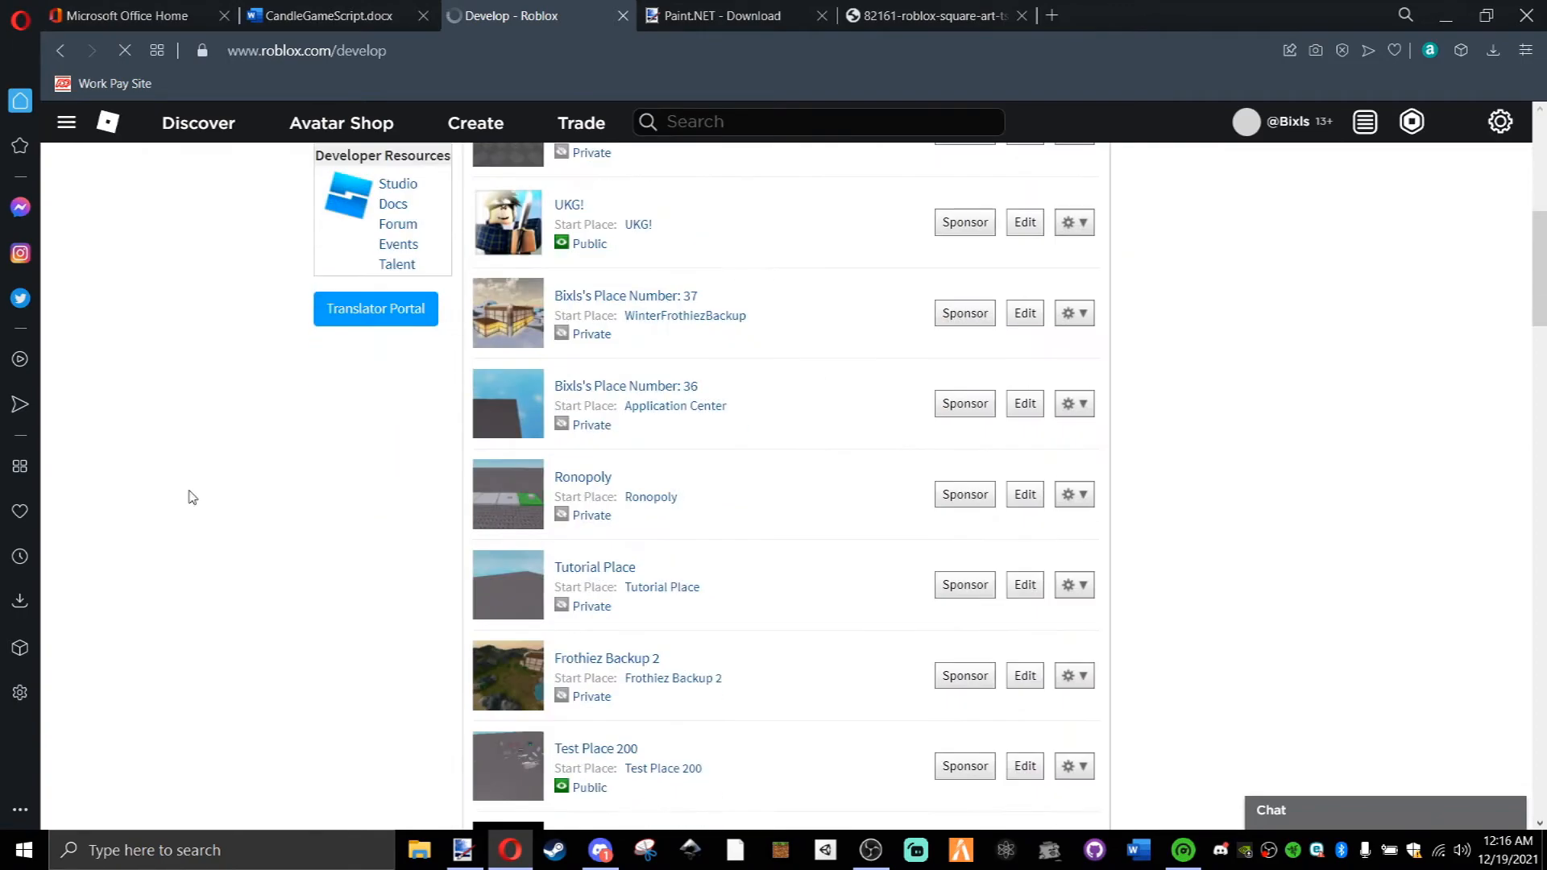
scroll(190, 495, "down", 20)
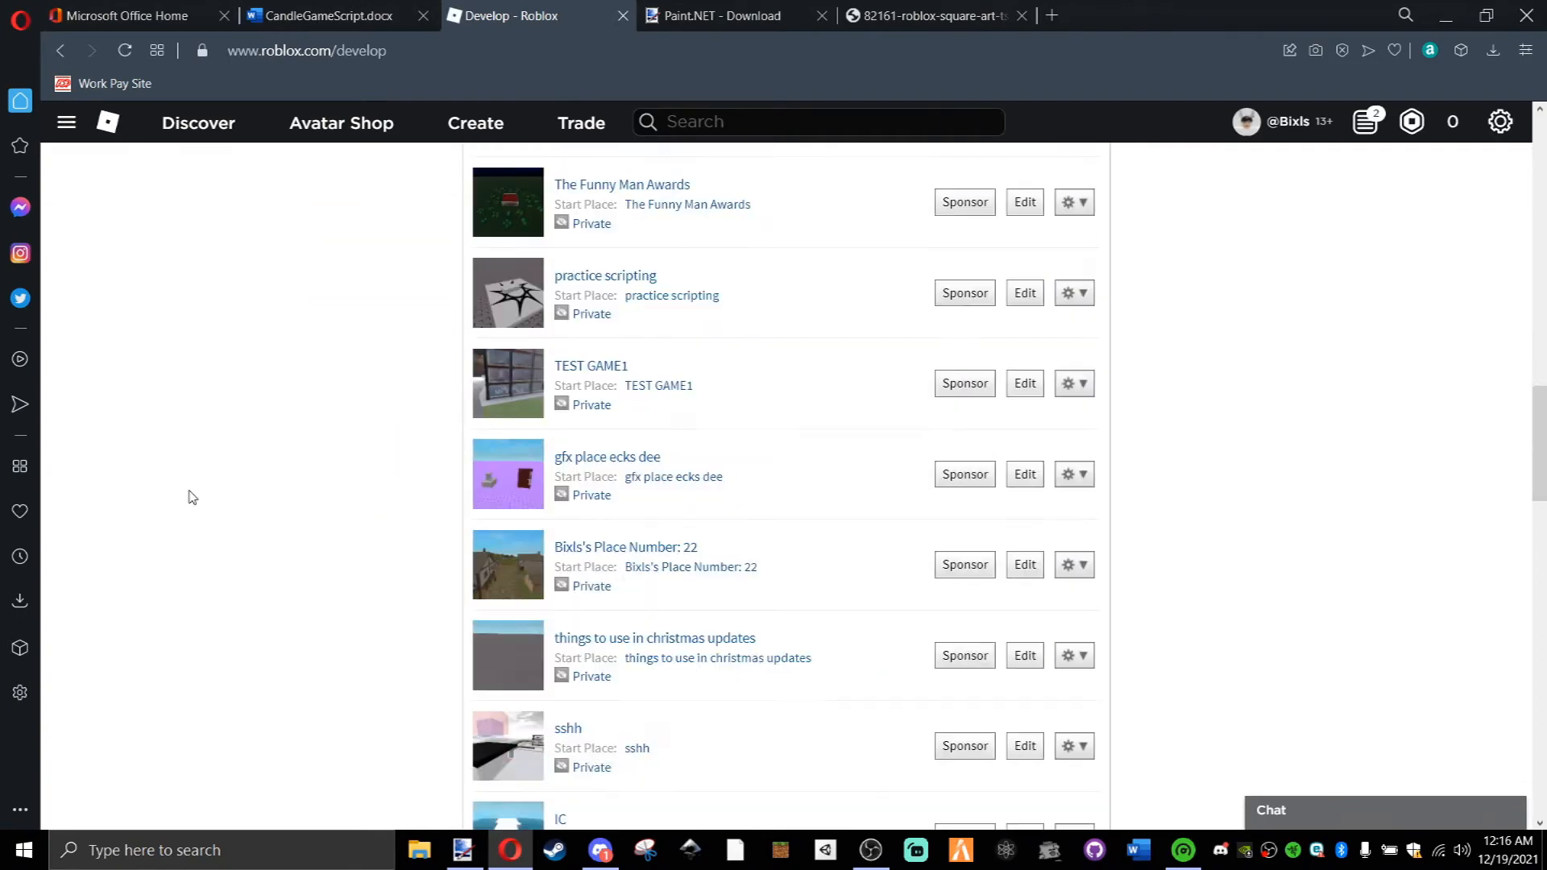
scroll(149, 551, "up", 5)
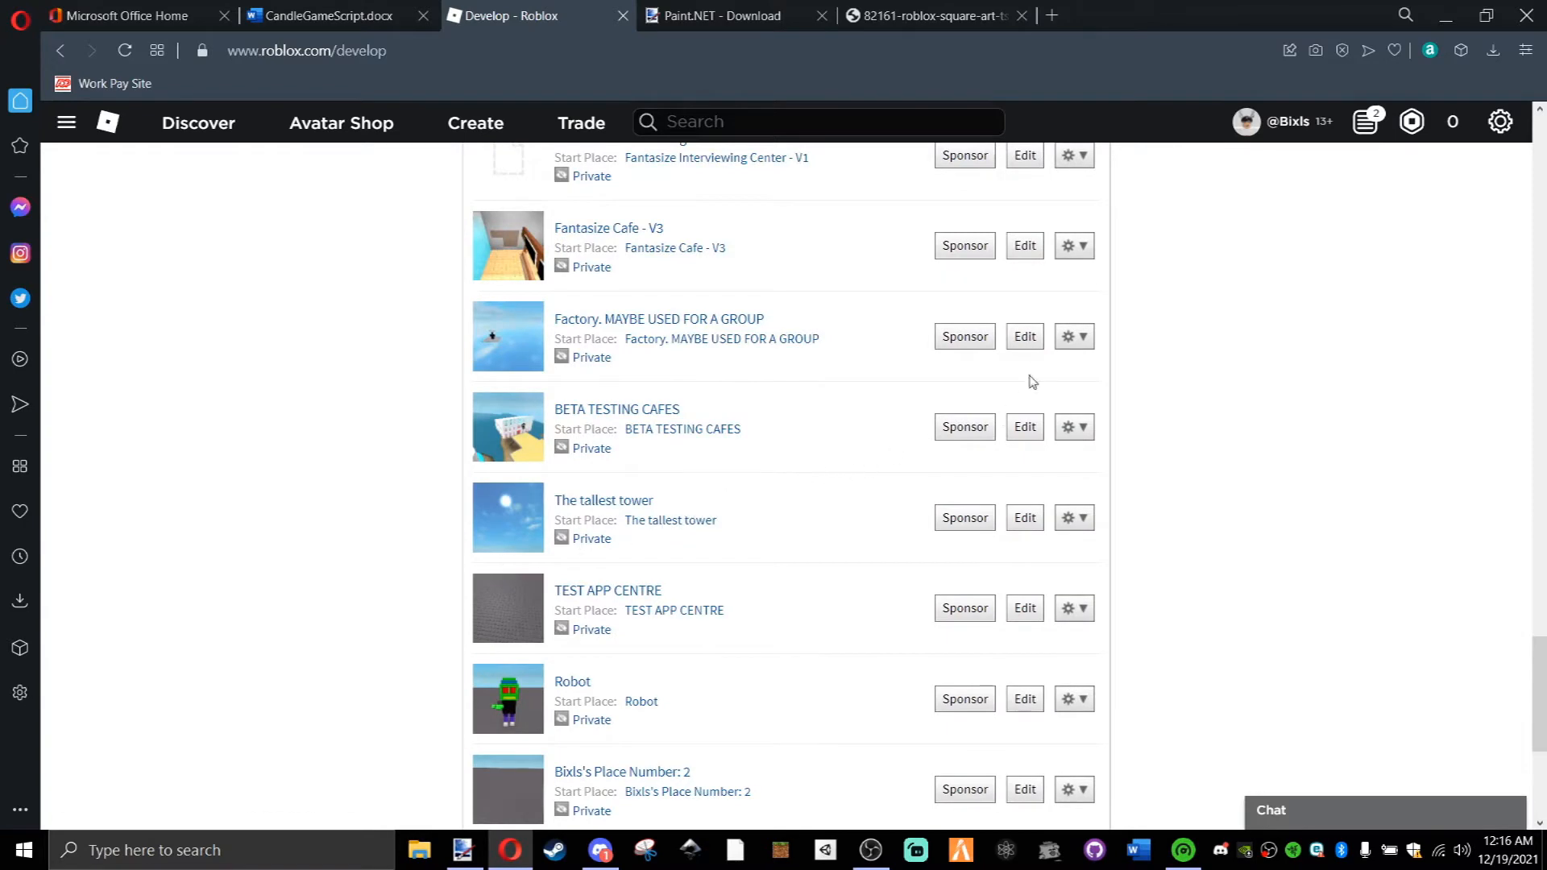
left_click(1032, 338)
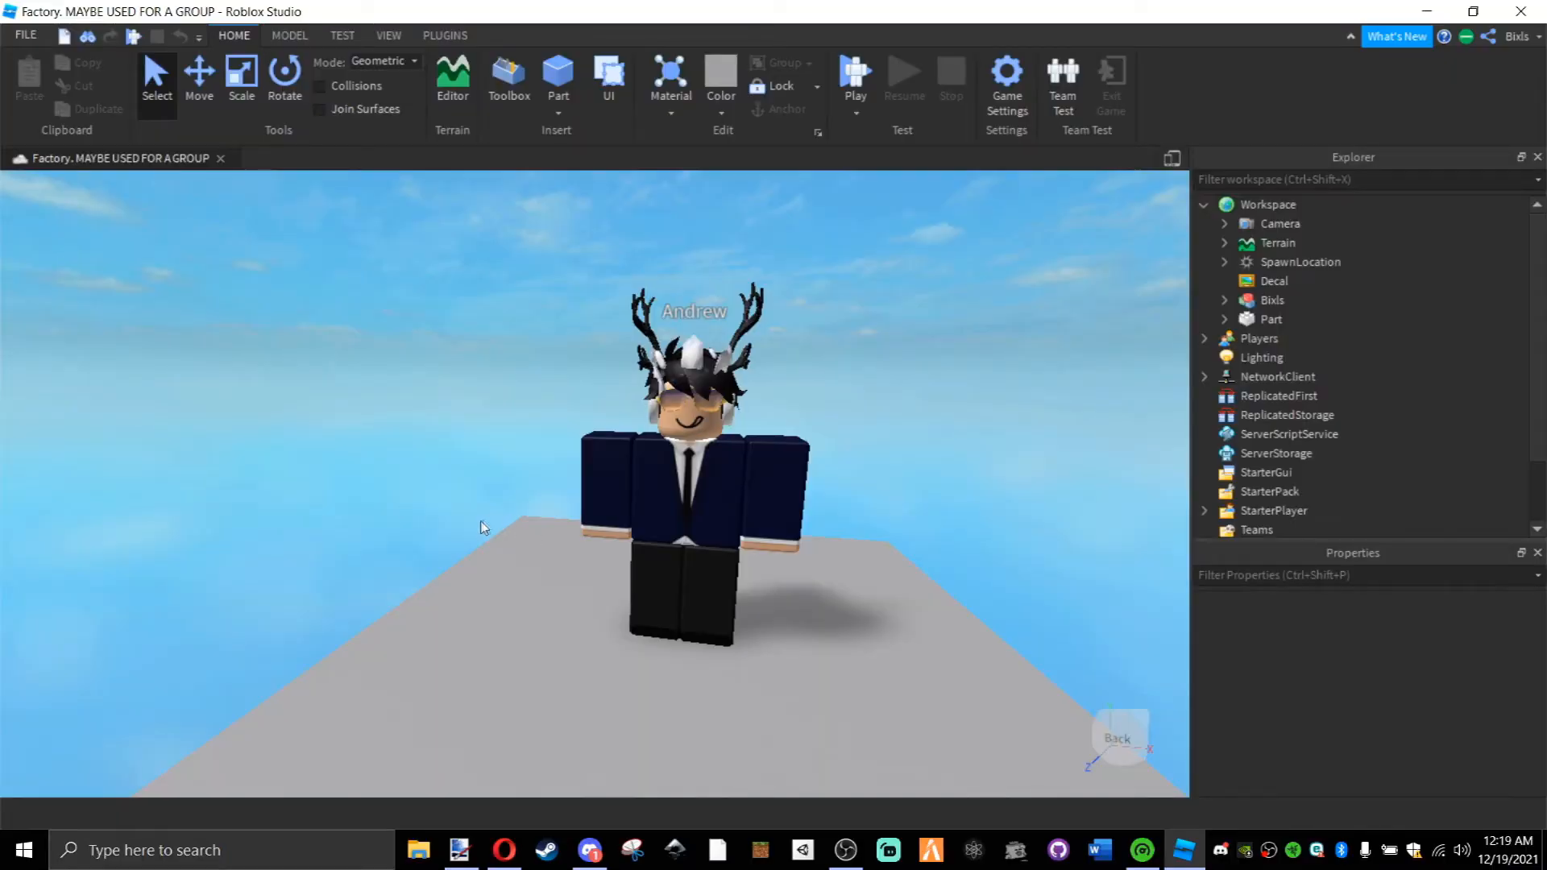
Delete the existing avatar model in the navy suit from the workspace.
key("d")
scroll(477, 525, "up", 3)
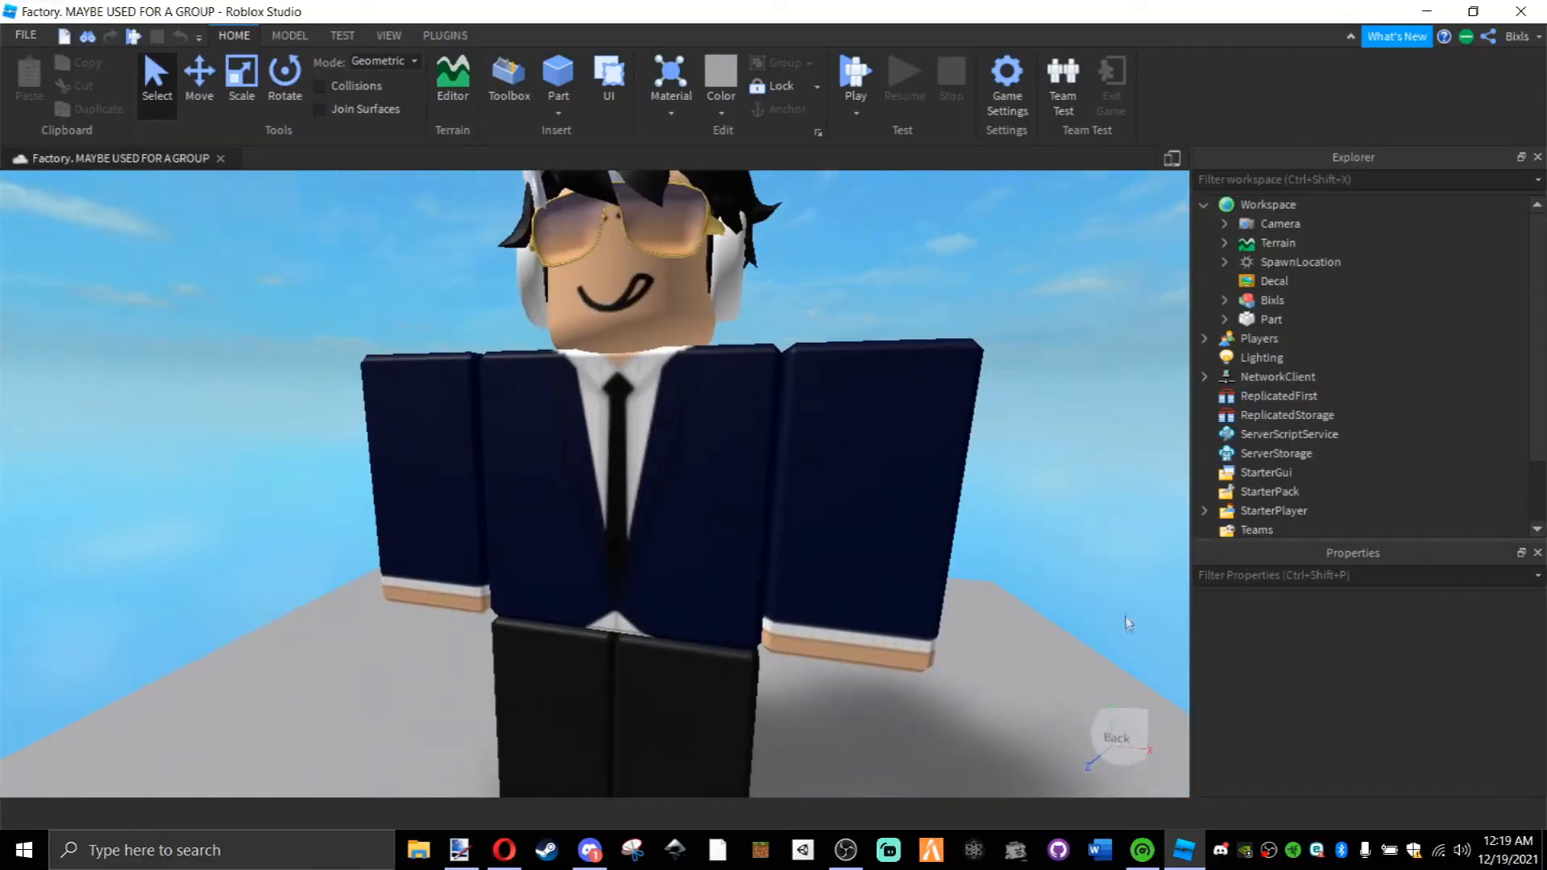
mouse_move(1078, 579)
left_mouse_down()
mouse_move(1076, 560)
mouse_move(1109, 569)
mouse_move(1077, 562)
left_mouse_up()
scroll(1079, 568, "down", 3)
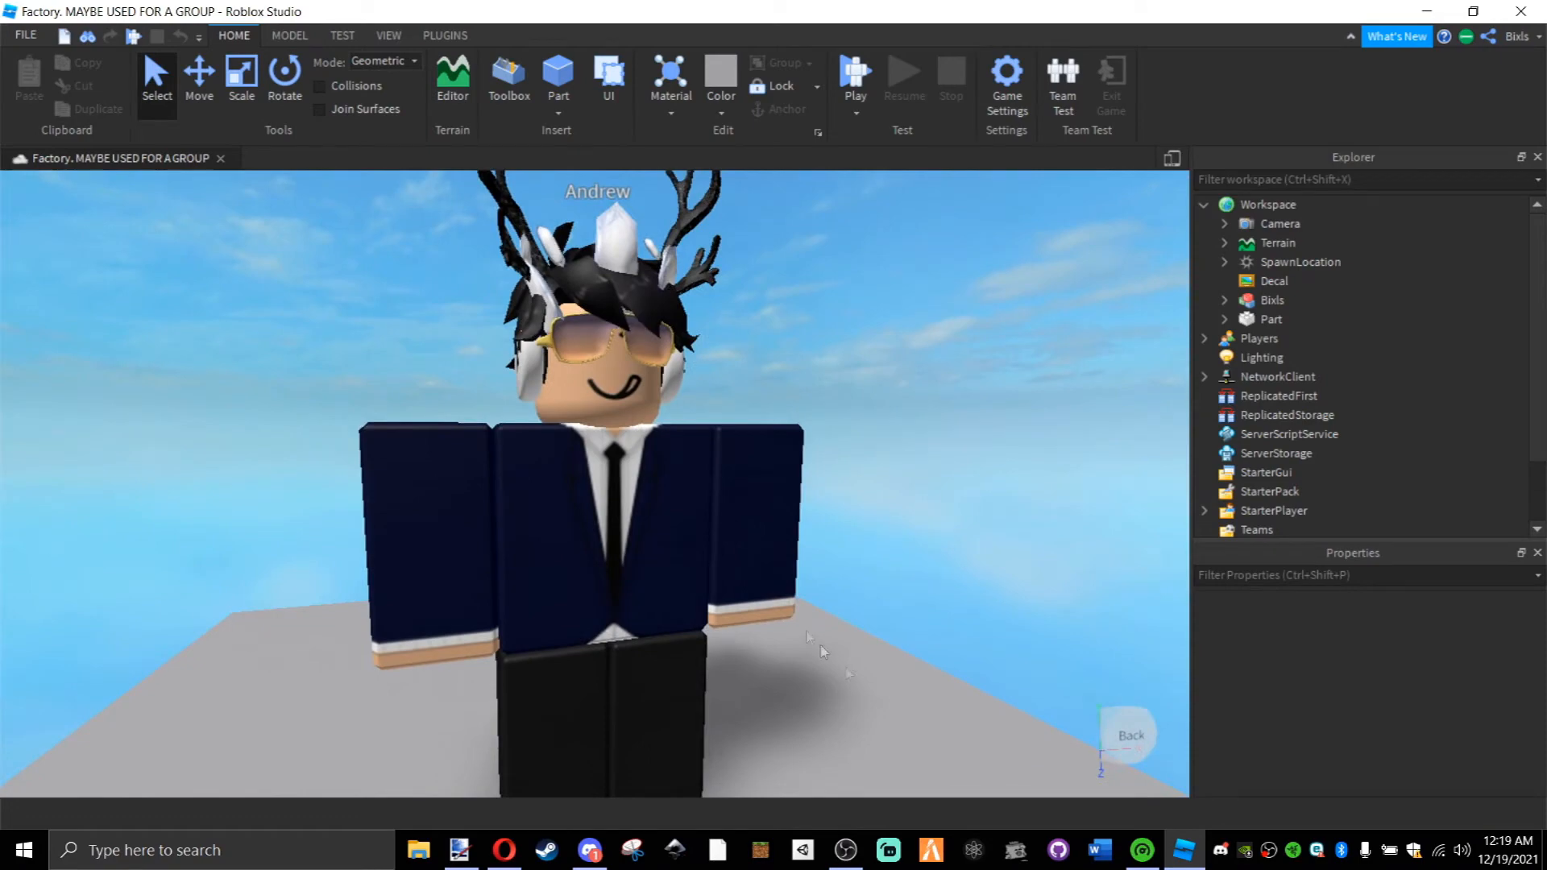
left_click_drag(1018, 534, 1018, 534)
mouse_move(872, 546)
left_mouse_down()
mouse_move(888, 552)
mouse_move(865, 547)
left_mouse_up()
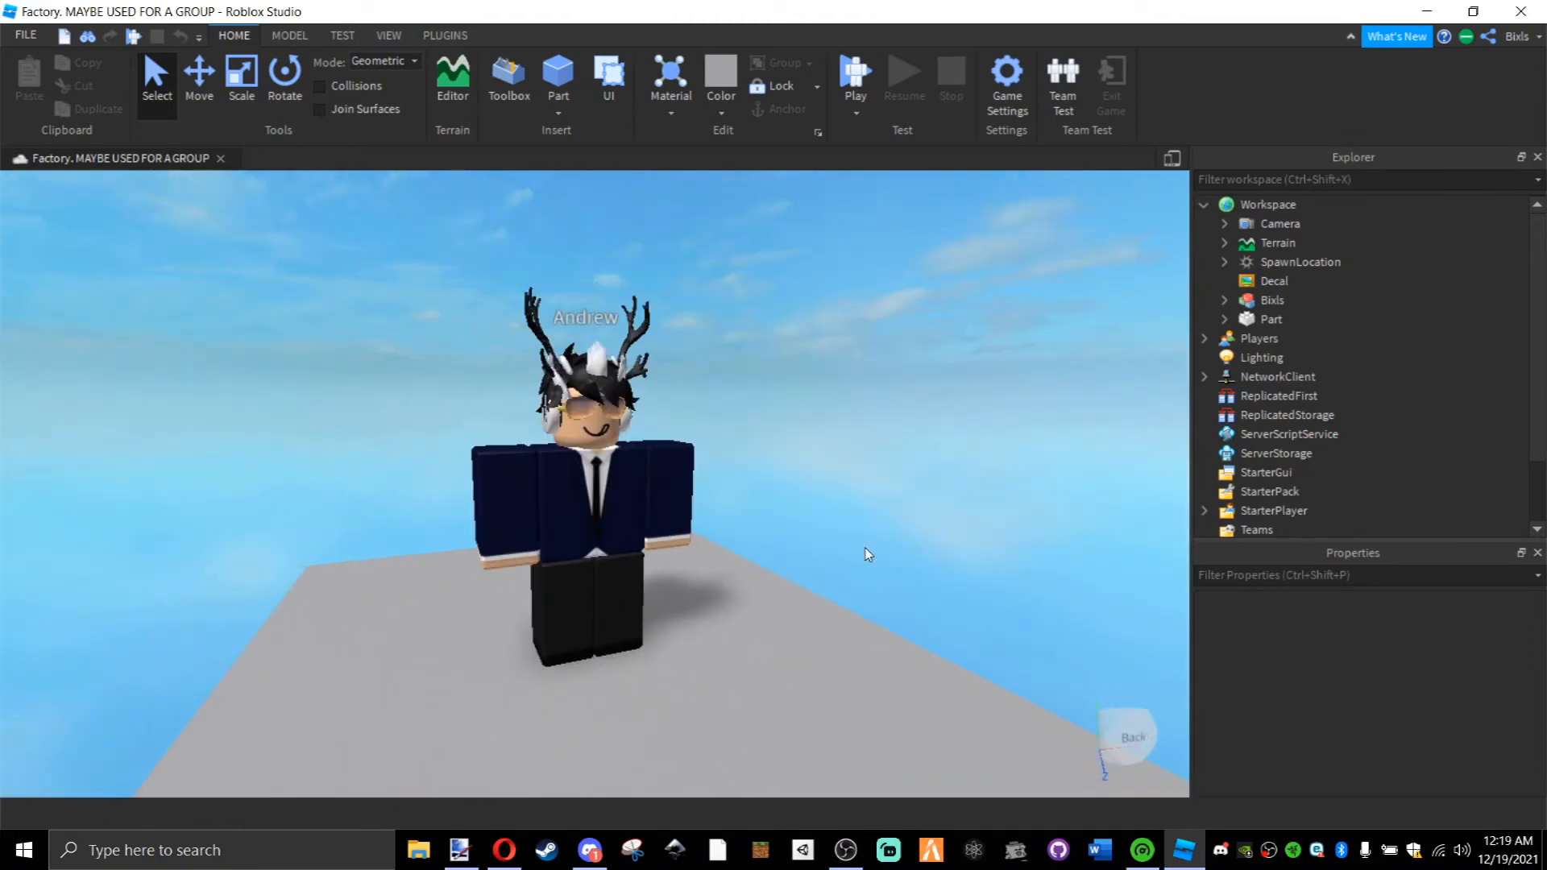
left_click(639, 507)
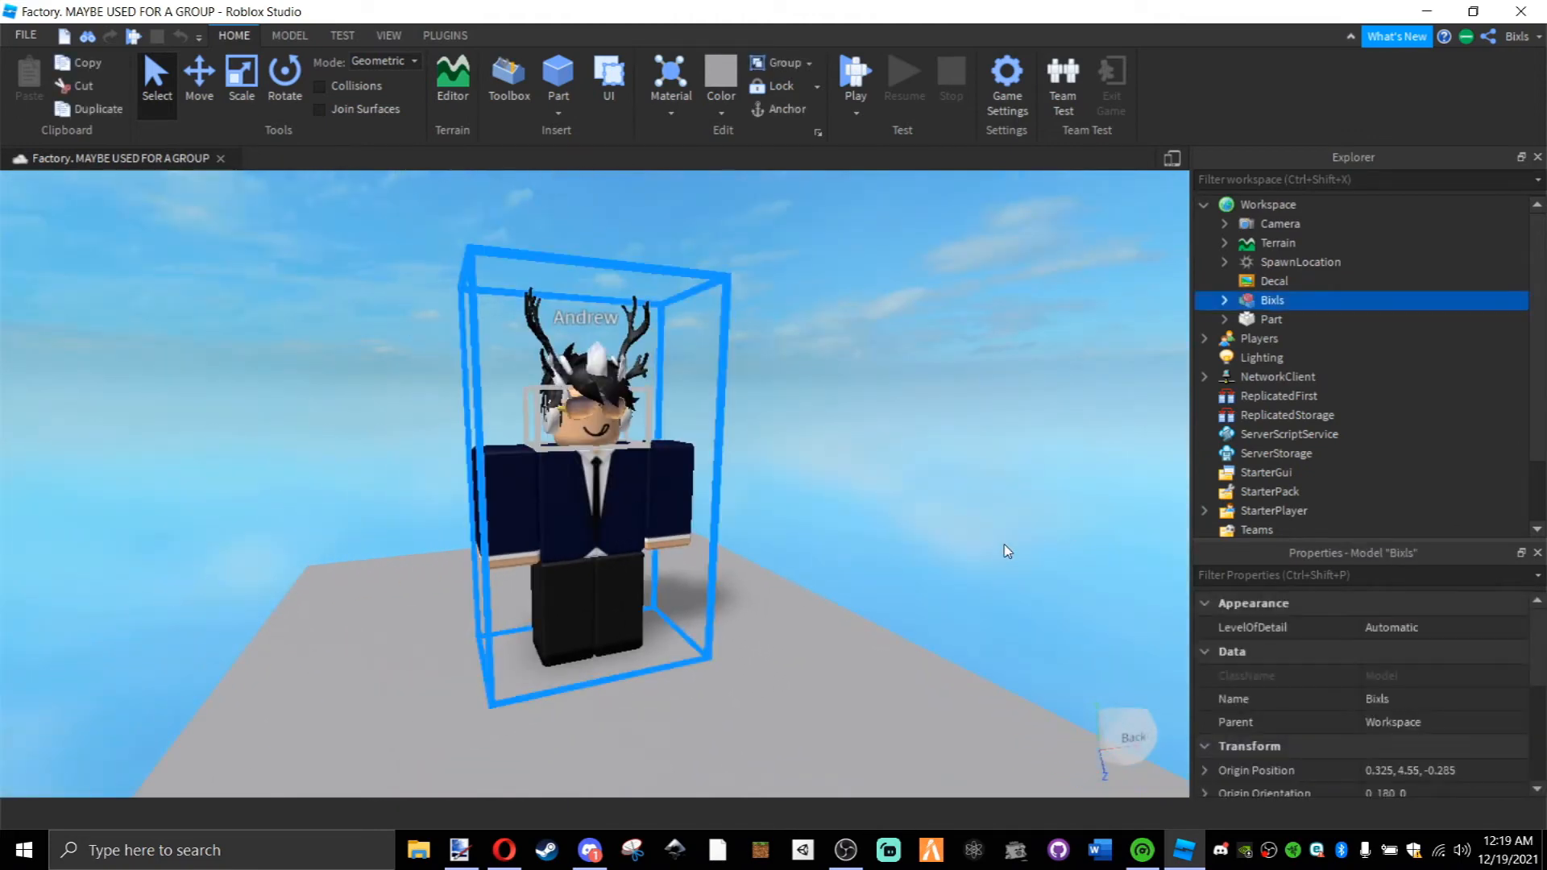
key("Delete")
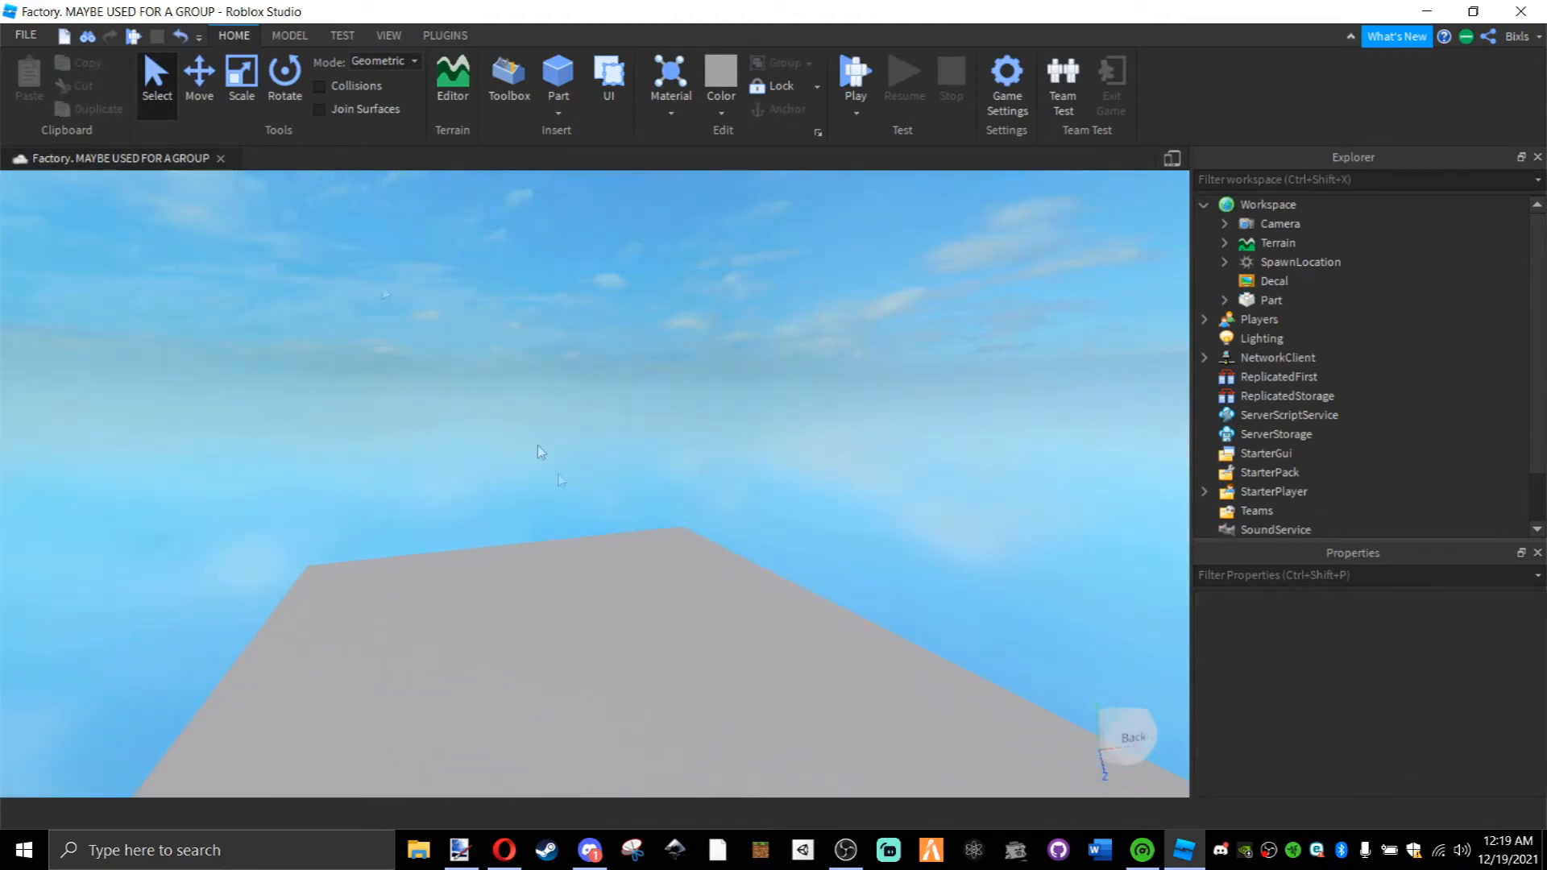
Start a play test and copy the player's avatar model from the Workspace.
key("F5")
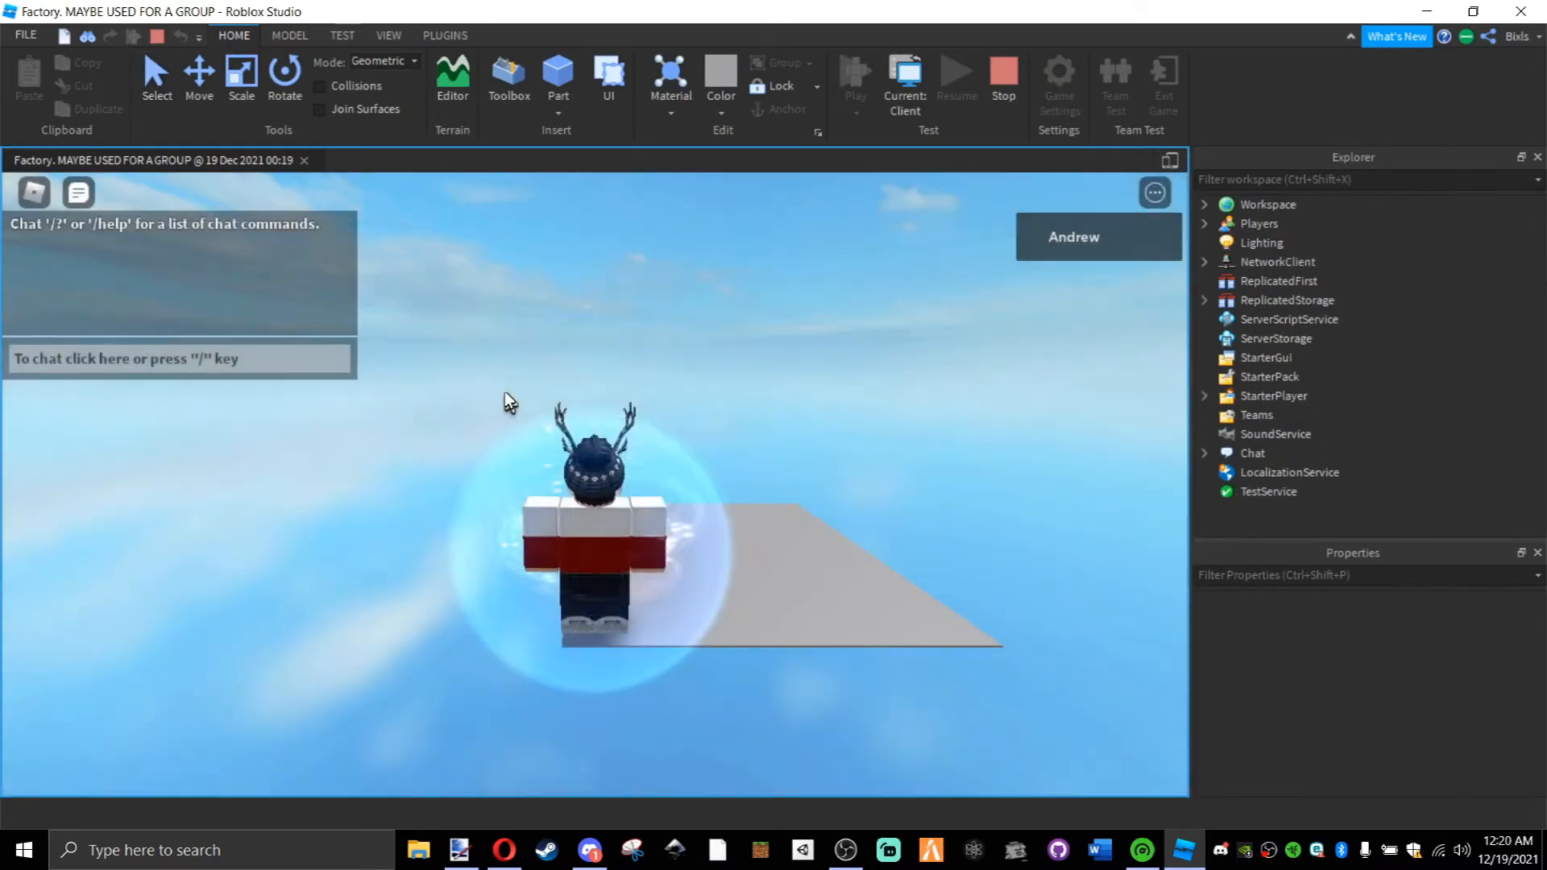
right_click(519, 400)
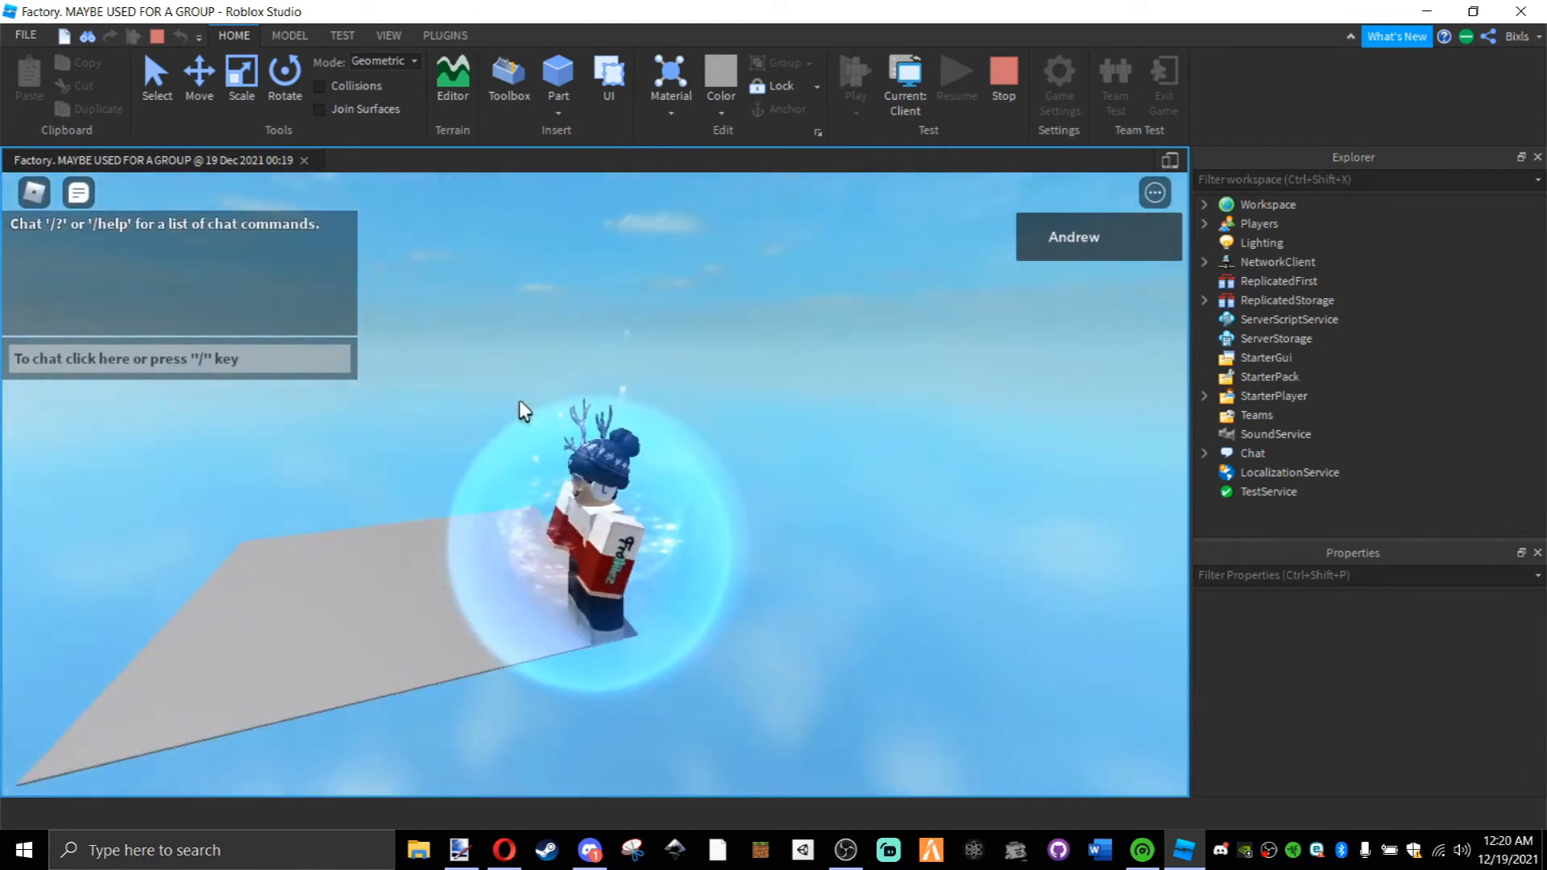
scroll(649, 639, "up", 3)
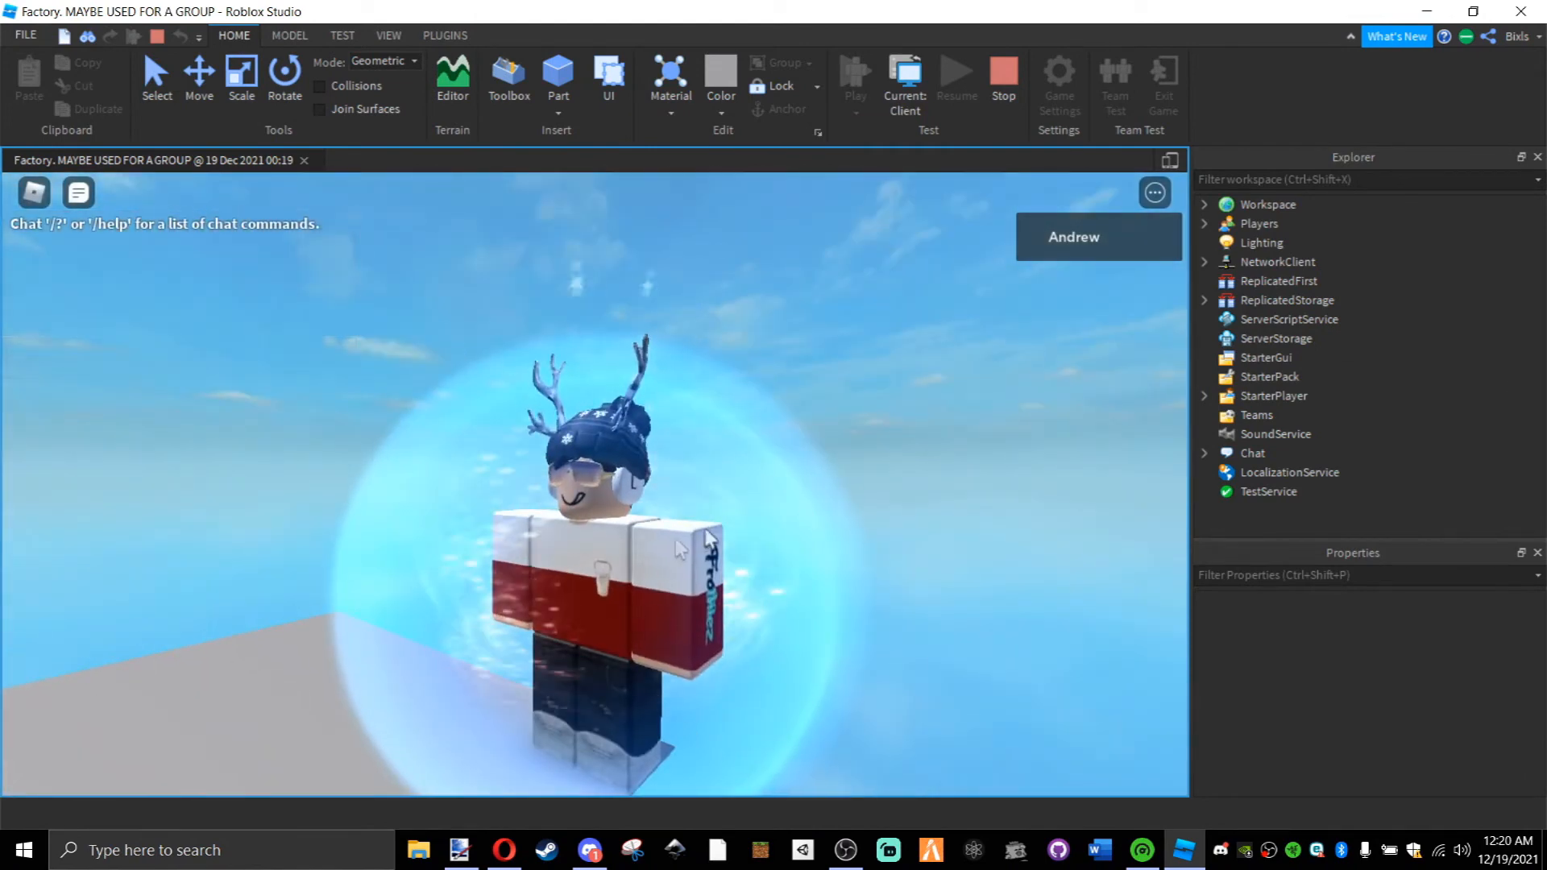
left_click(1204, 204)
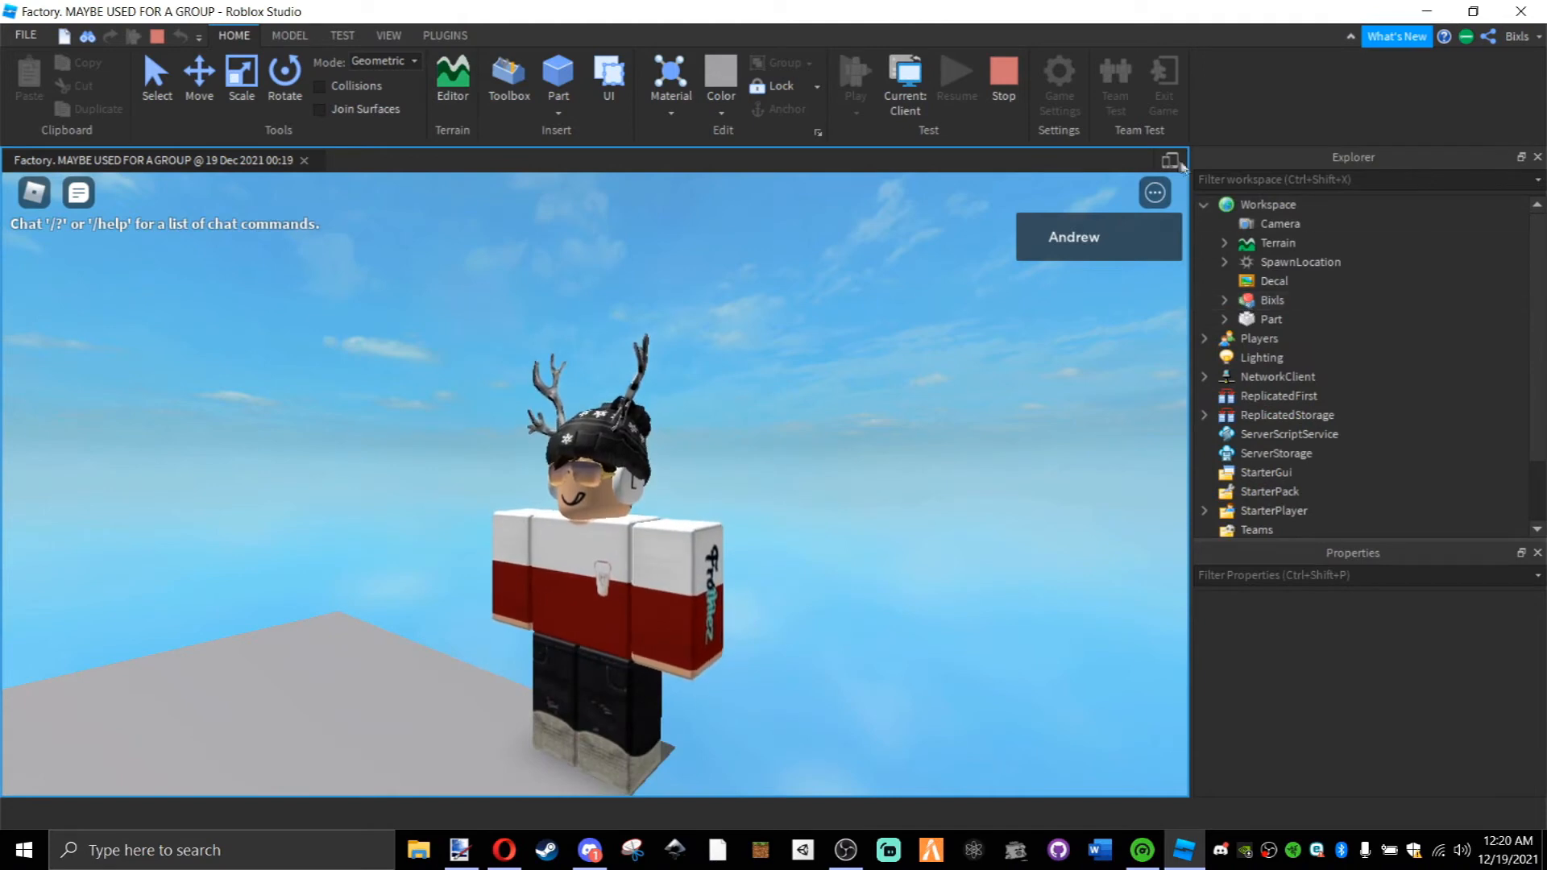
left_click(1261, 303)
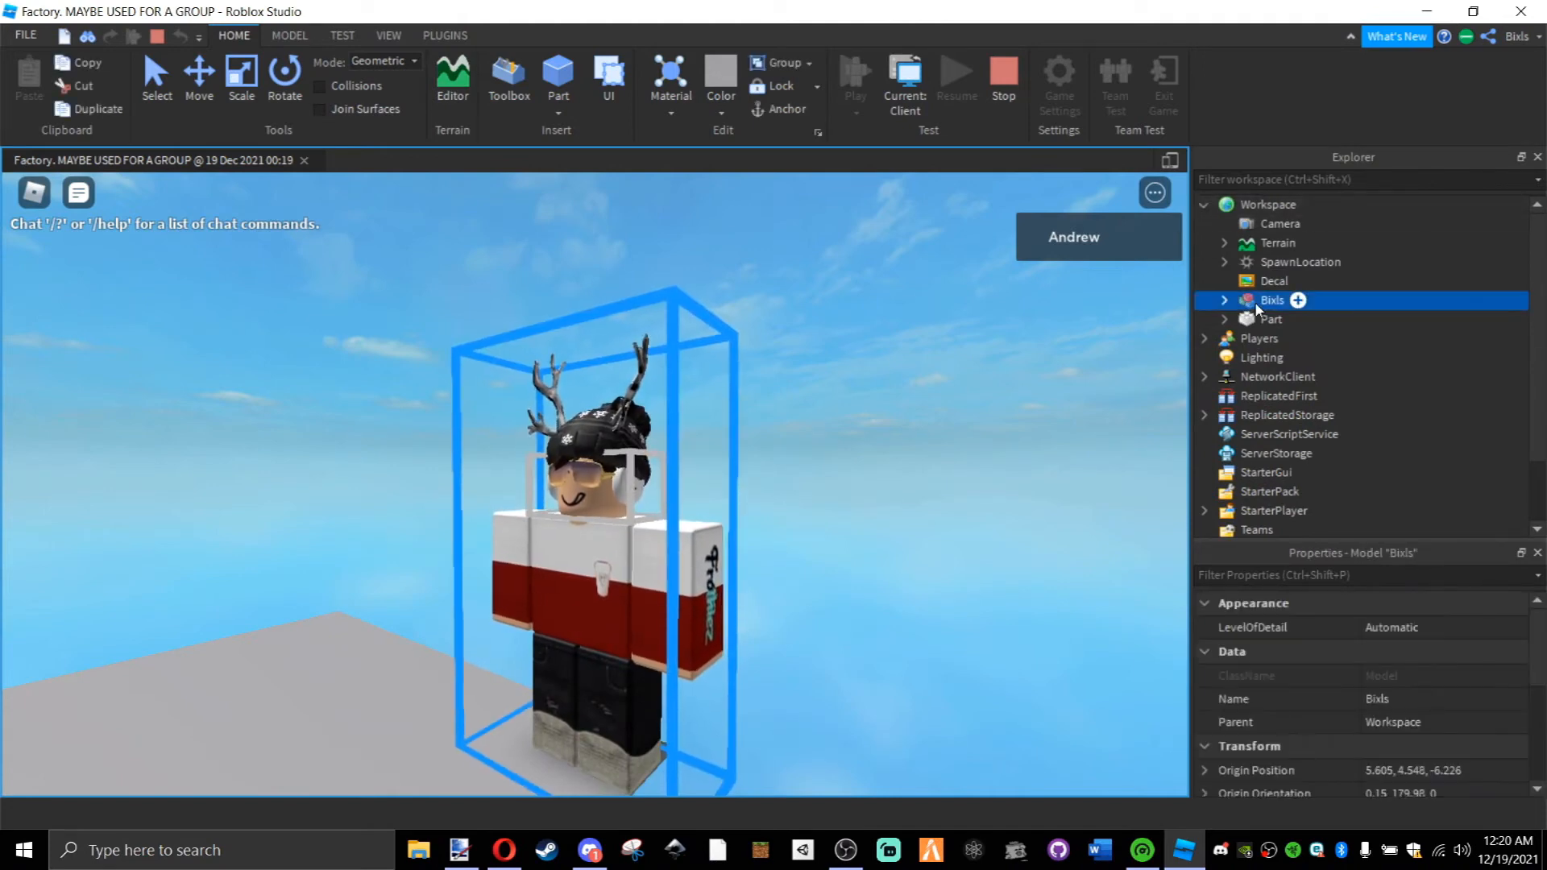
key("ctrl+c")
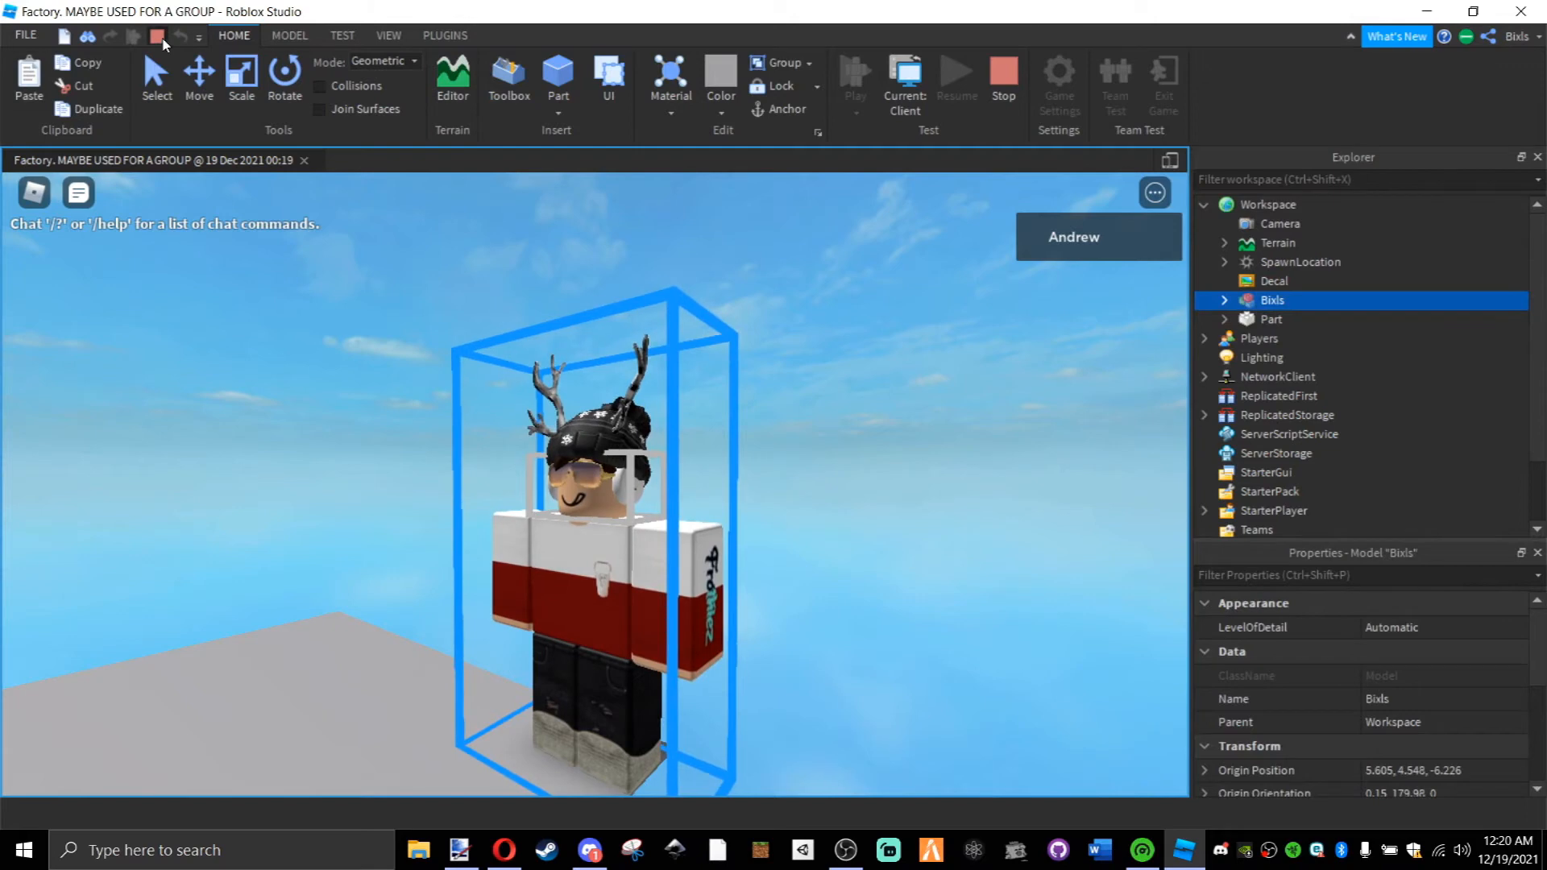
Stop the play test and paste the copied avatar model into the place.
key("shift+F5")
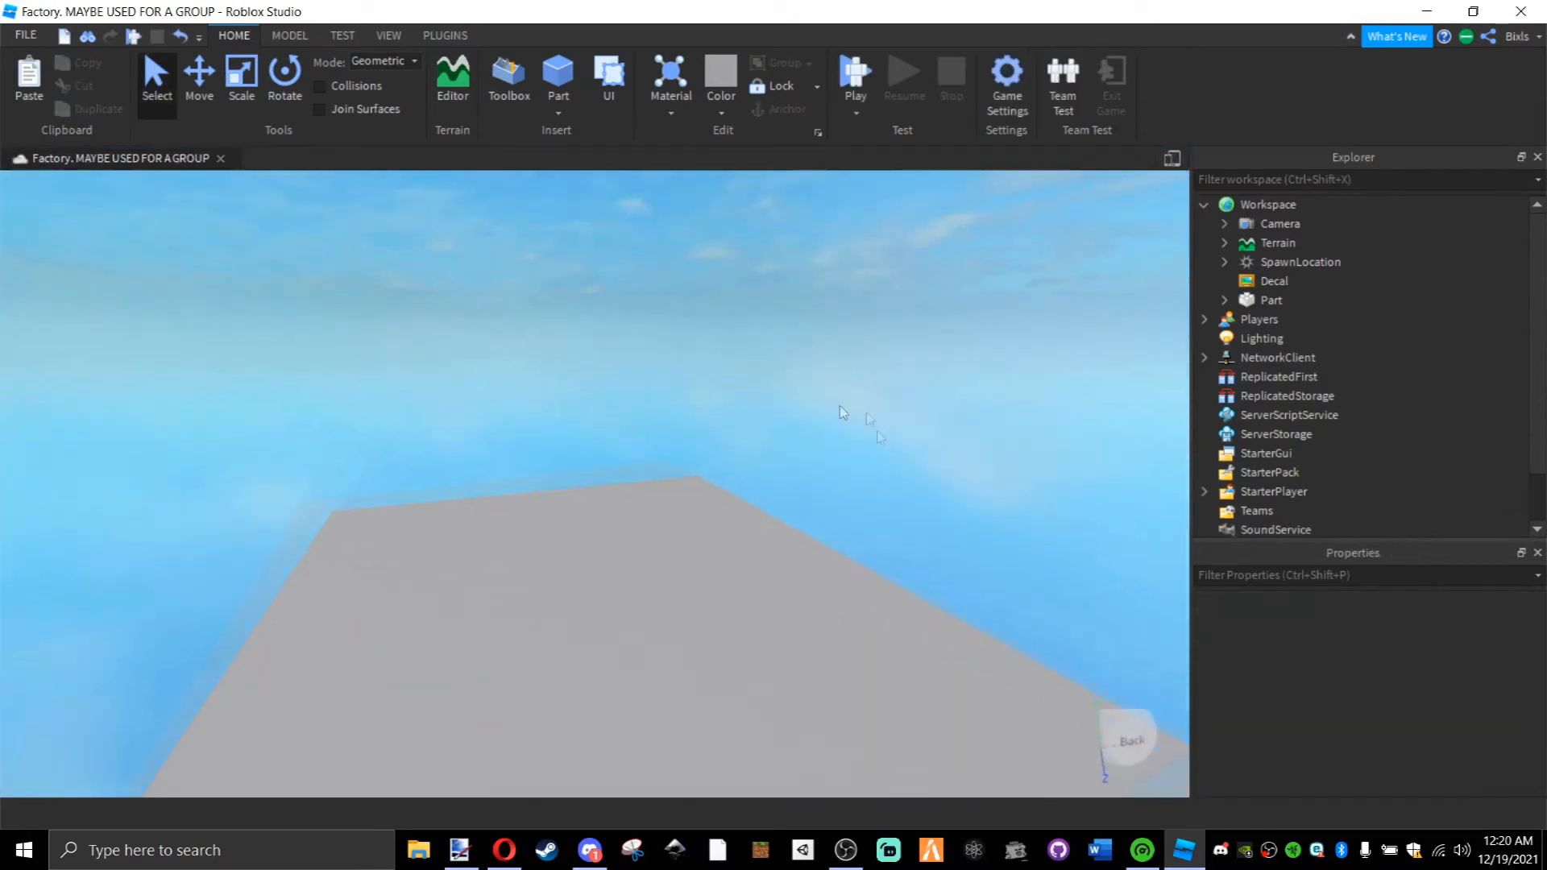
key("ctrl+v")
left_click(847, 396)
left_click_drag(848, 395, 847, 396)
key("e")
key("w")
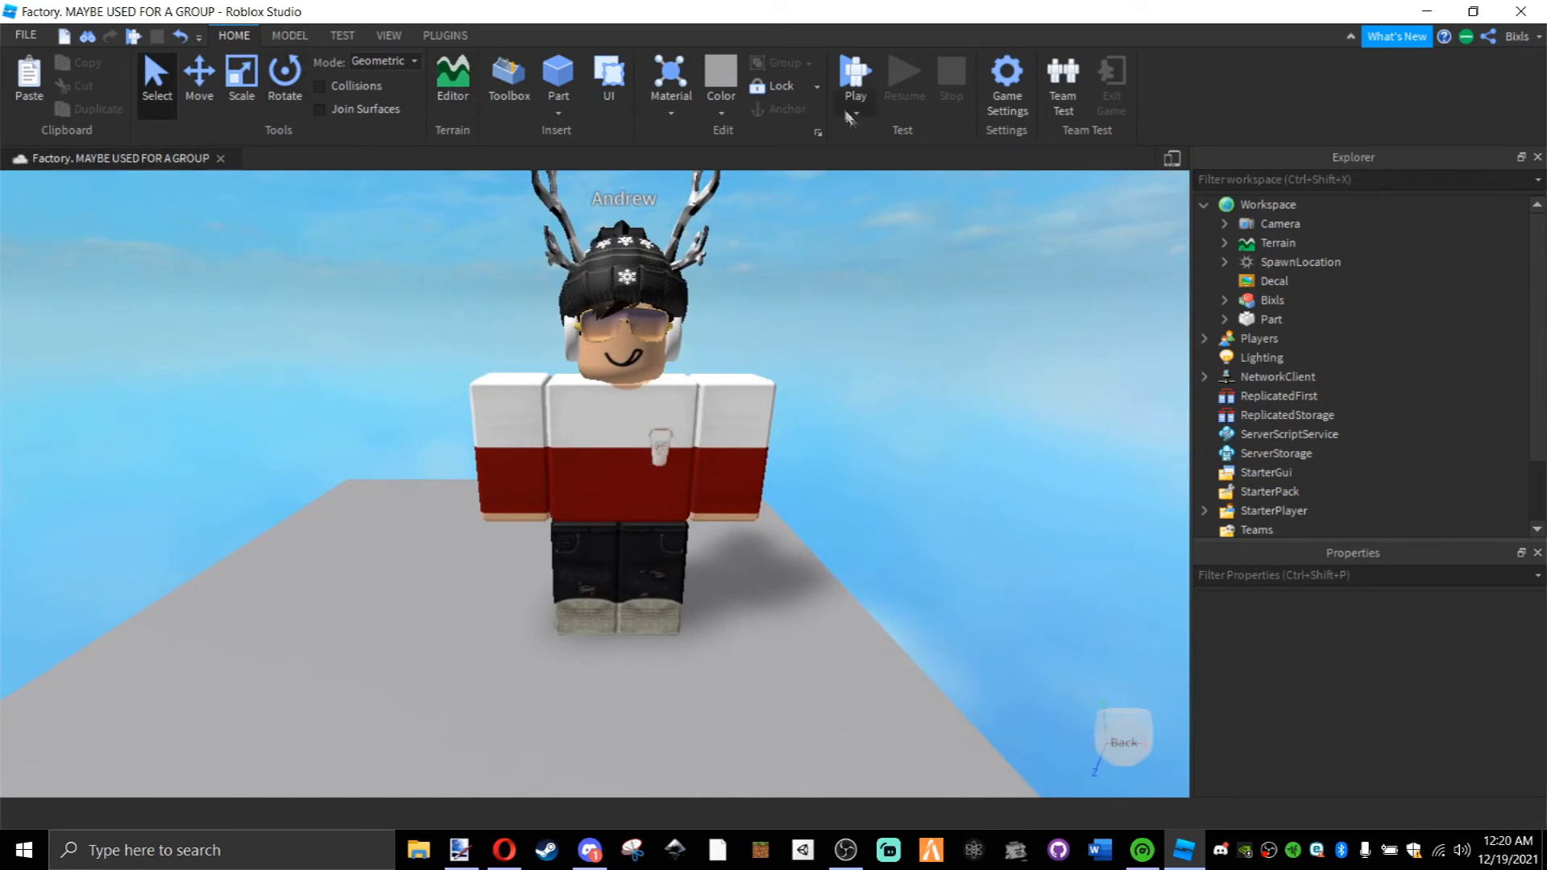
Set the ShirtTemplate of the avatar's Shirt object to a new image uploaded from Untitled.png in the Pictures folder.
left_click(649, 498)
left_click(1224, 300)
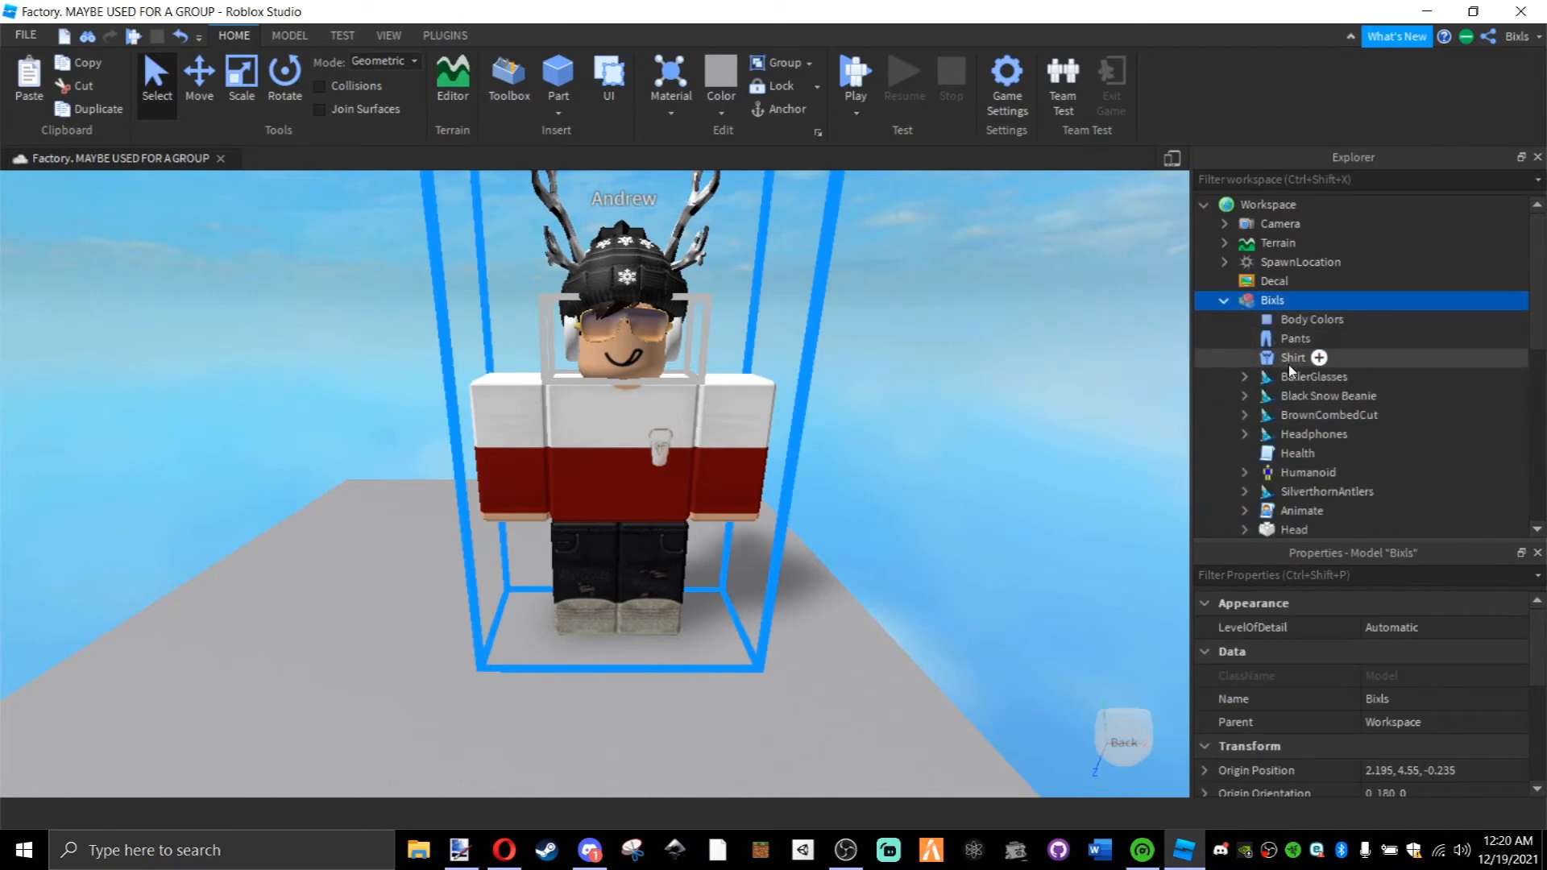
left_click(1292, 358)
left_click(1418, 652)
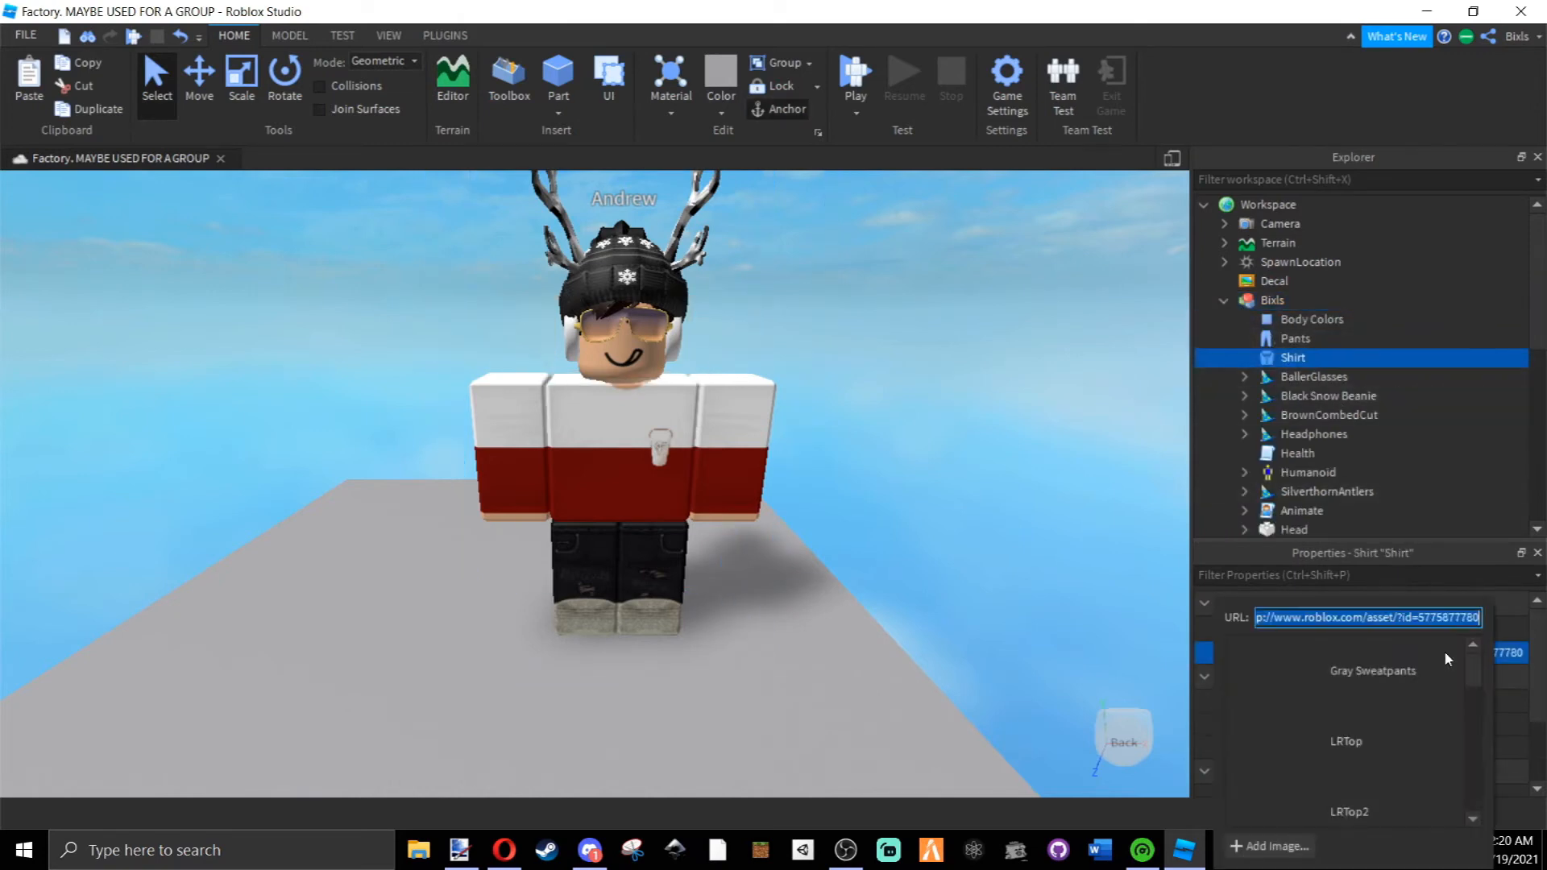
left_click(1273, 846)
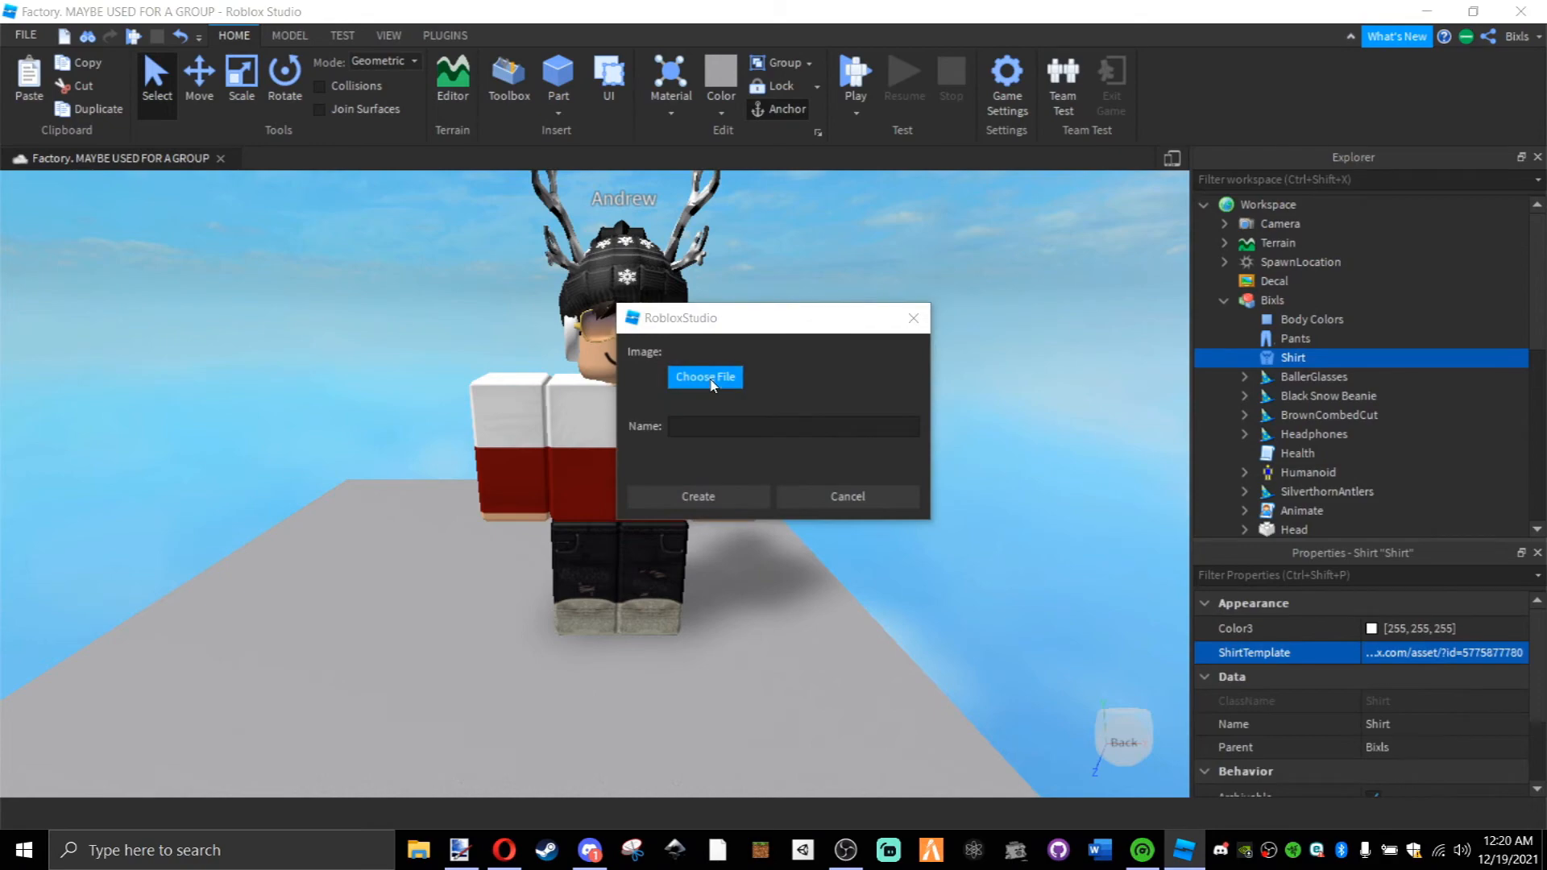
left_click(707, 378)
left_click_drag(1534, 288, 1534, 476)
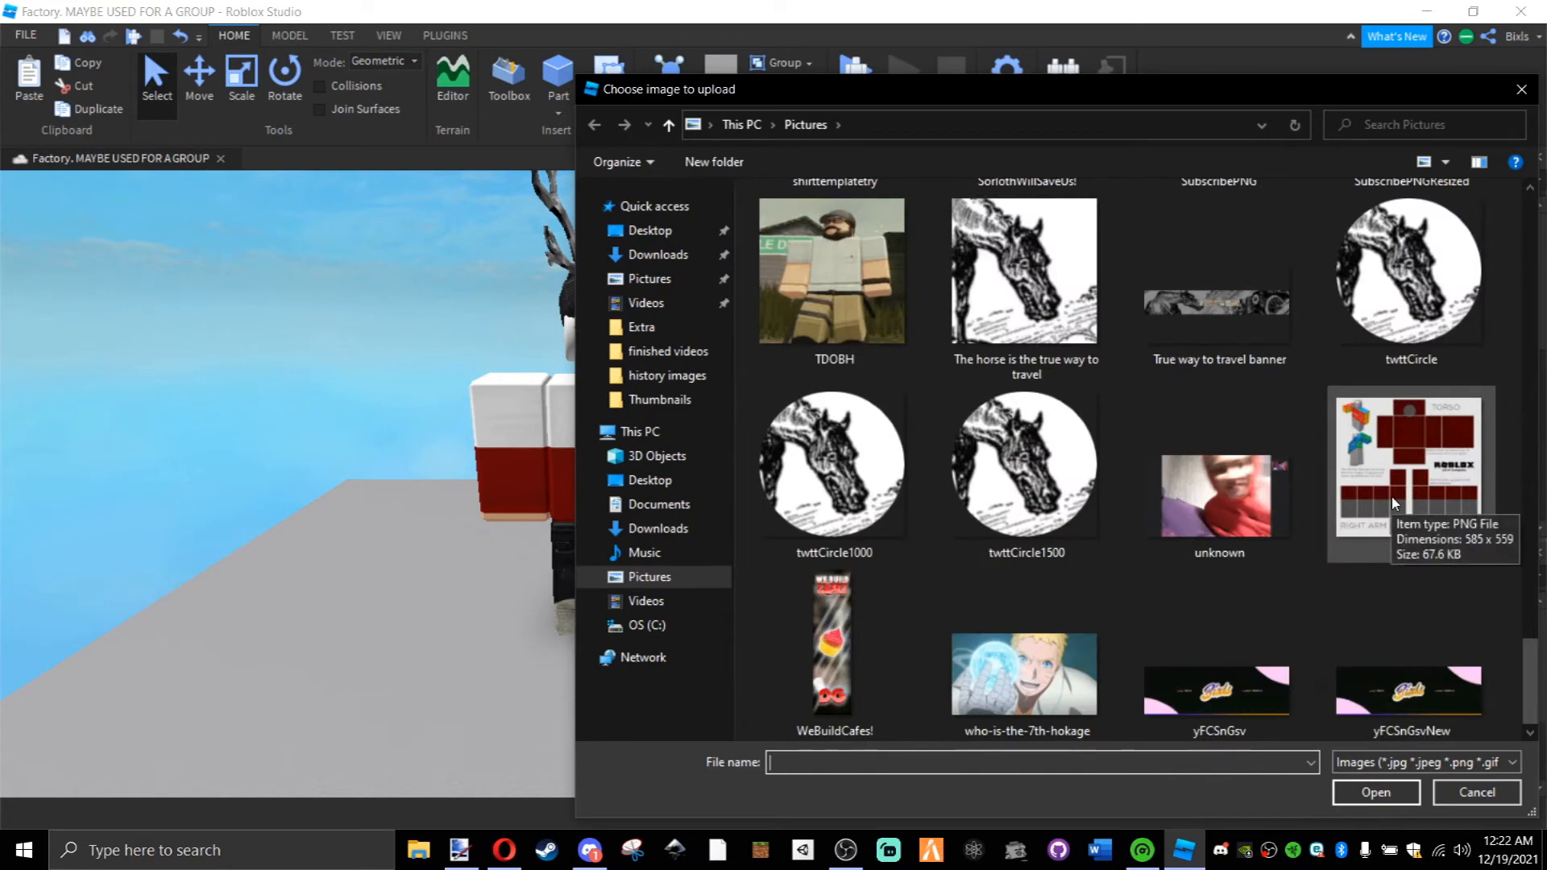
double_click(1395, 503)
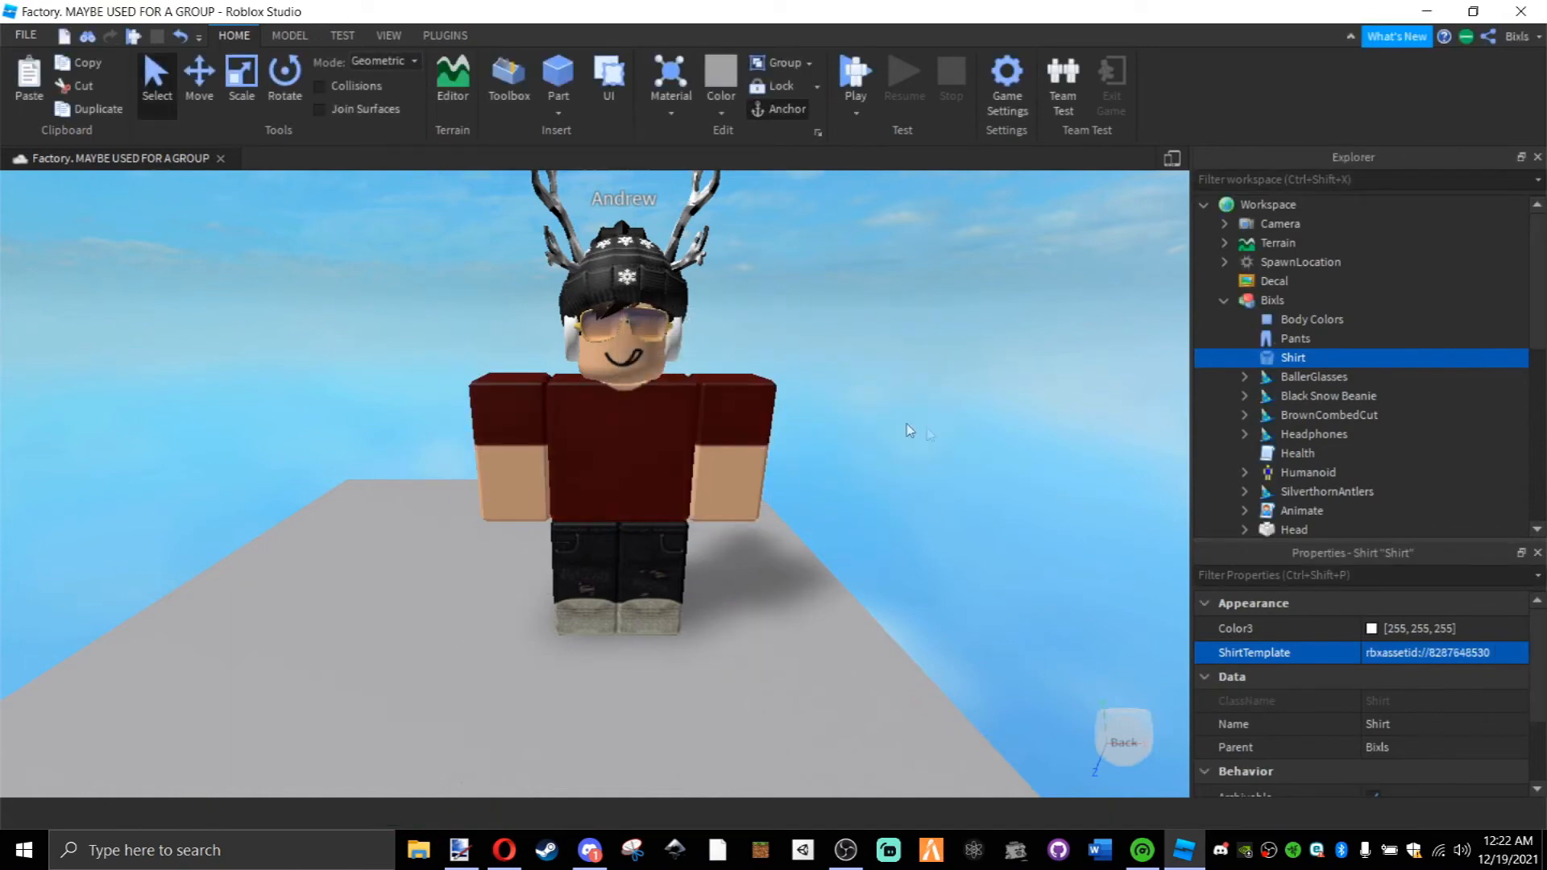
Examine the new shirt on the avatar from the front and side, including the sleeve and torso shading up close.
left_click(919, 421)
scroll(897, 450, "up", 2)
scroll(1007, 483, "down", 1)
left_click_drag(1007, 483, 1013, 450)
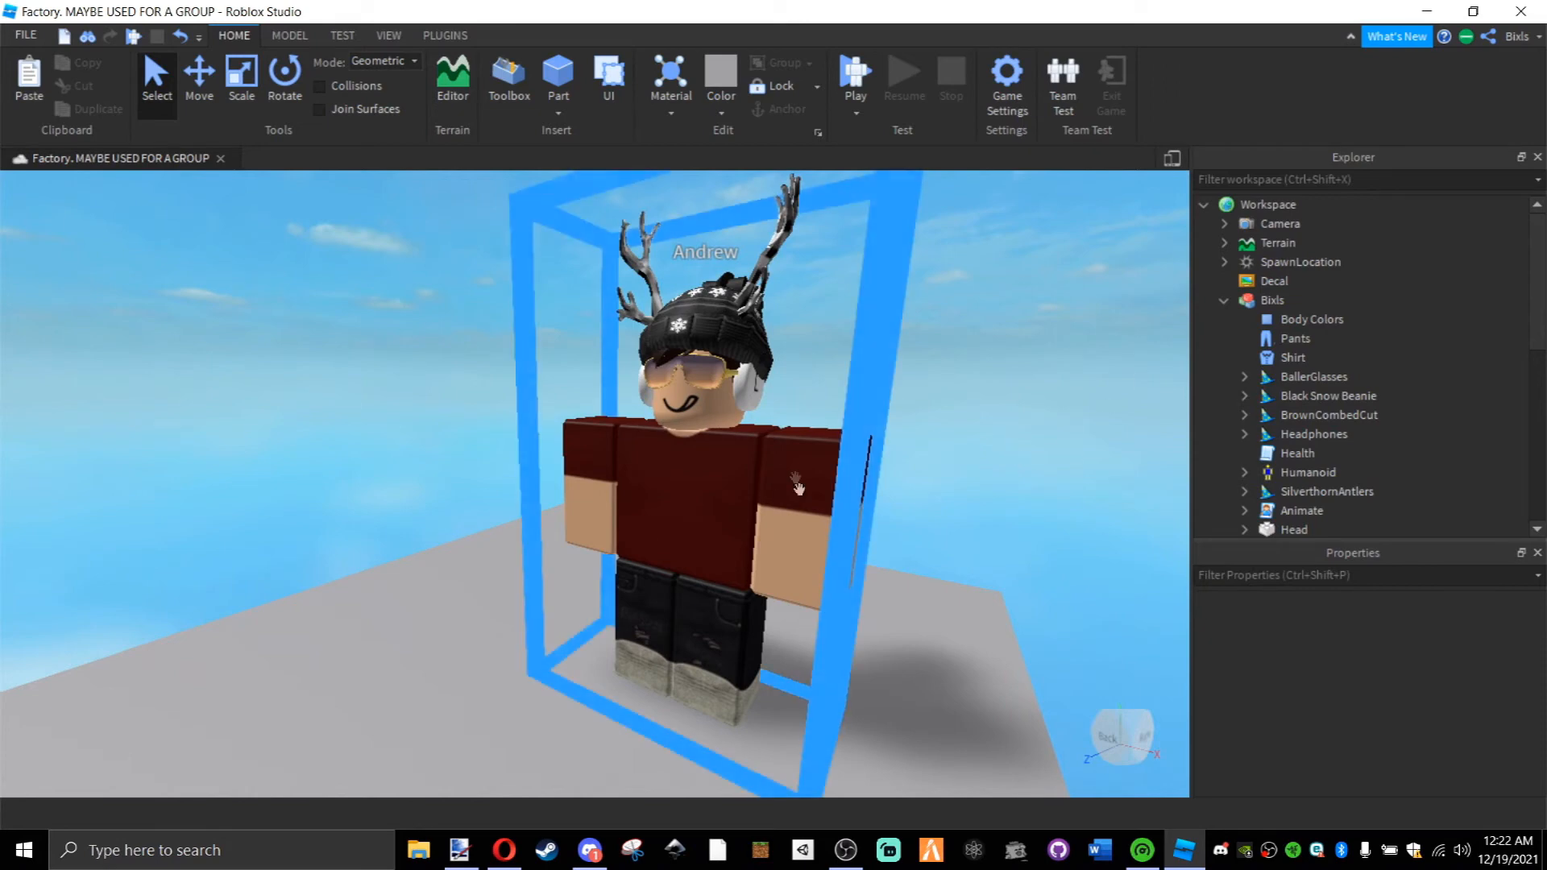
scroll(592, 489, "up", 5)
scroll(680, 524, "up", 3)
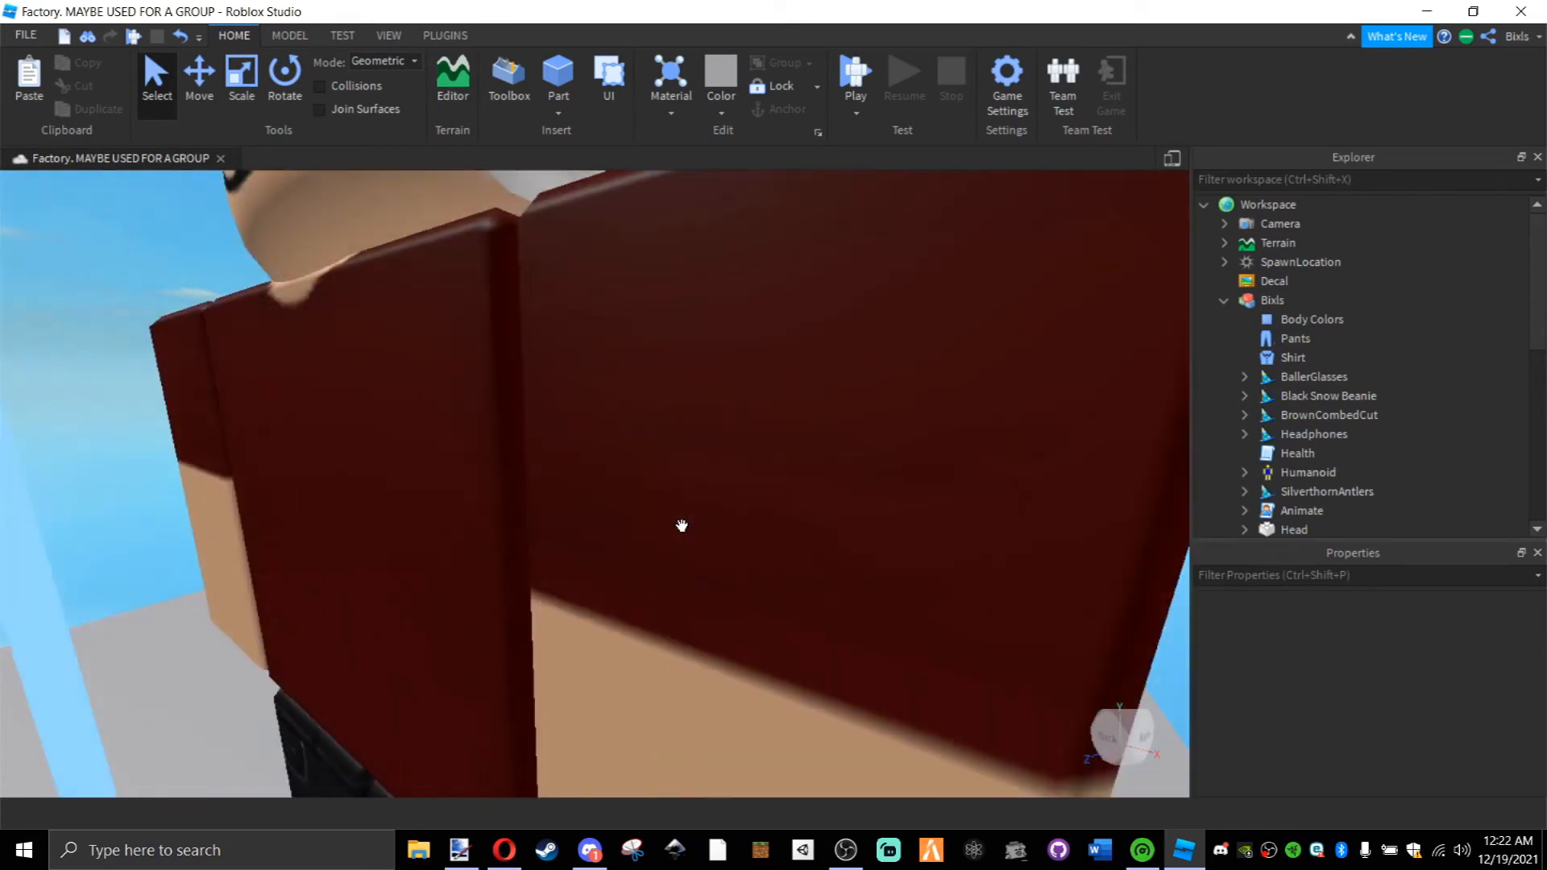
Set the ShirtTemplate of the avatar's Shirt object to the LRTop image.
scroll(680, 525, "down", 1)
scroll(556, 532, "down", 3)
left_click_drag(556, 532, 808, 559)
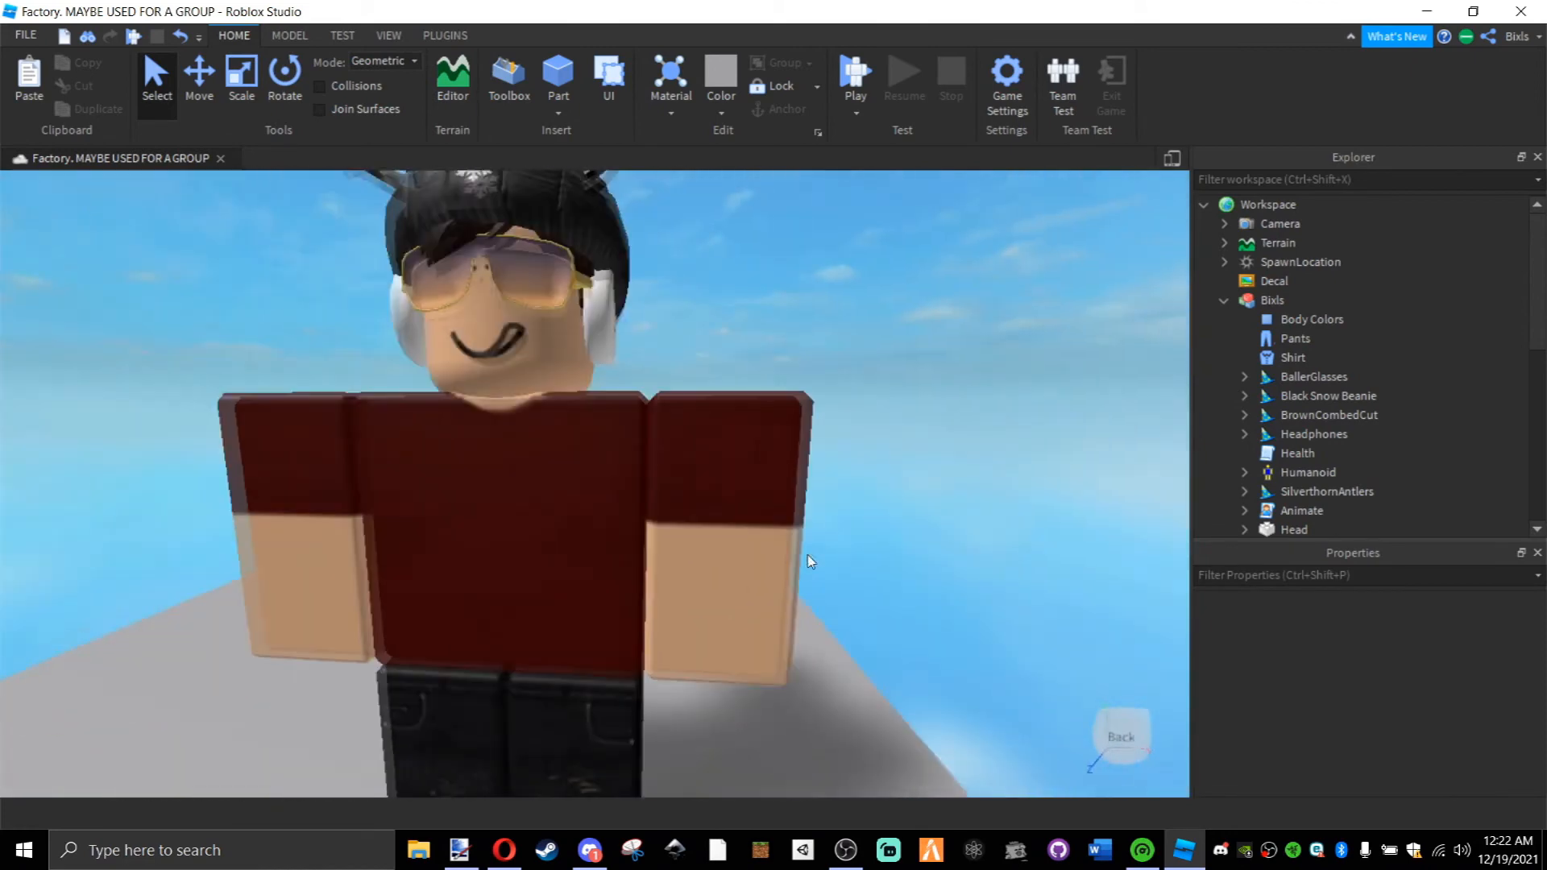
scroll(808, 559, "down", 4)
left_click_drag(959, 533, 960, 534)
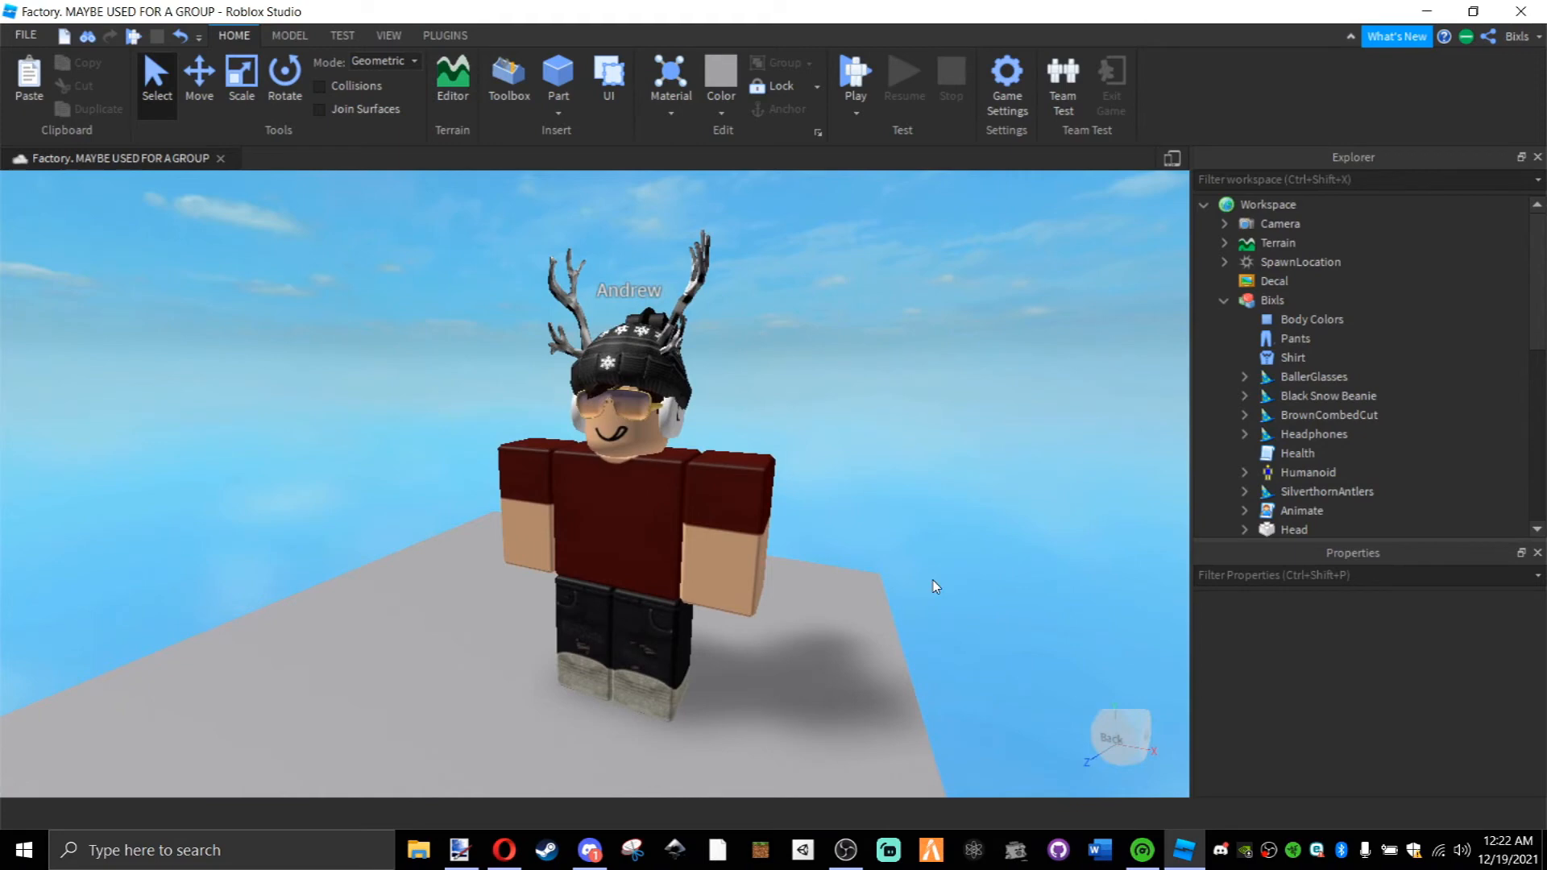
left_click(1310, 359)
left_click(1418, 654)
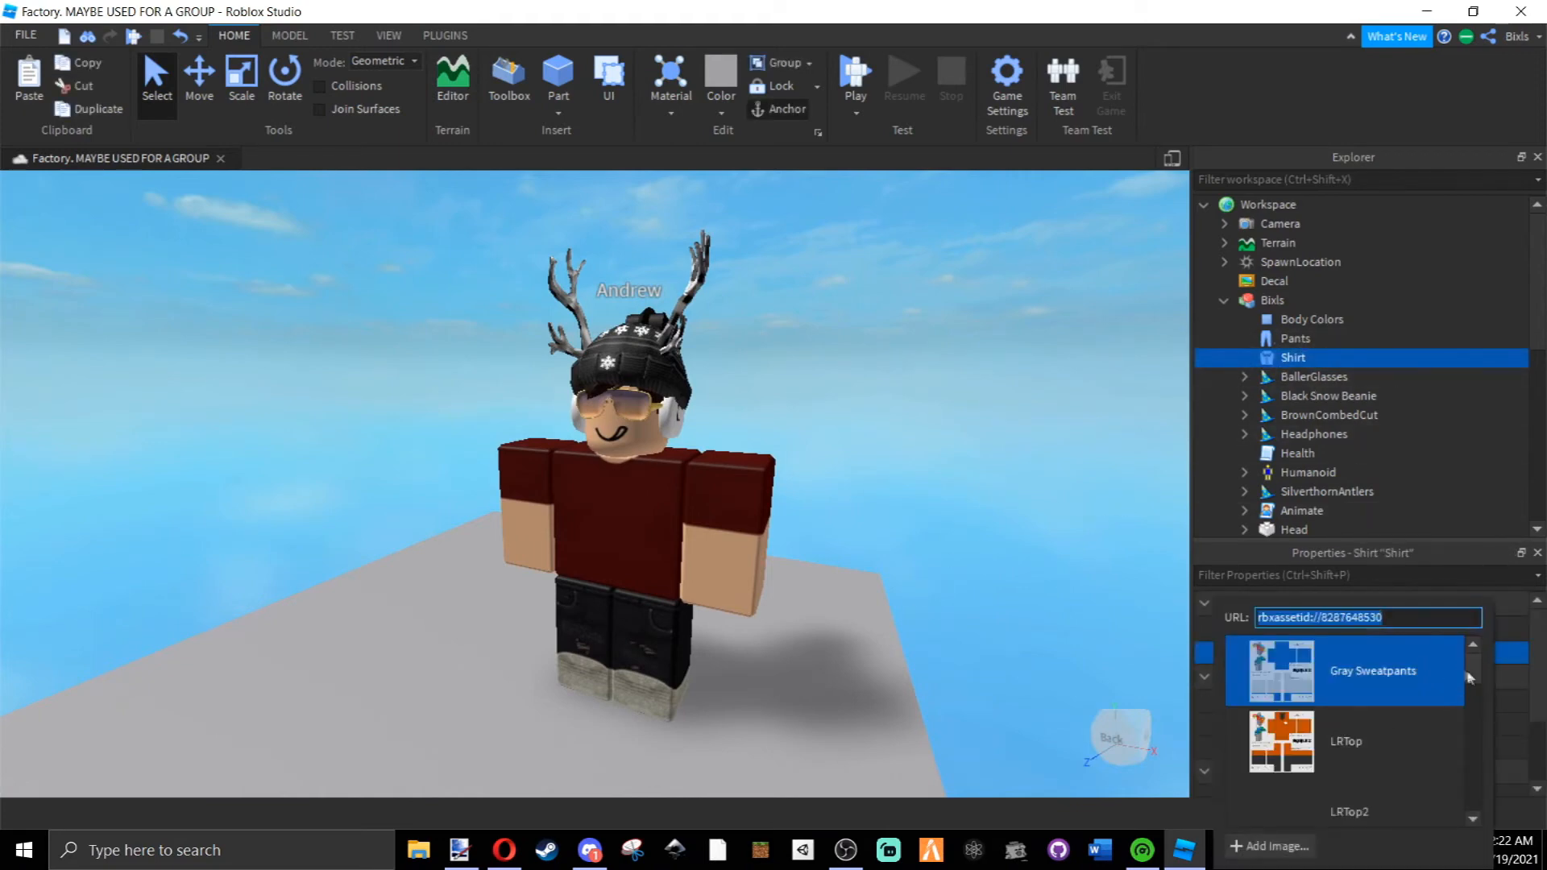
left_click_drag(1476, 671, 1476, 685)
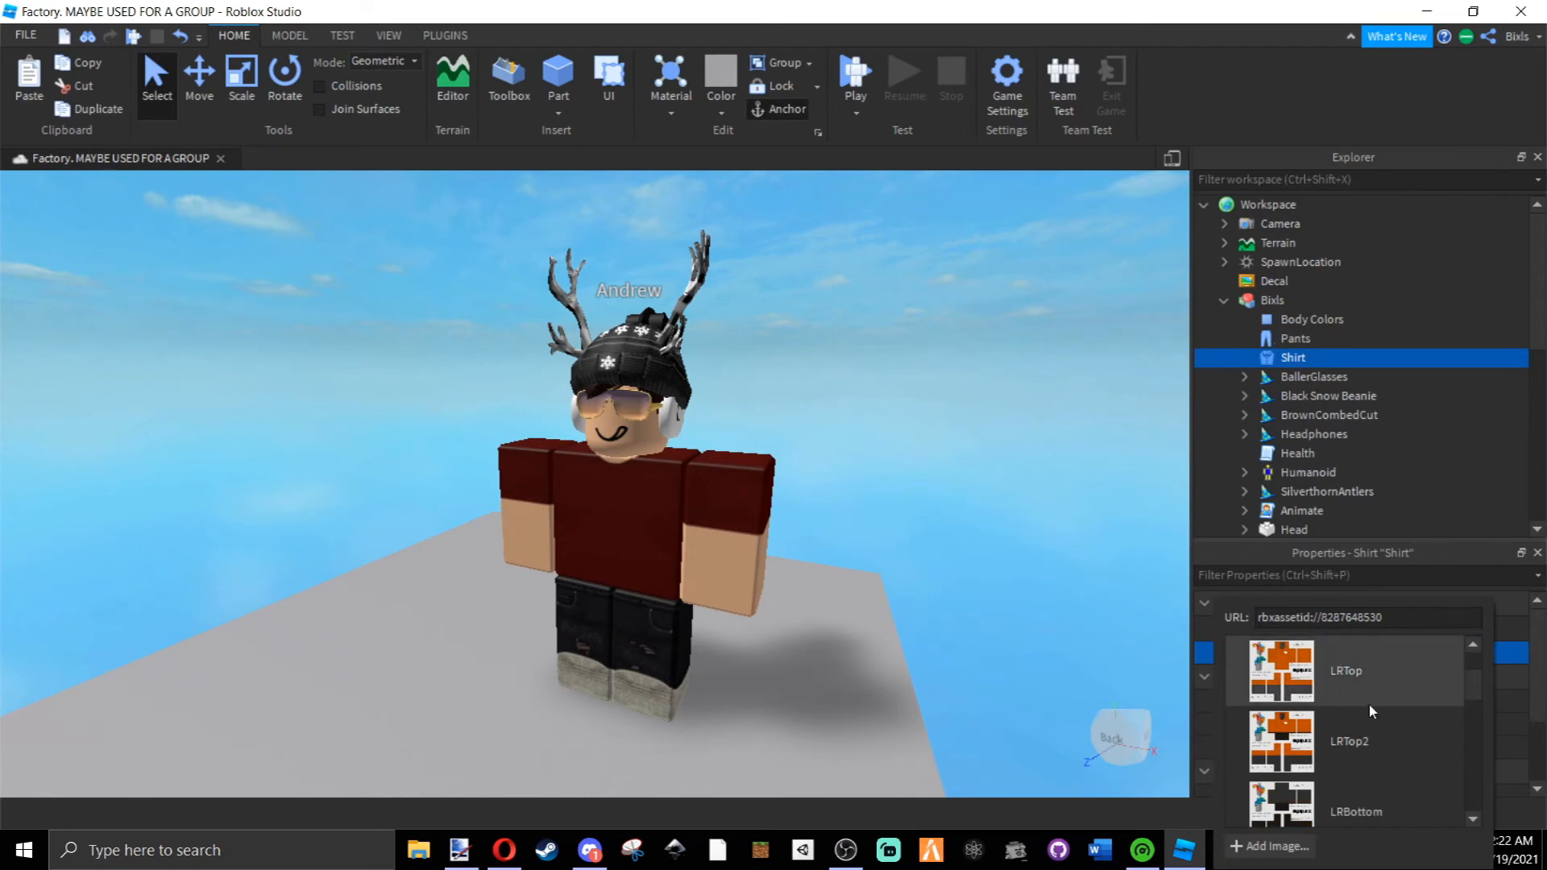
left_click(1357, 665)
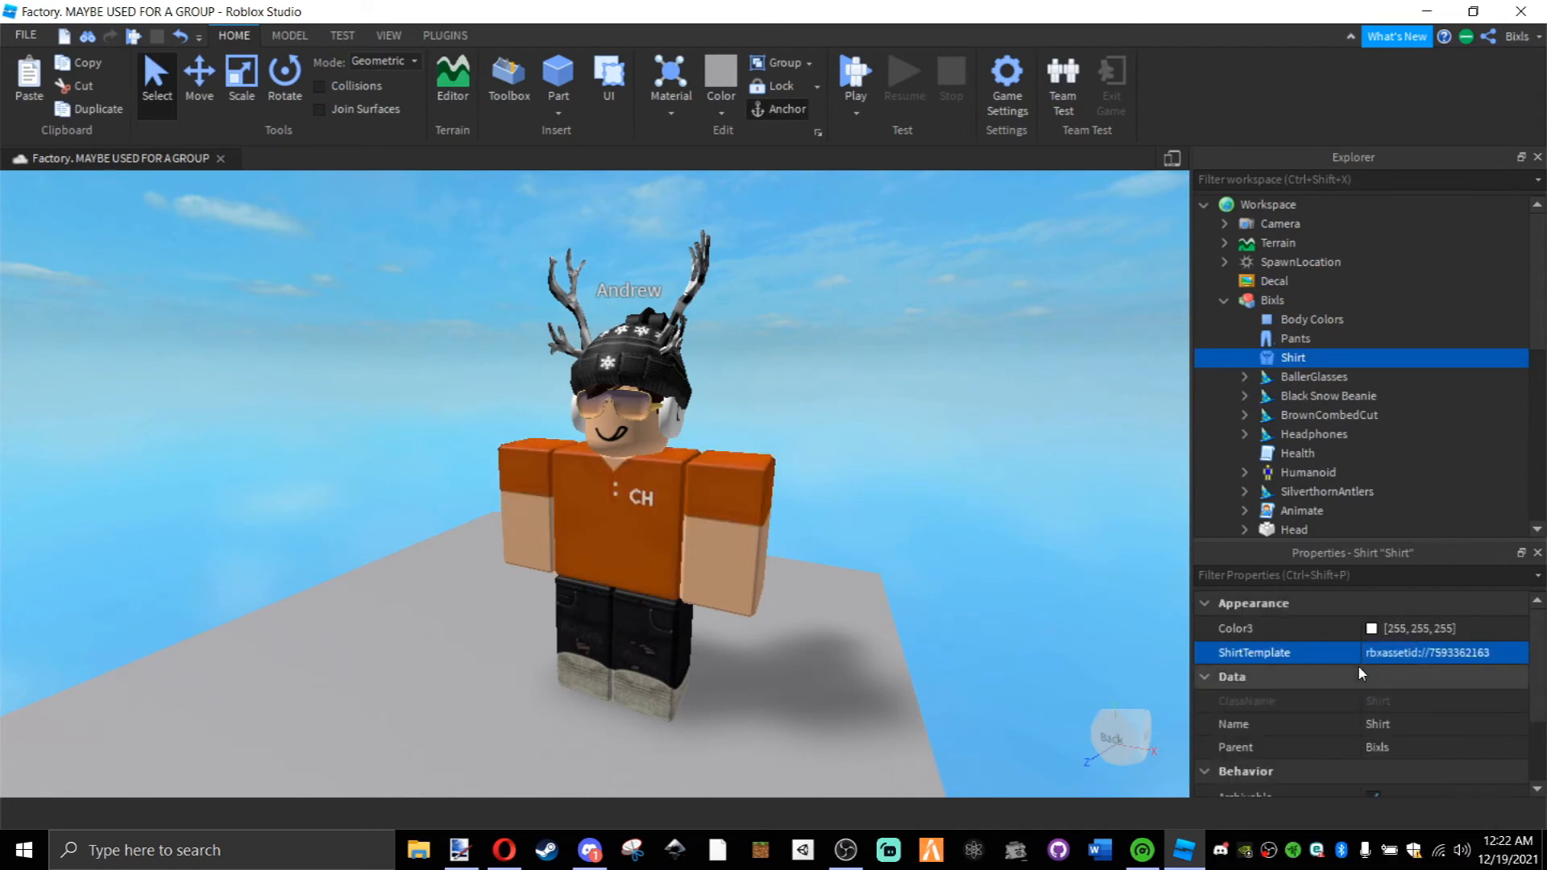
Switch the avatar's ShirtTemplate to the WhiteButtonUpWTie image.
left_click(1466, 651)
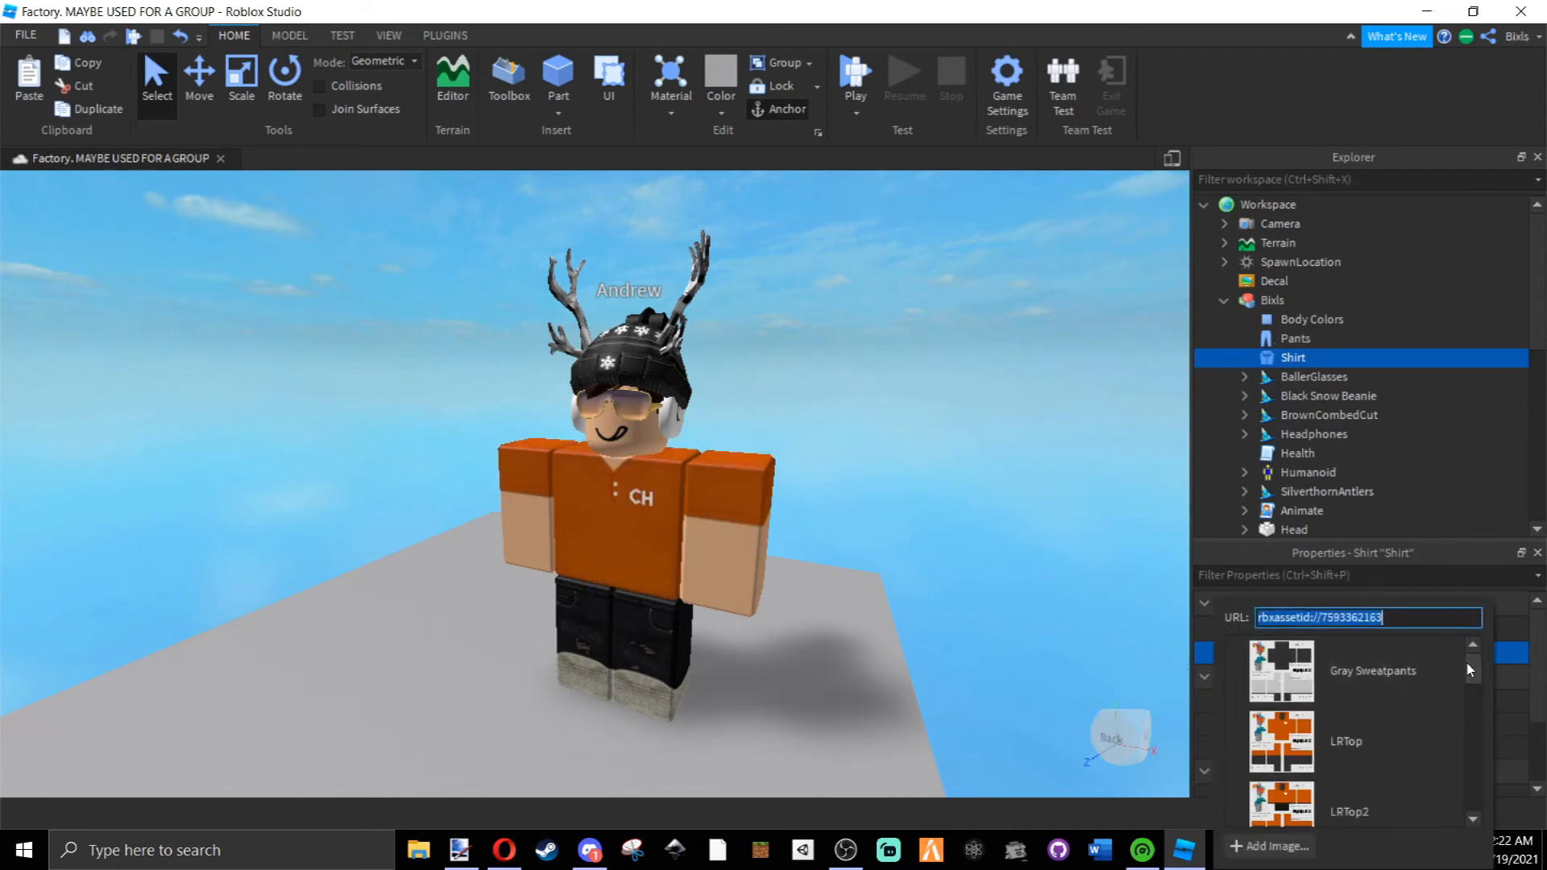
left_click_drag(1467, 669, 1478, 716)
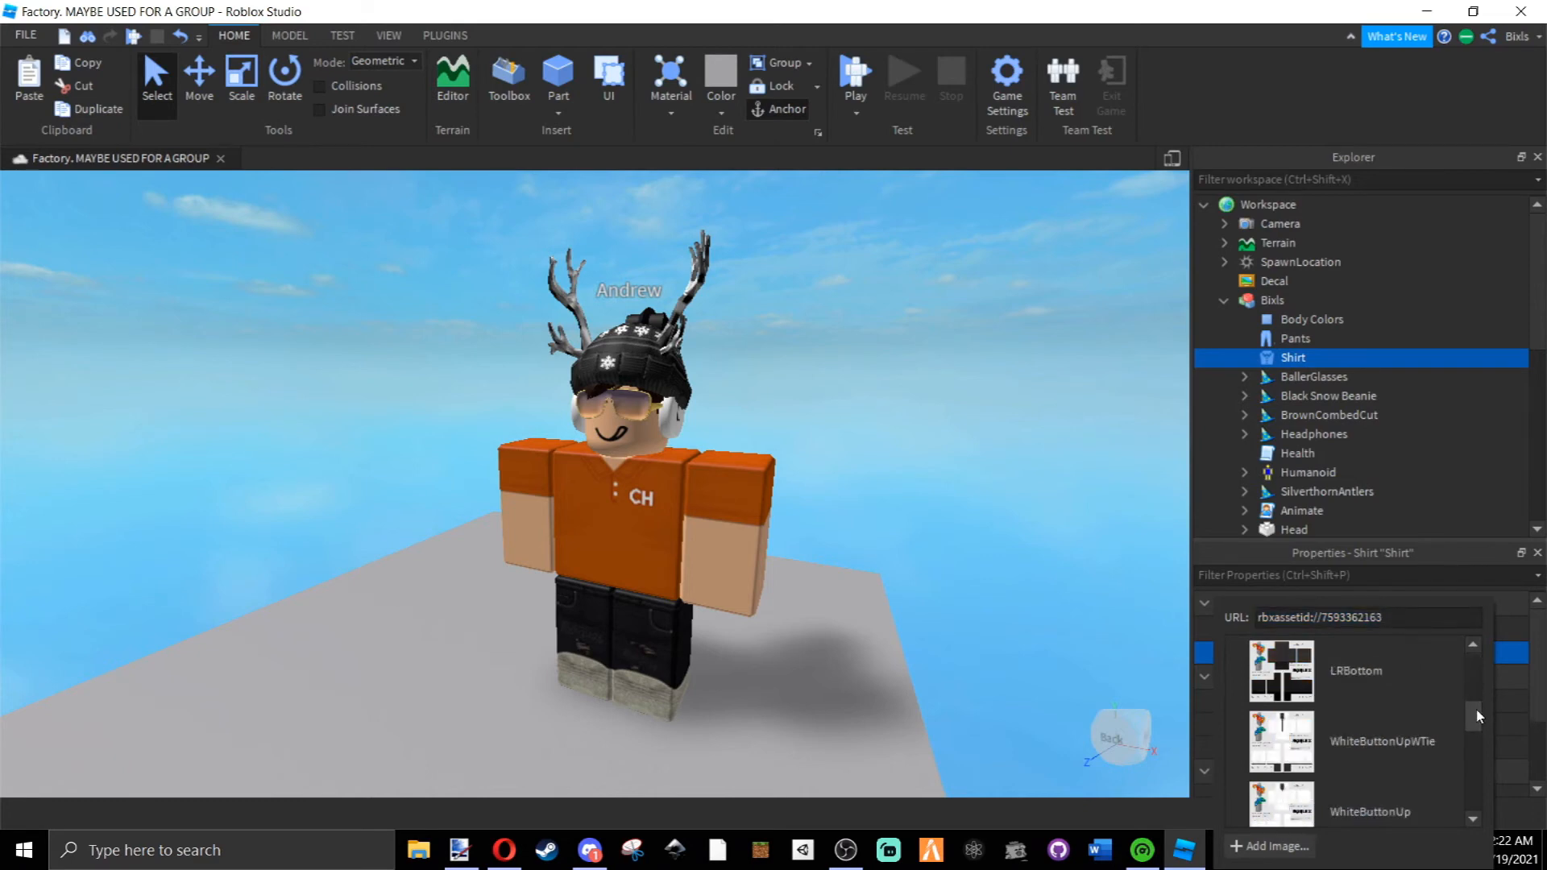
left_click(1424, 756)
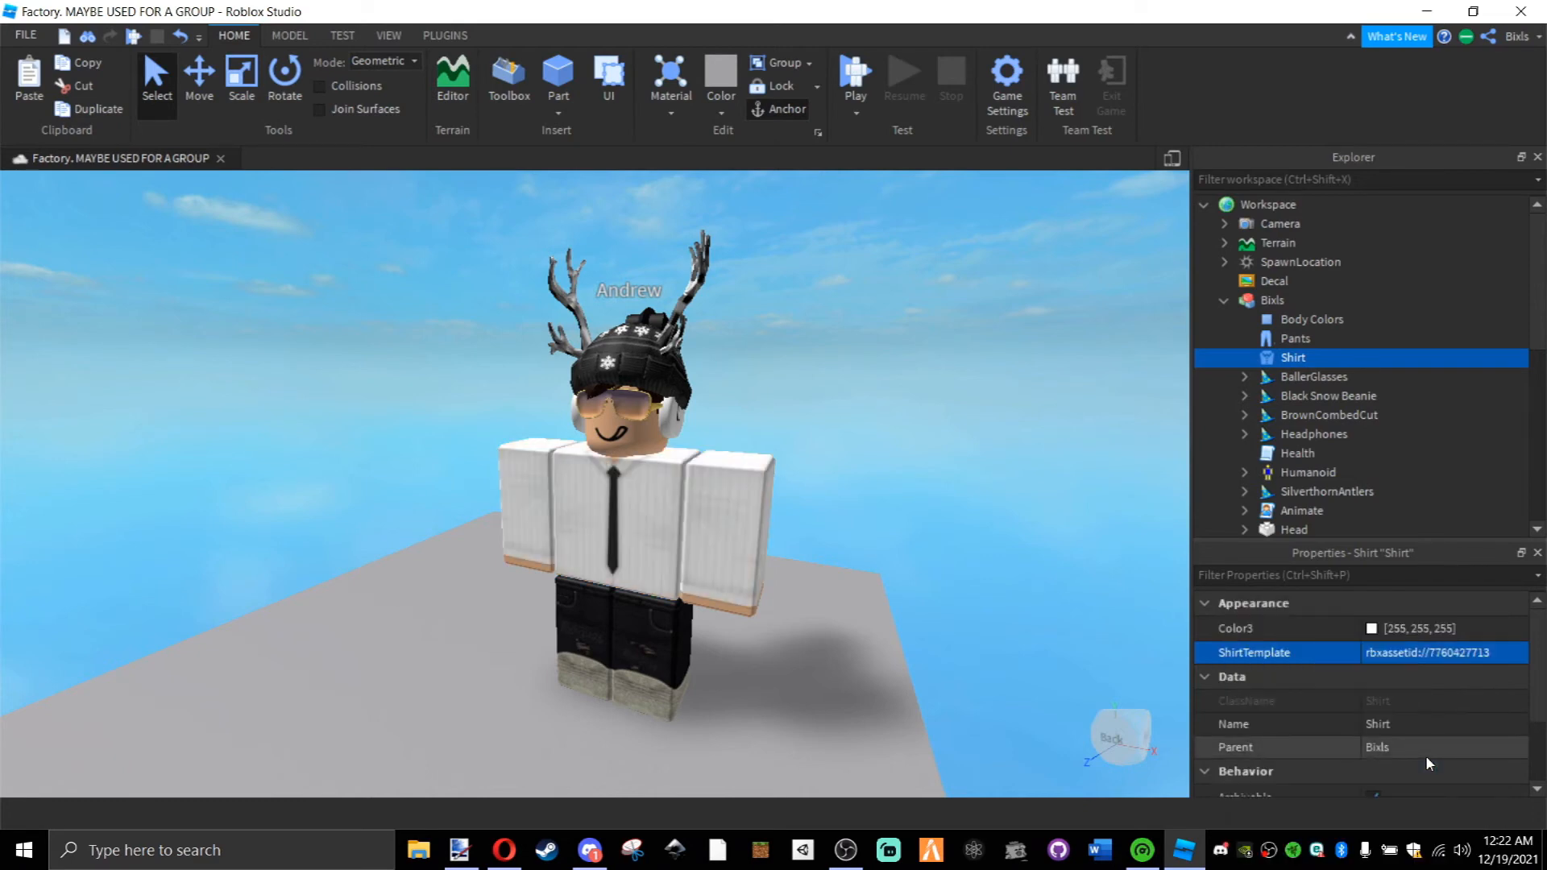
left_click(1386, 657)
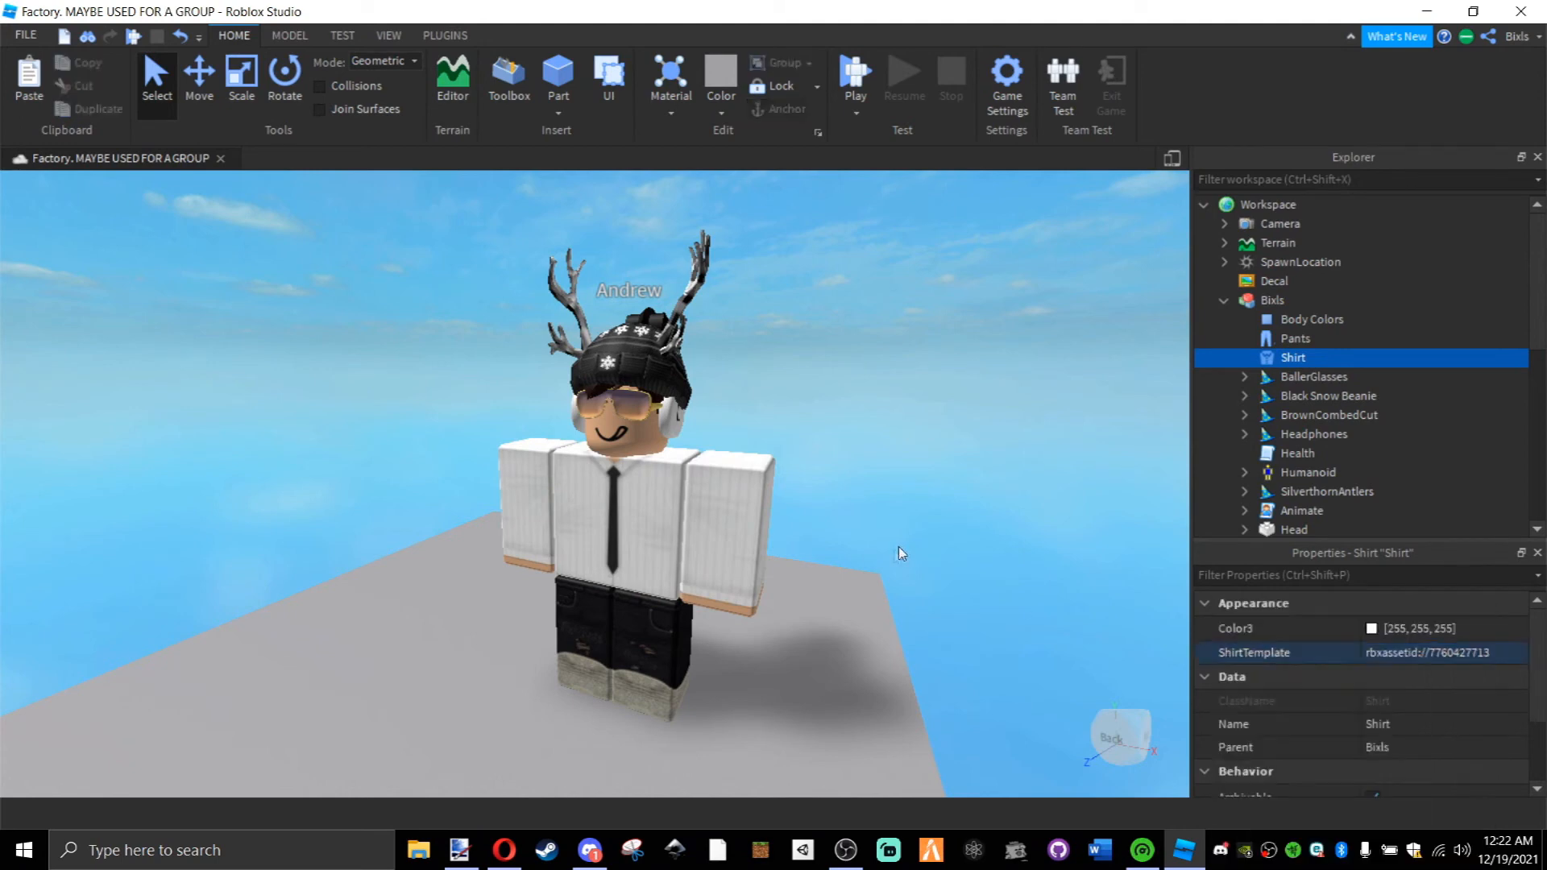
Examine the white button-up shirt with tie on the avatar up close from the front and side.
left_click(898, 546)
scroll(733, 654, "up", 10)
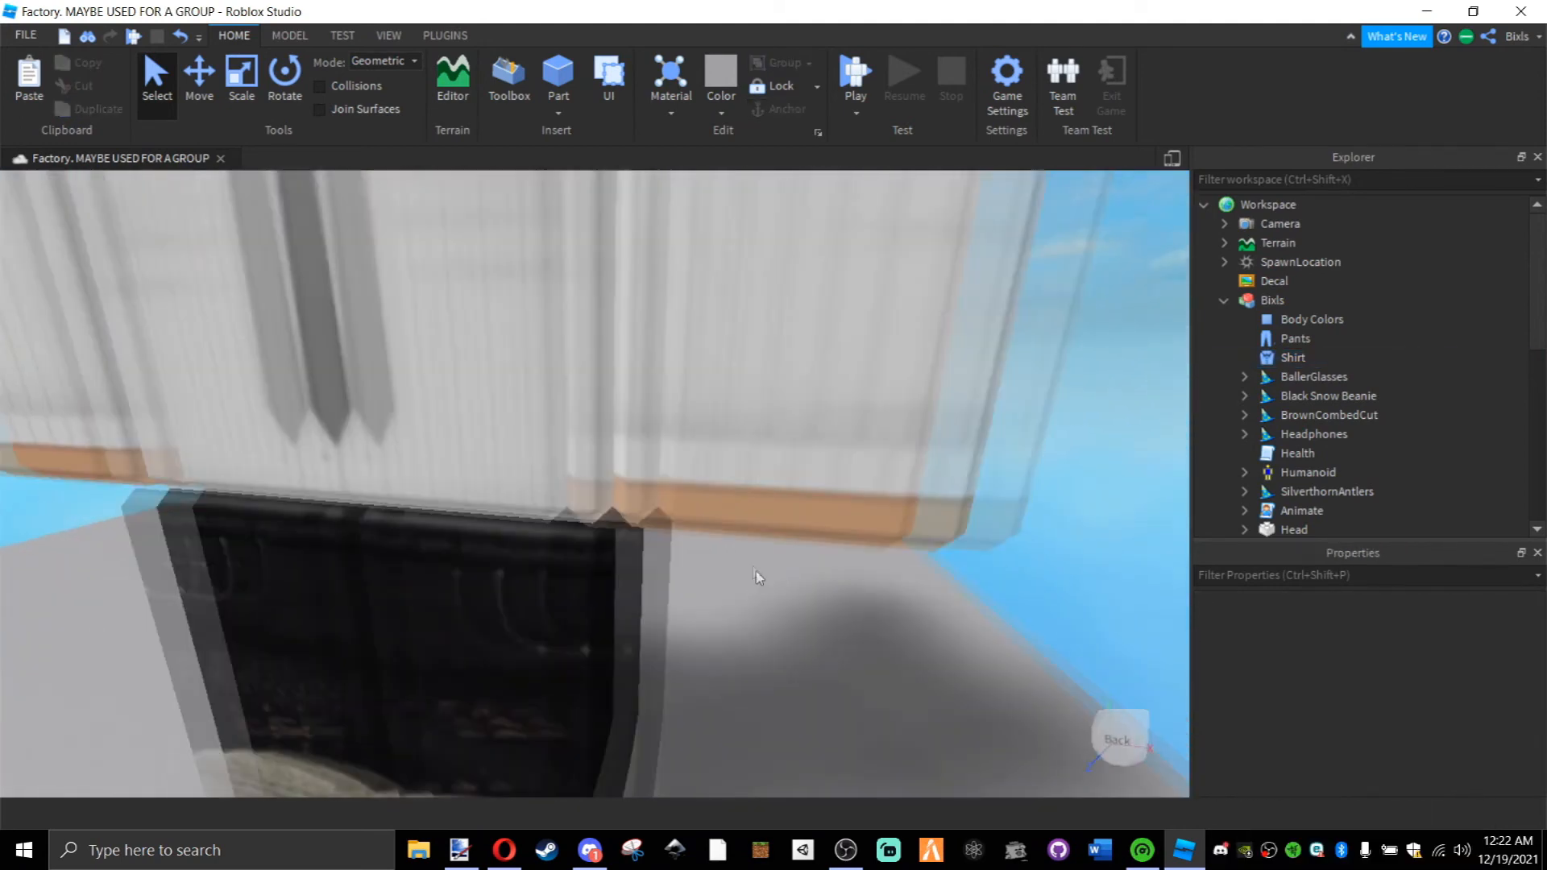
scroll(756, 577, "down", 5)
scroll(815, 445, "up", 3)
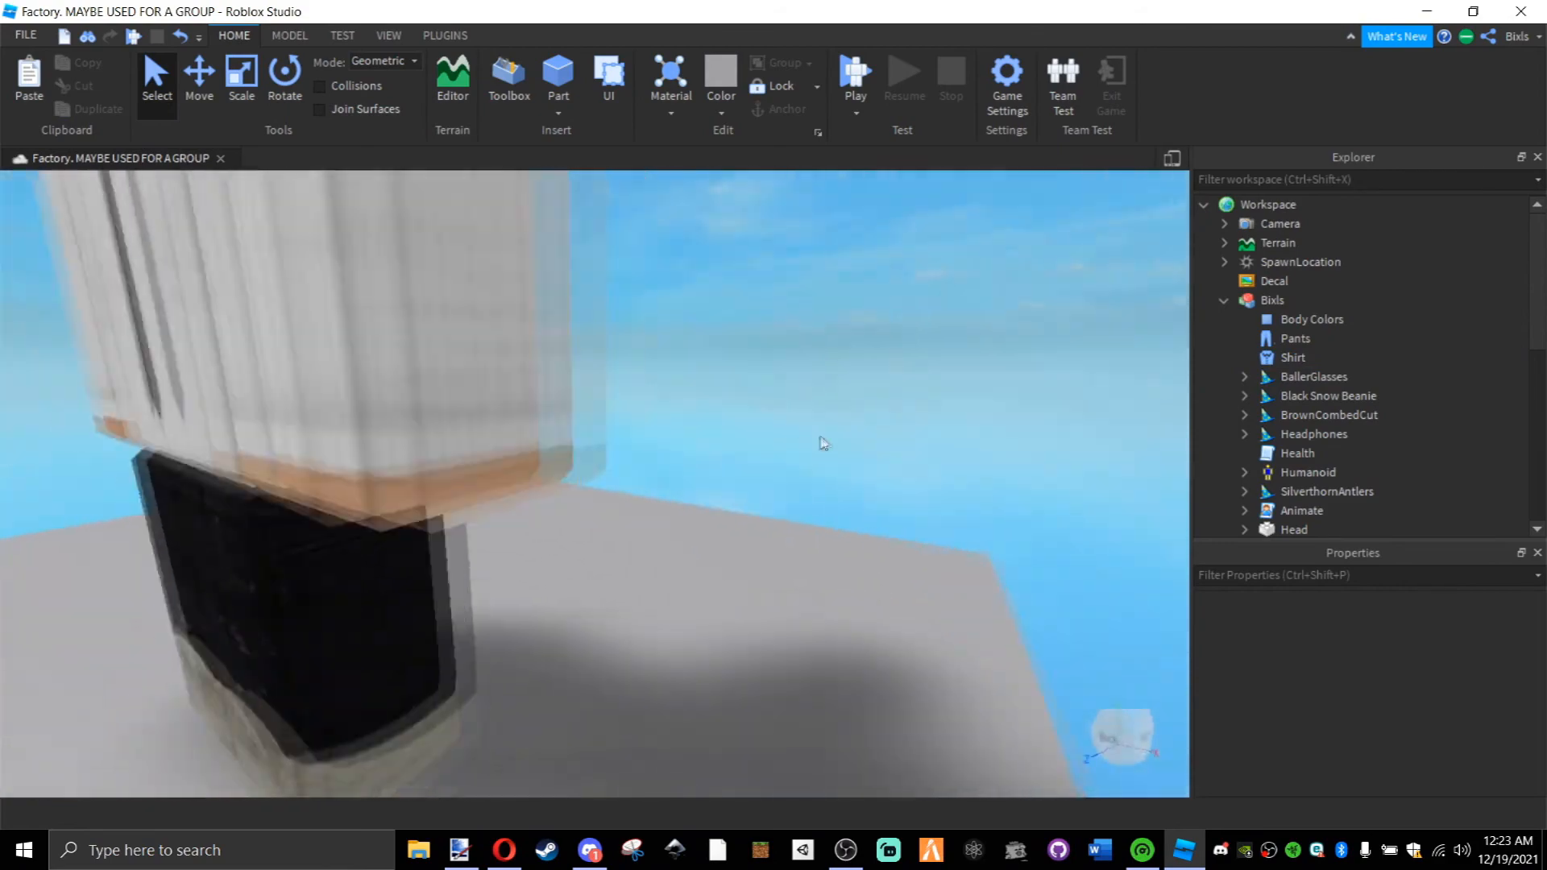
left_click_drag(823, 443, 832, 442)
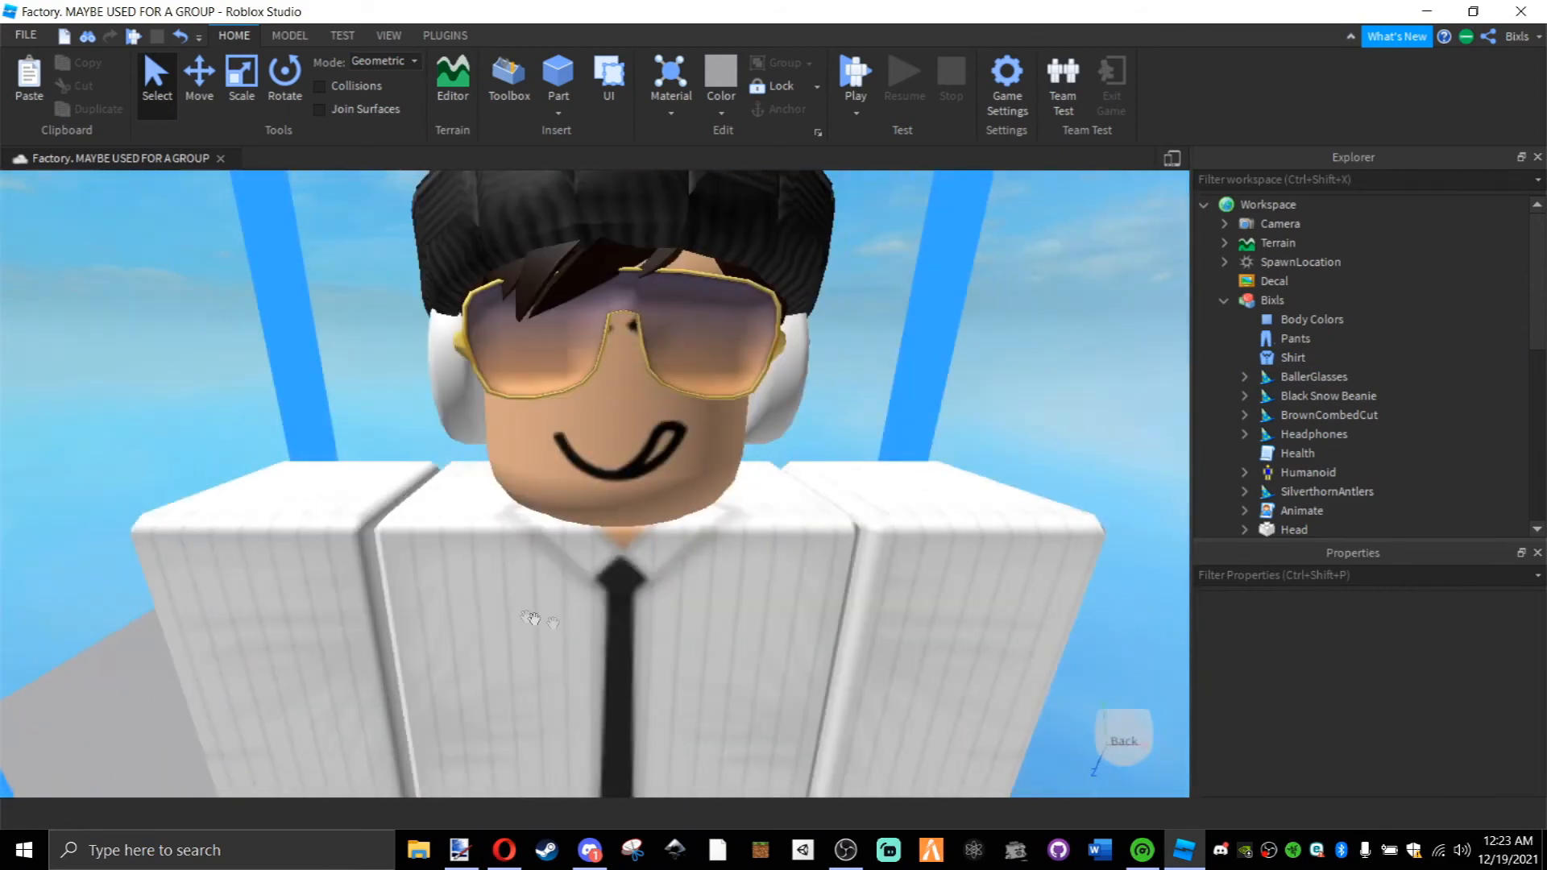
scroll(564, 636, "up", 3)
scroll(661, 668, "down", 6)
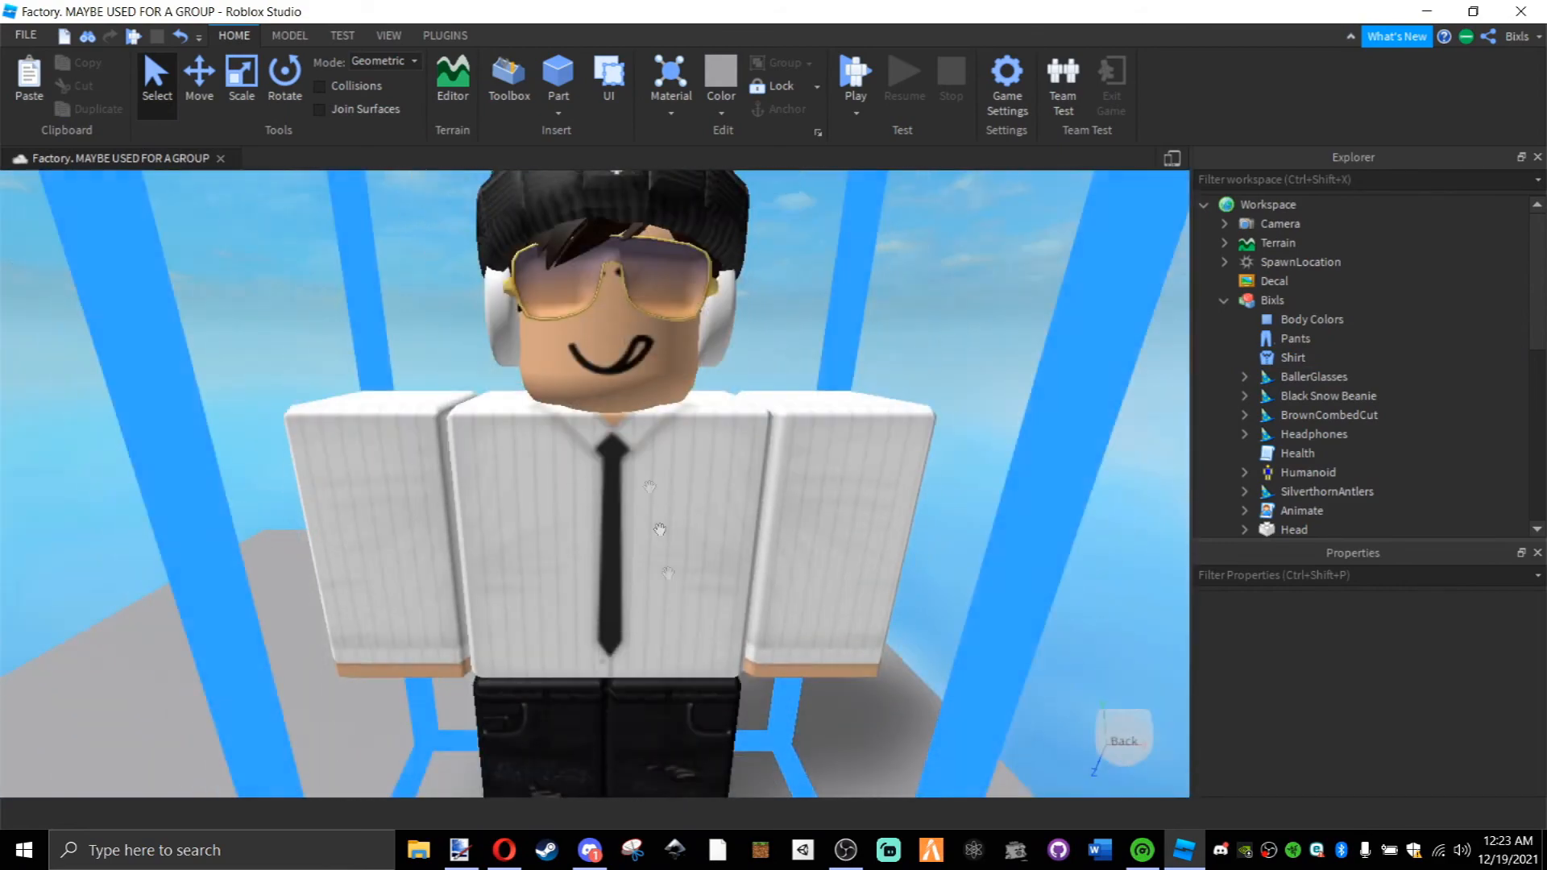
key("q")
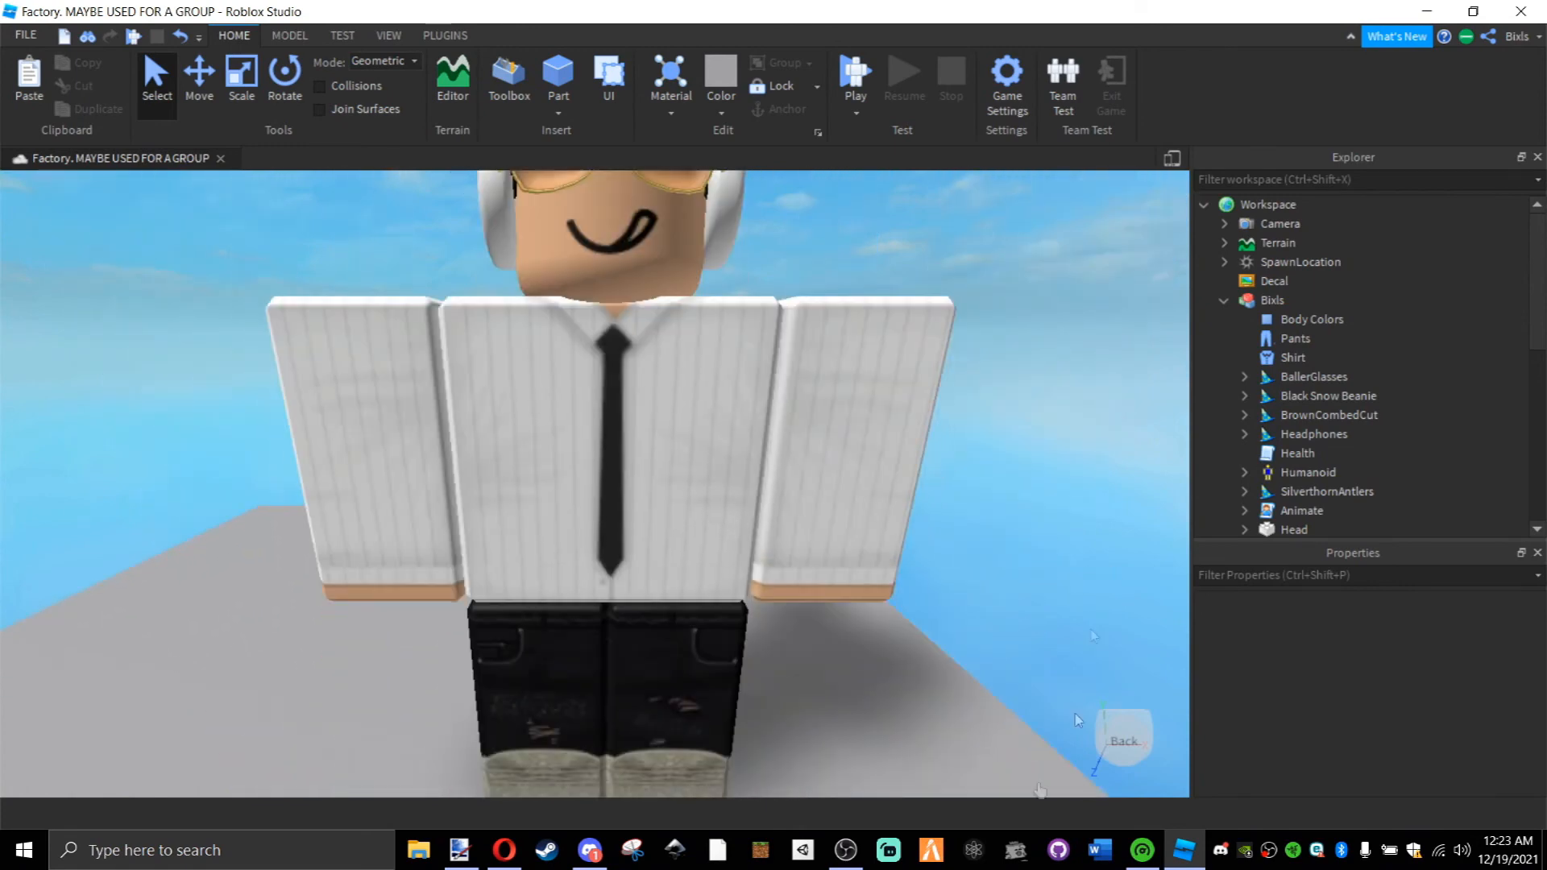
scroll(1078, 719, "down", 5)
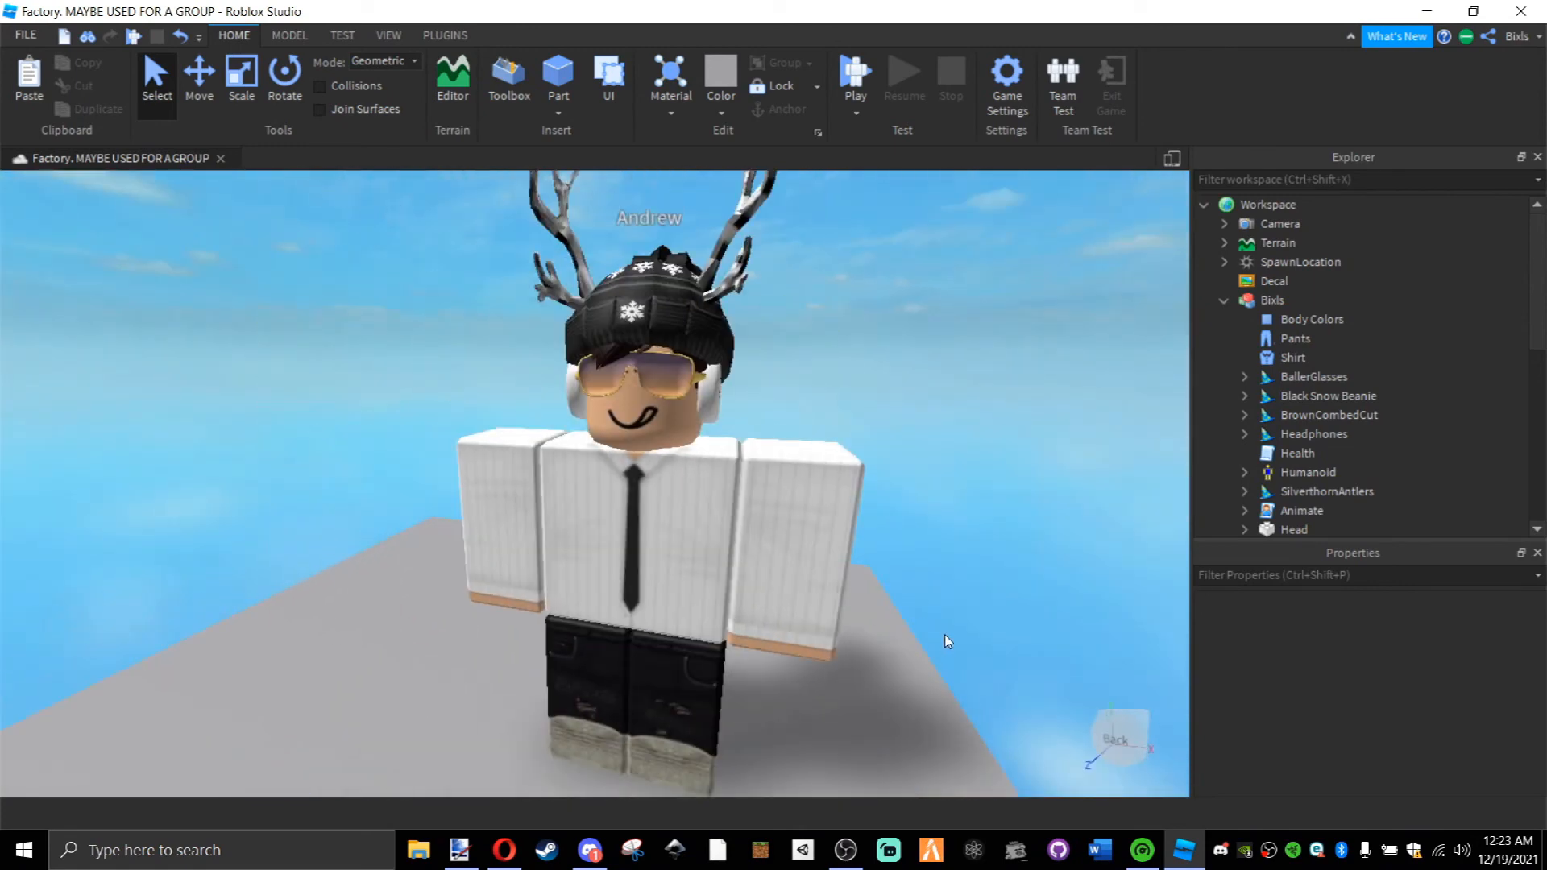
Change the Shirt object's ShirtTemplate to the WhiteButtonUp image.
left_click(1322, 357)
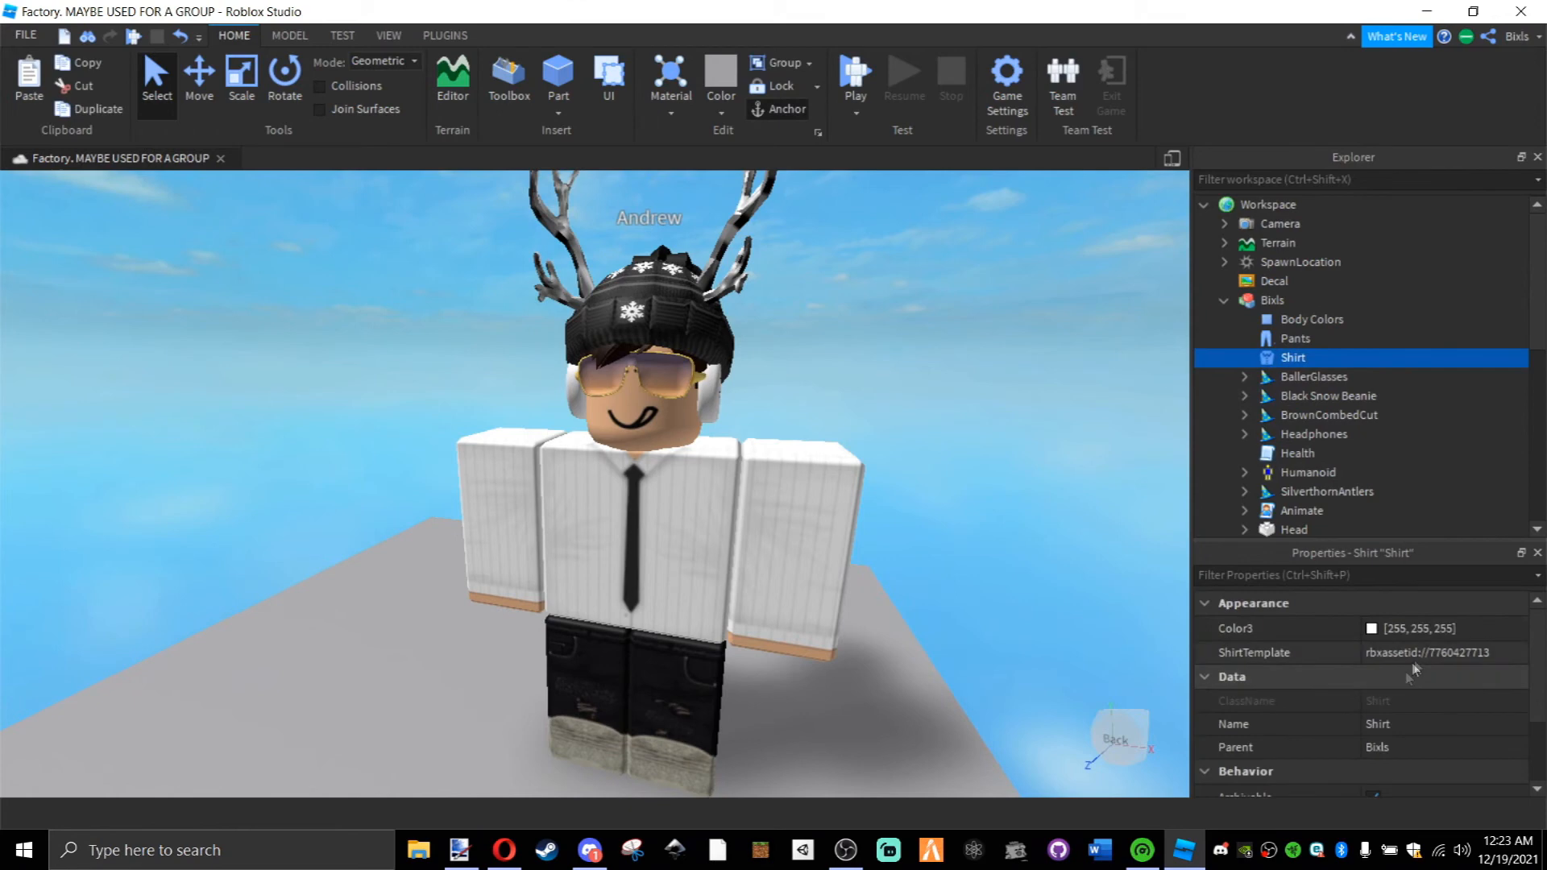
left_click(1434, 653)
left_click_drag(1471, 669, 1476, 741)
left_click(1339, 668)
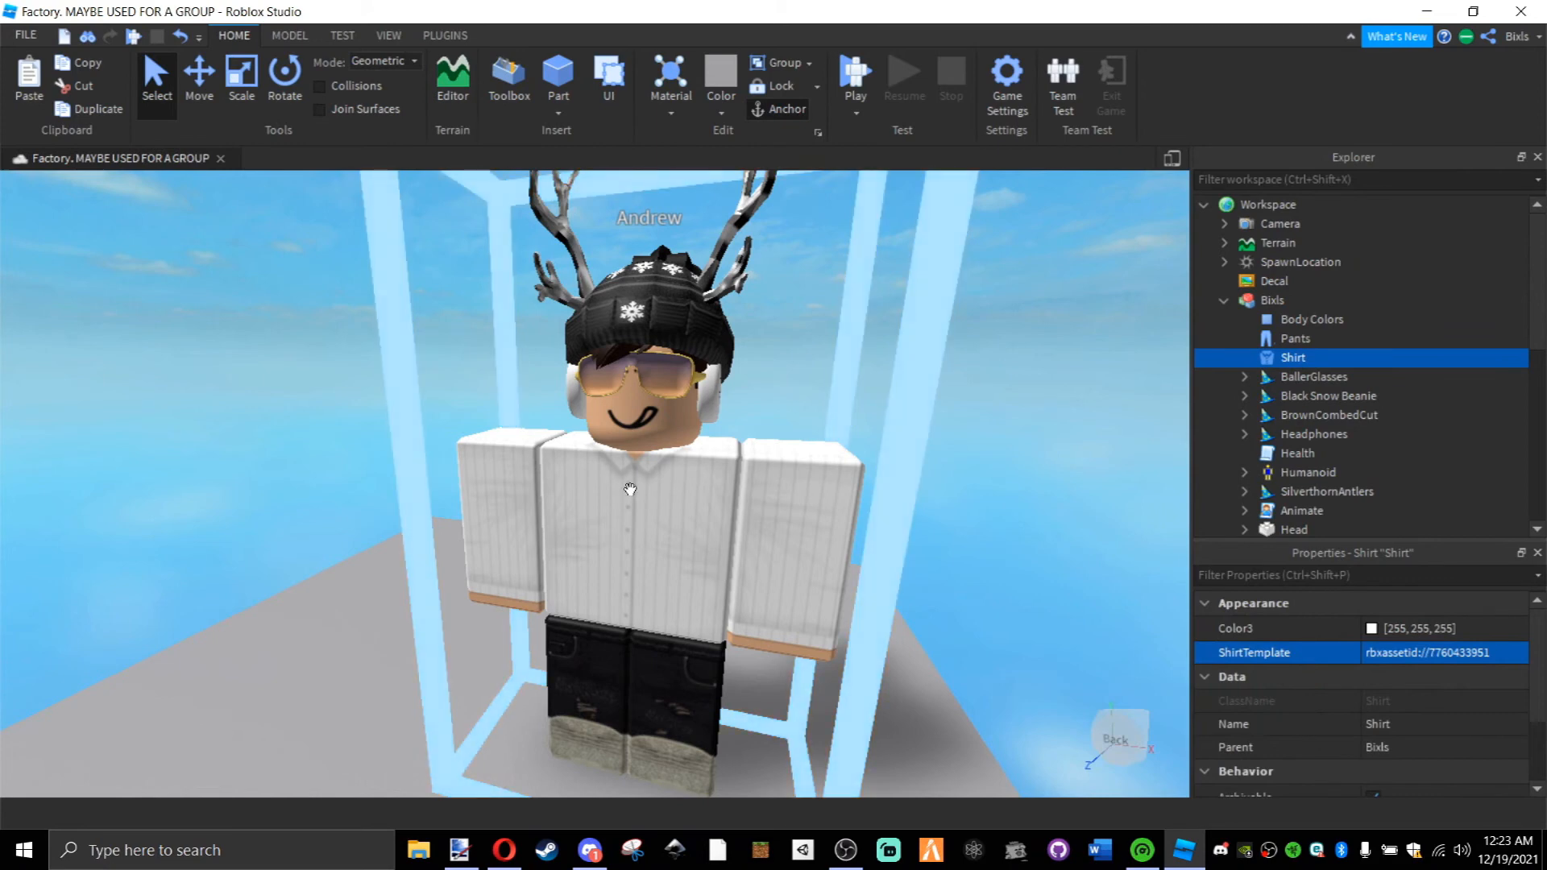
Try another listed image as the ShirtTemplate, and return the avatar to the dark red shirt.
left_click(1436, 654)
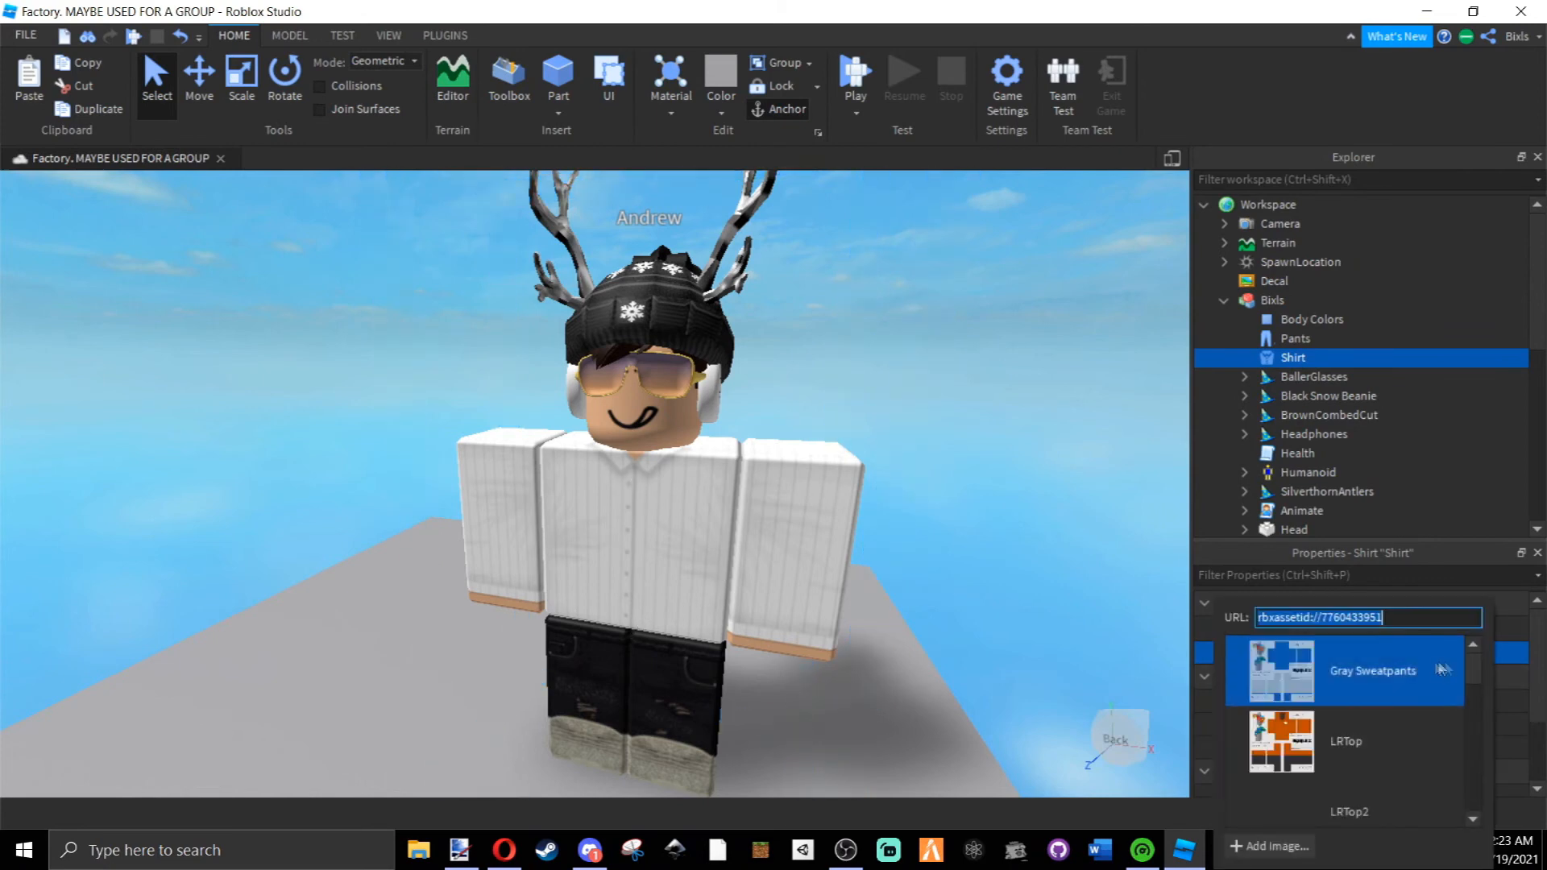
left_click_drag(1466, 672, 1476, 774)
left_click(1392, 741)
left_click(1383, 651)
left_click_drag(1473, 669, 1476, 801)
left_click(1392, 742)
Try one more image as the Shirt object's ShirtTemplate and undo that change.
left_click(1422, 655)
scroll(1409, 693, "down", 3)
left_click(1398, 674)
key("ctrl+z")
Set the template of the avatar's Pants object to the Gray Sweatpants image and view the legs up close.
left_click(1295, 338)
left_click(1423, 654)
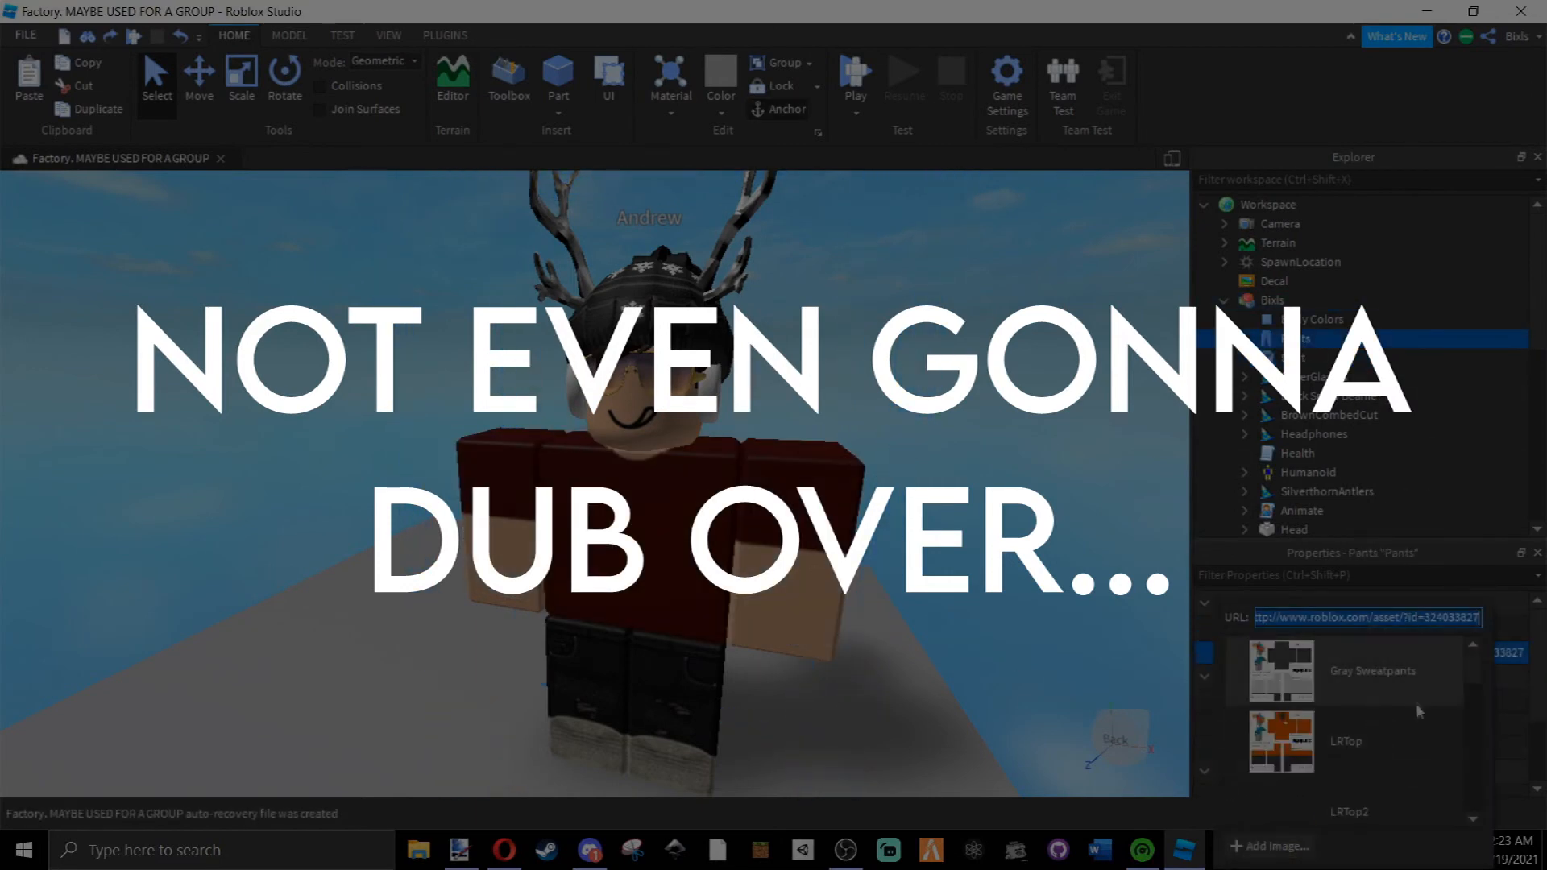
left_click(1384, 670)
left_click(963, 610)
scroll(966, 610, "up", 5)
scroll(934, 550, "down", 5)
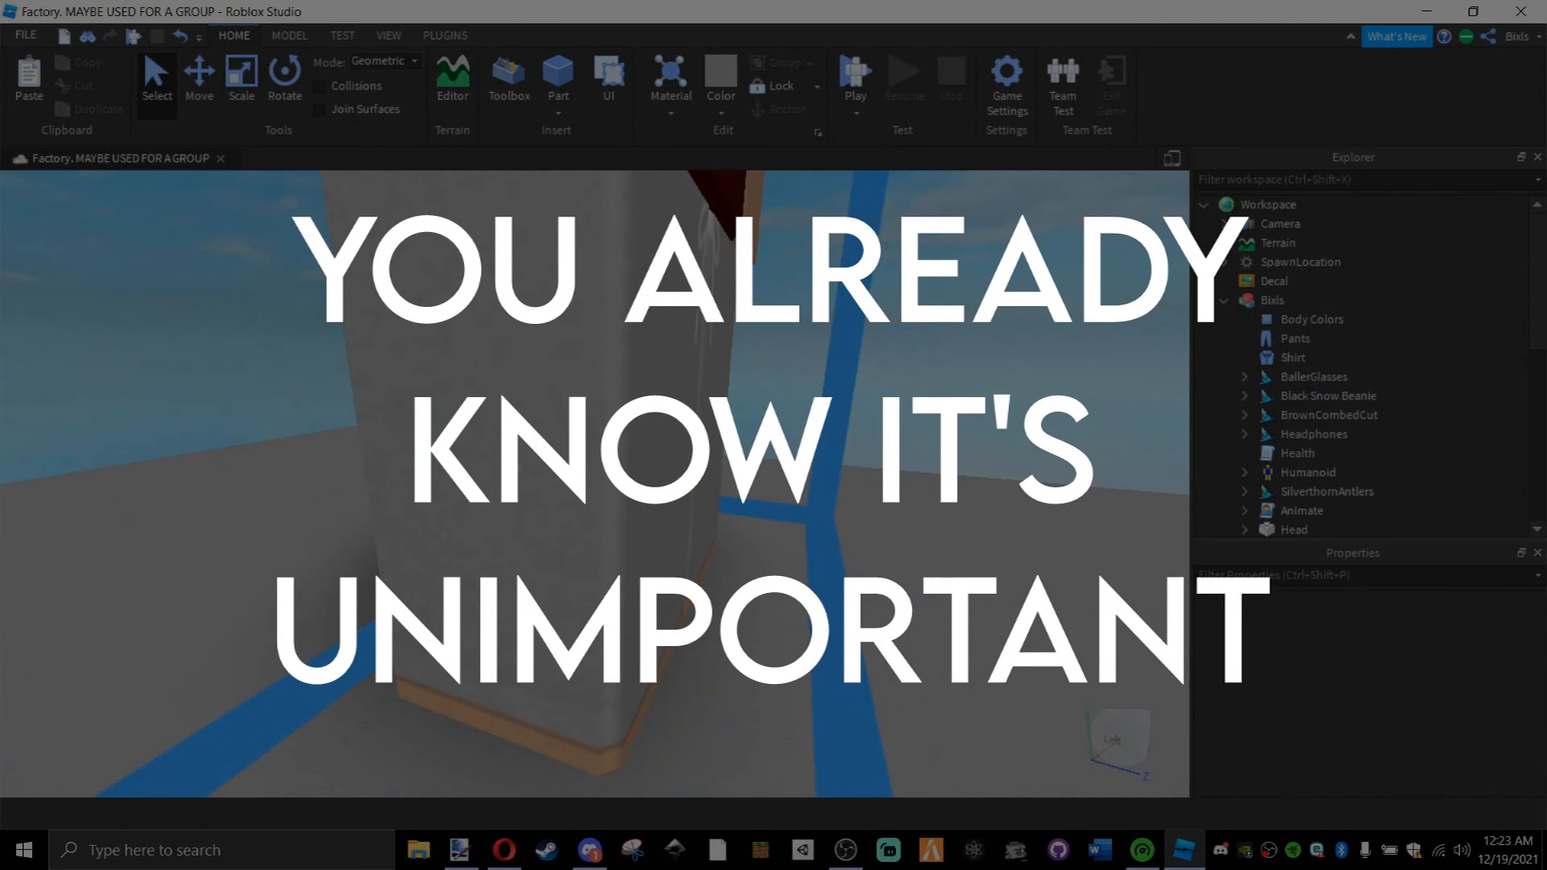
scroll(932, 547, "down", 4)
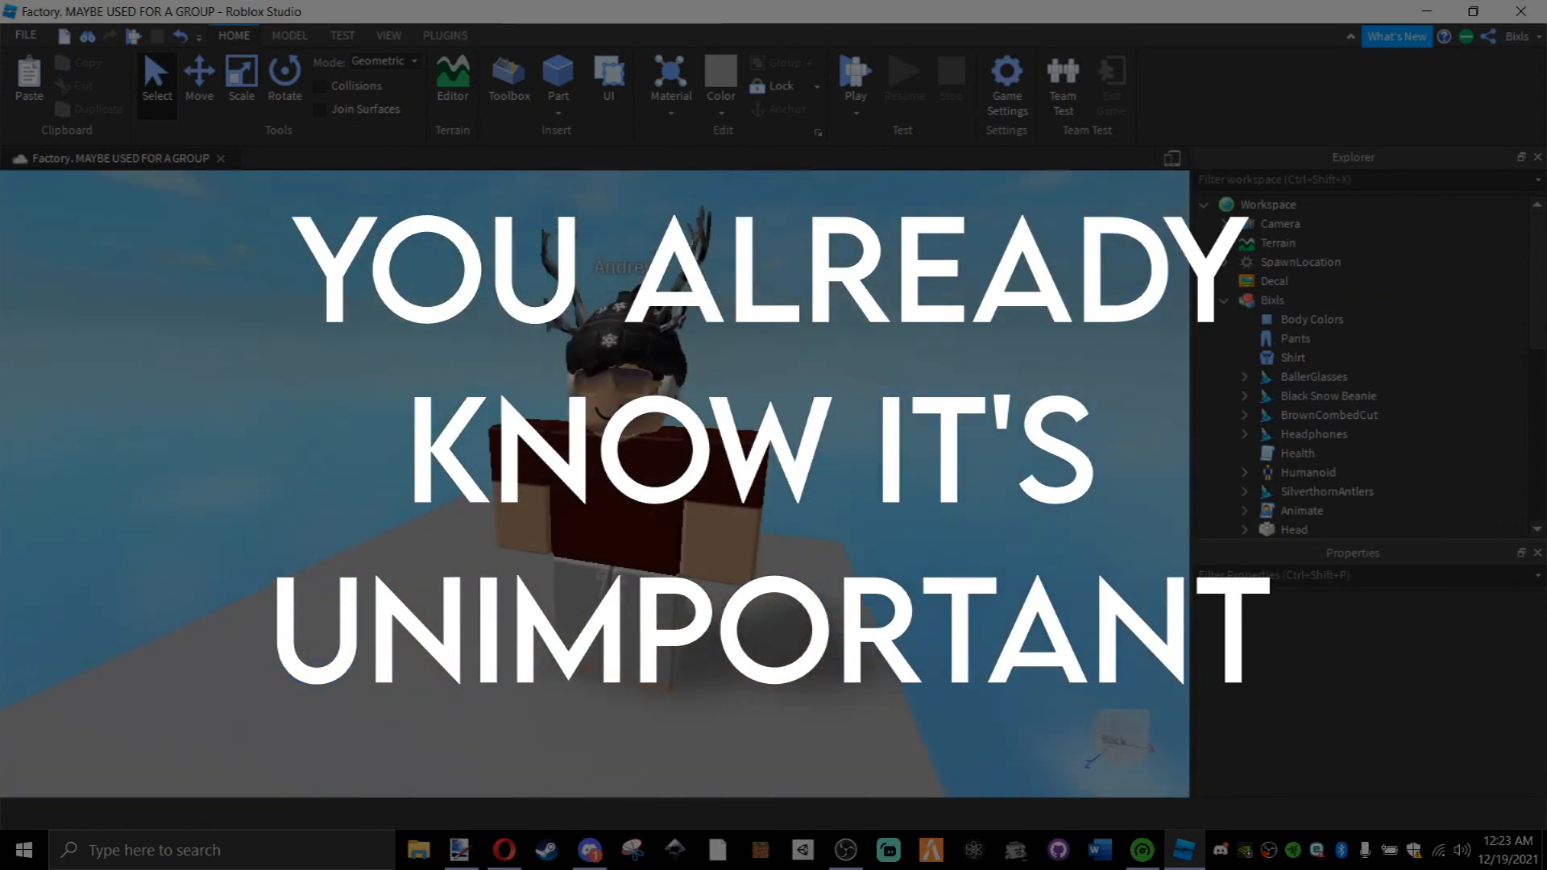